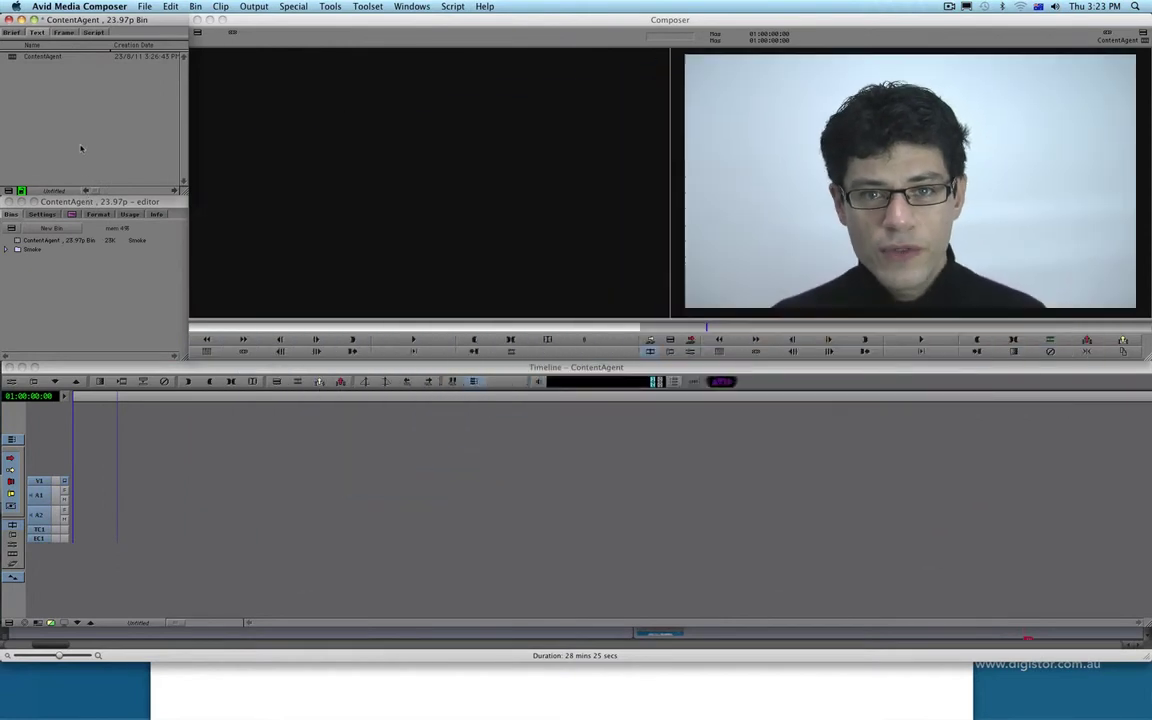
Link 21_1.mov as an AMA clip, drop it into the ContentAgent timeline and scrub through it.
{"action": "right_click", "coordinate": [81, 148]}
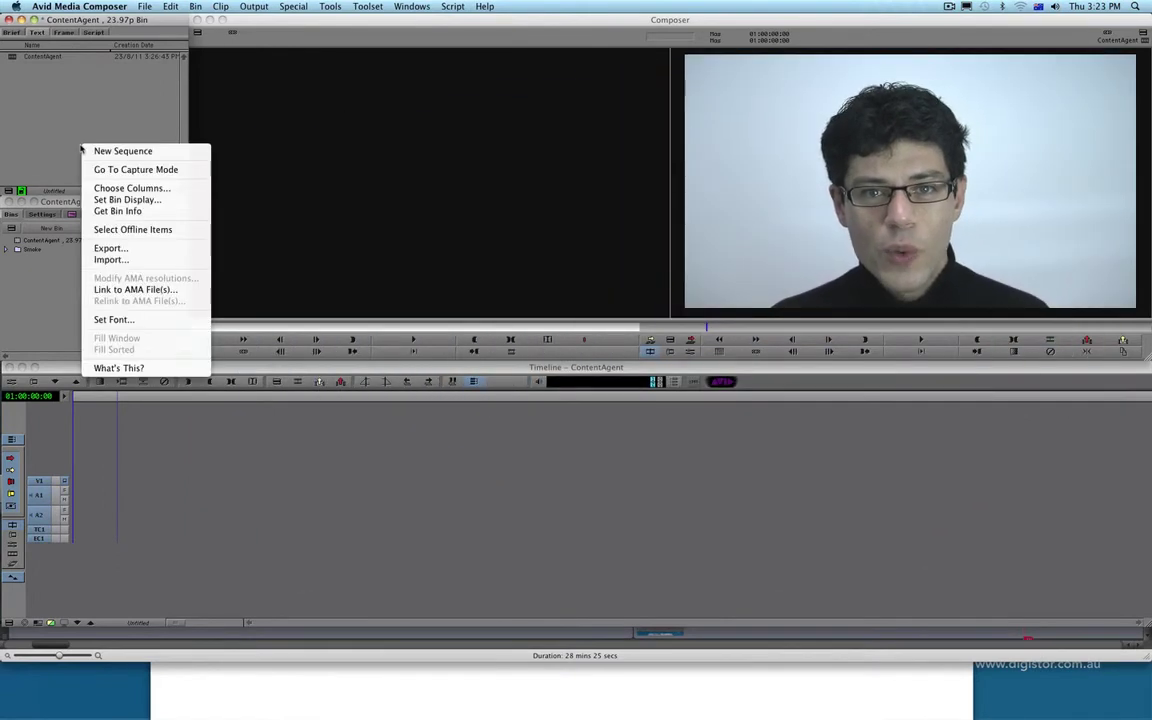
{"action": "left_click", "coordinate": [135, 289]}
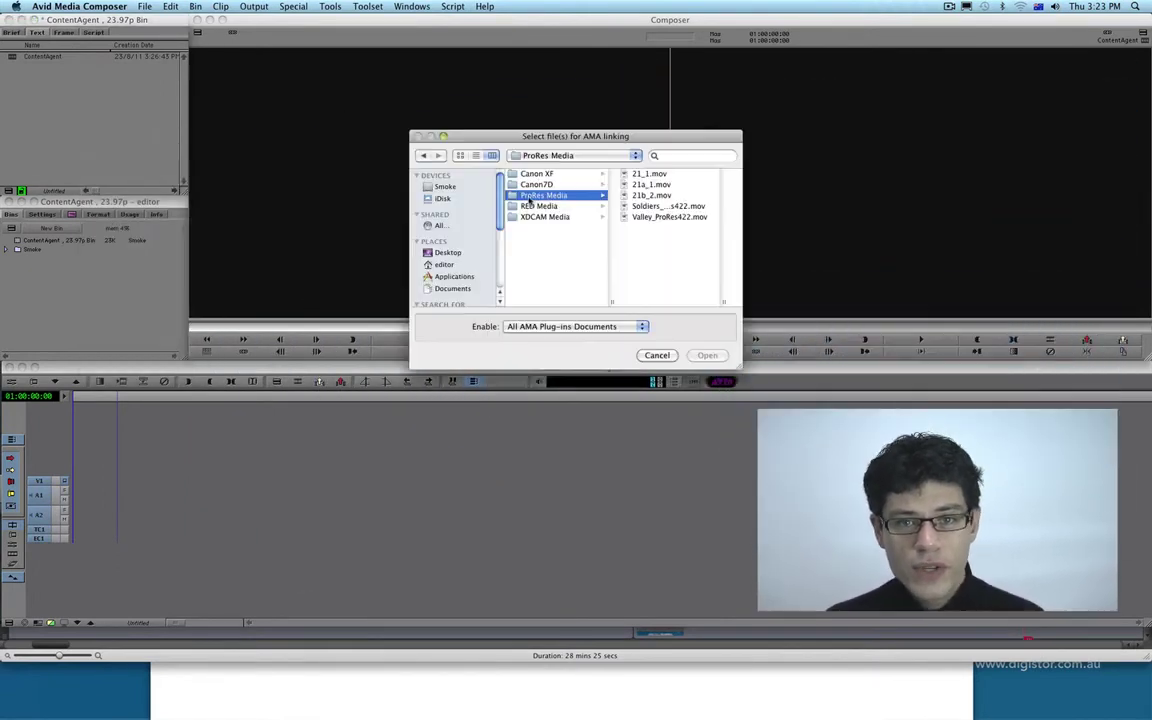
{"action": "left_click", "coordinate": [658, 175]}
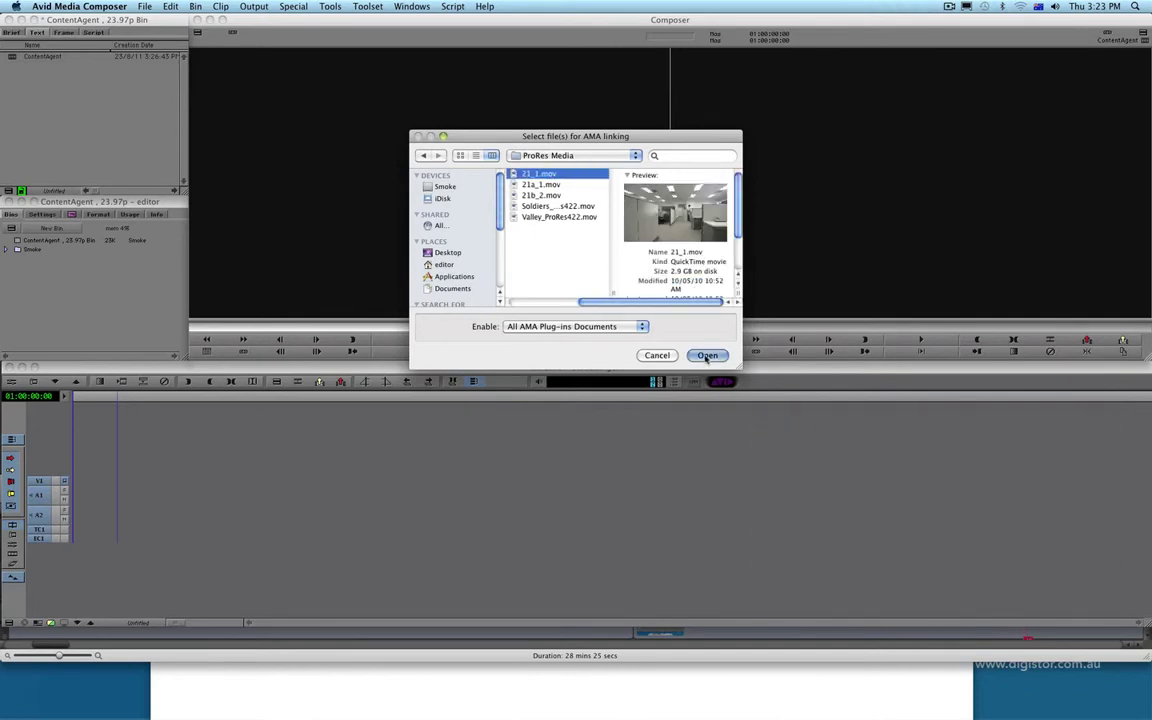
{"action": "left_click", "coordinate": [707, 355]}
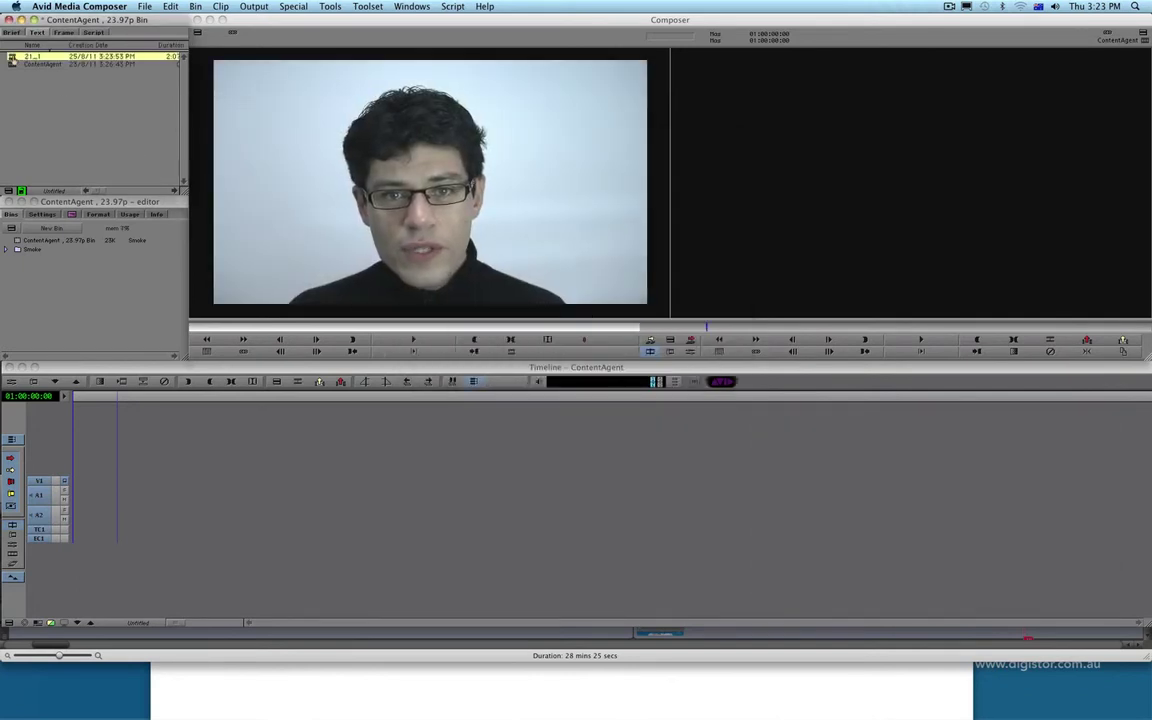
{"action": "left_click_drag", "start_coordinate": [32, 56], "coordinate": [125, 442]}
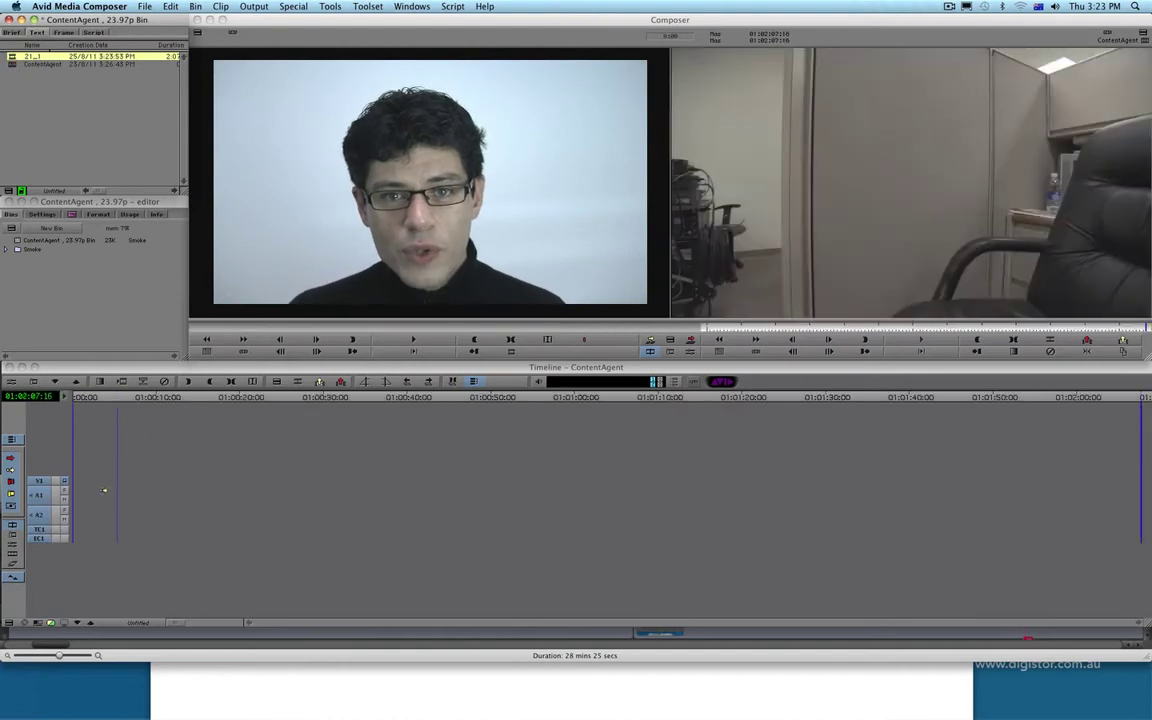
{"action": "left_click_drag", "start_coordinate": [123, 398], "coordinate": [300, 406]}
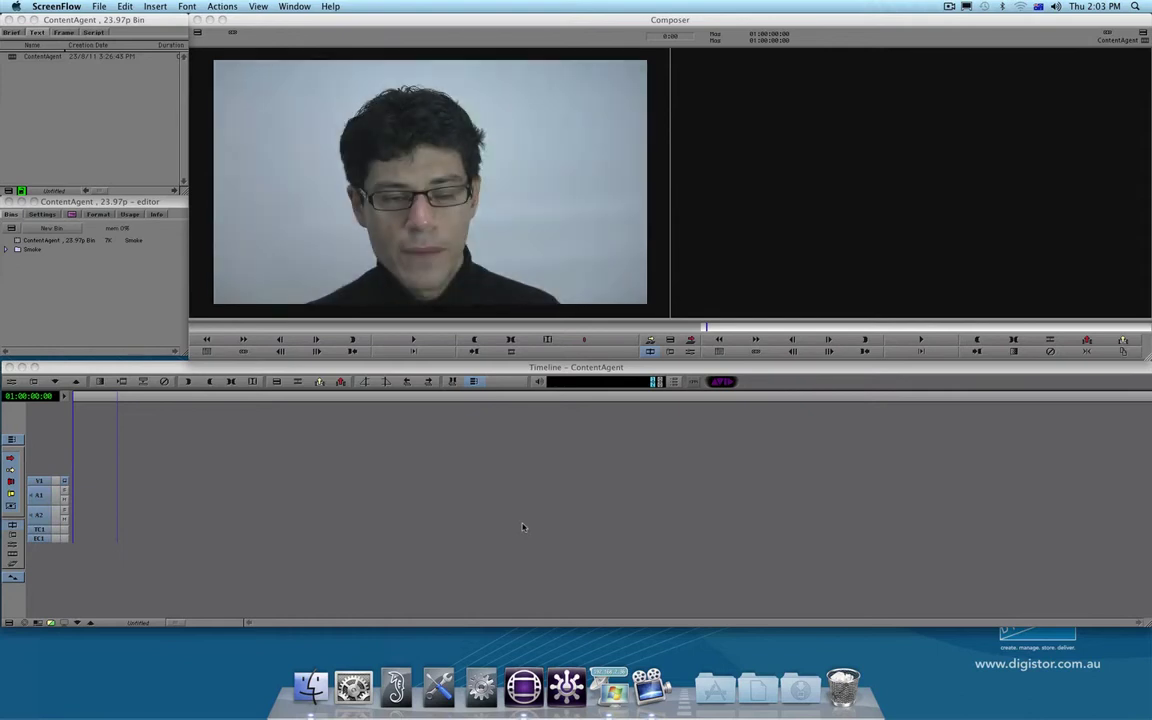
Bring Media Composer to the front and reveal the Dock at the screen's bottom edge.
{"action": "left_click", "coordinate": [124, 205]}
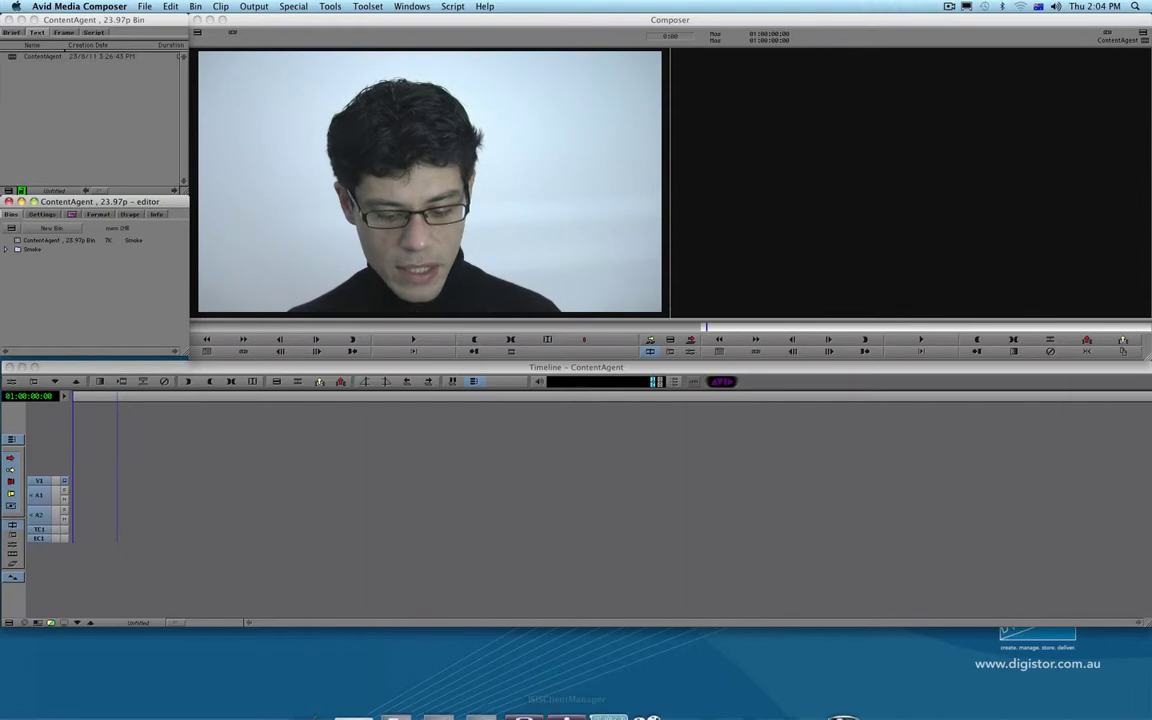
{"action": "mouse_move", "coordinate": [567, 716]}
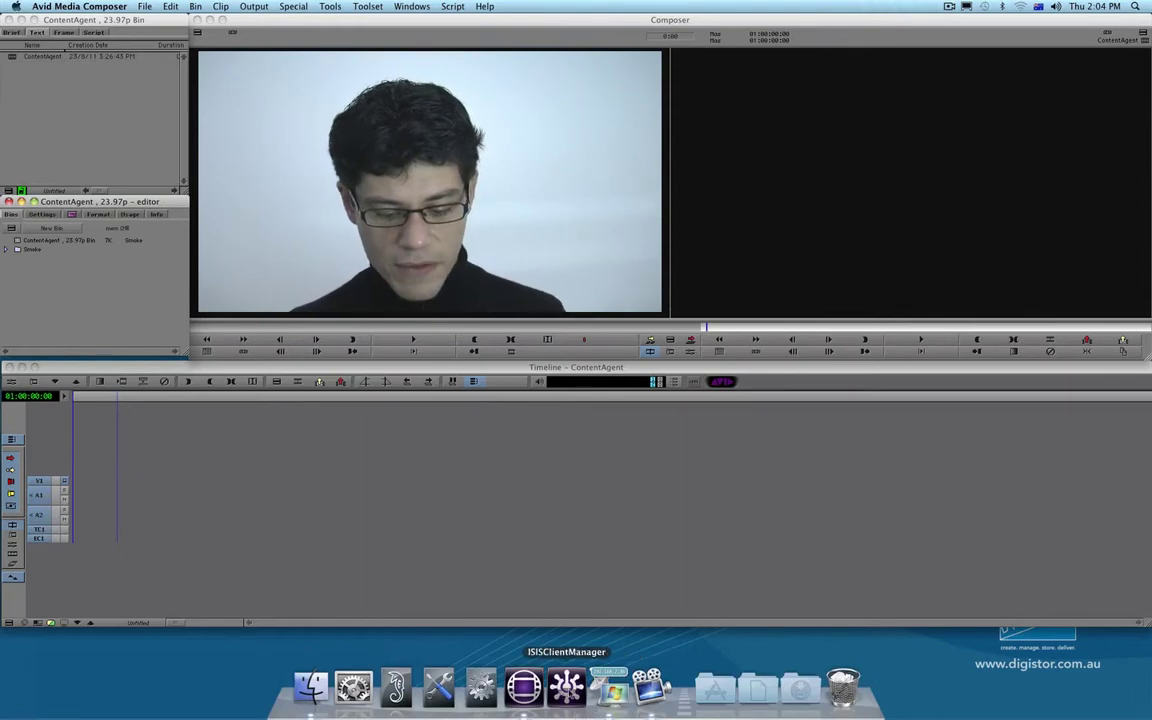
Connect ISIS Client Manager to AvidISIS with the account password, confirm /Volumes/ISIS01 is mounted, then close it.
{"action": "left_click", "coordinate": [566, 690]}
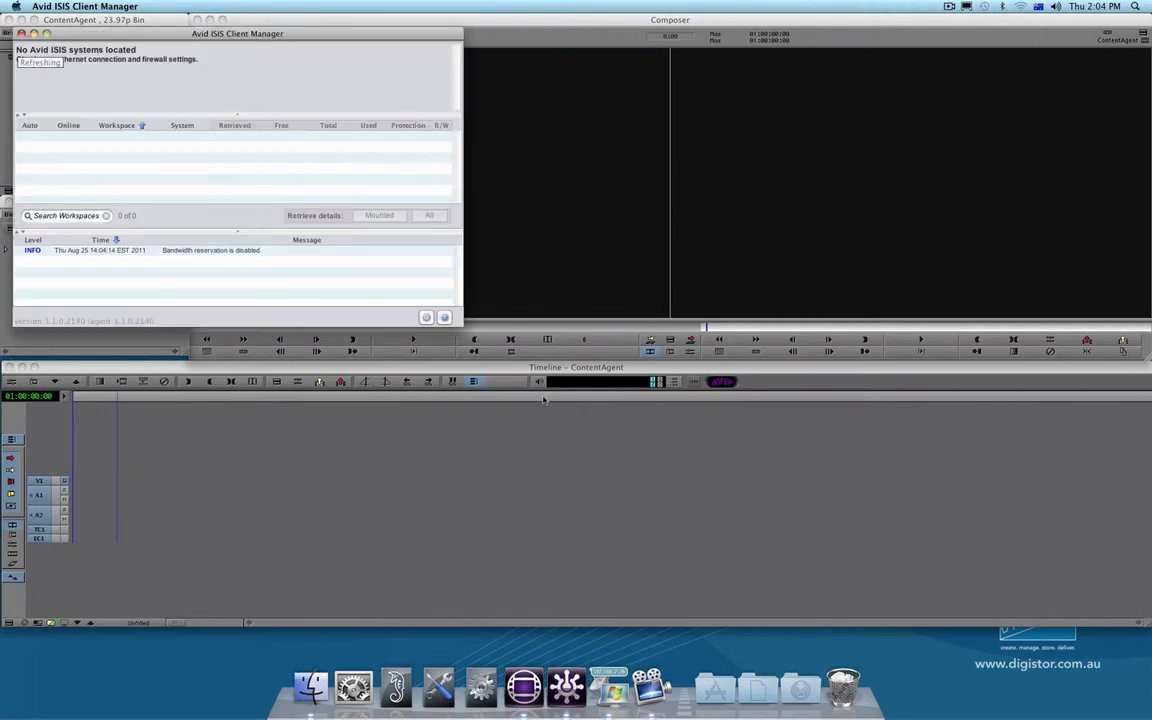
{"action": "left_click_drag", "start_coordinate": [381, 63], "coordinate": [653, 105]}
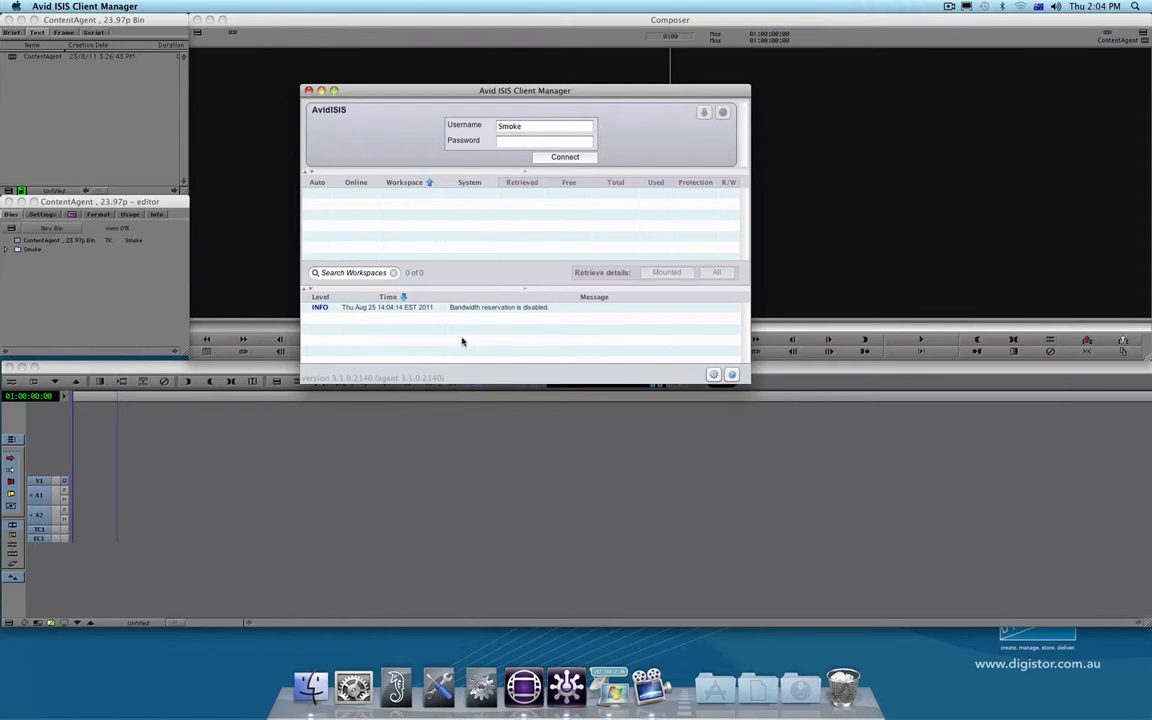
{"action": "left_click", "coordinate": [525, 142]}
{"action": "left_click", "coordinate": [540, 157]}
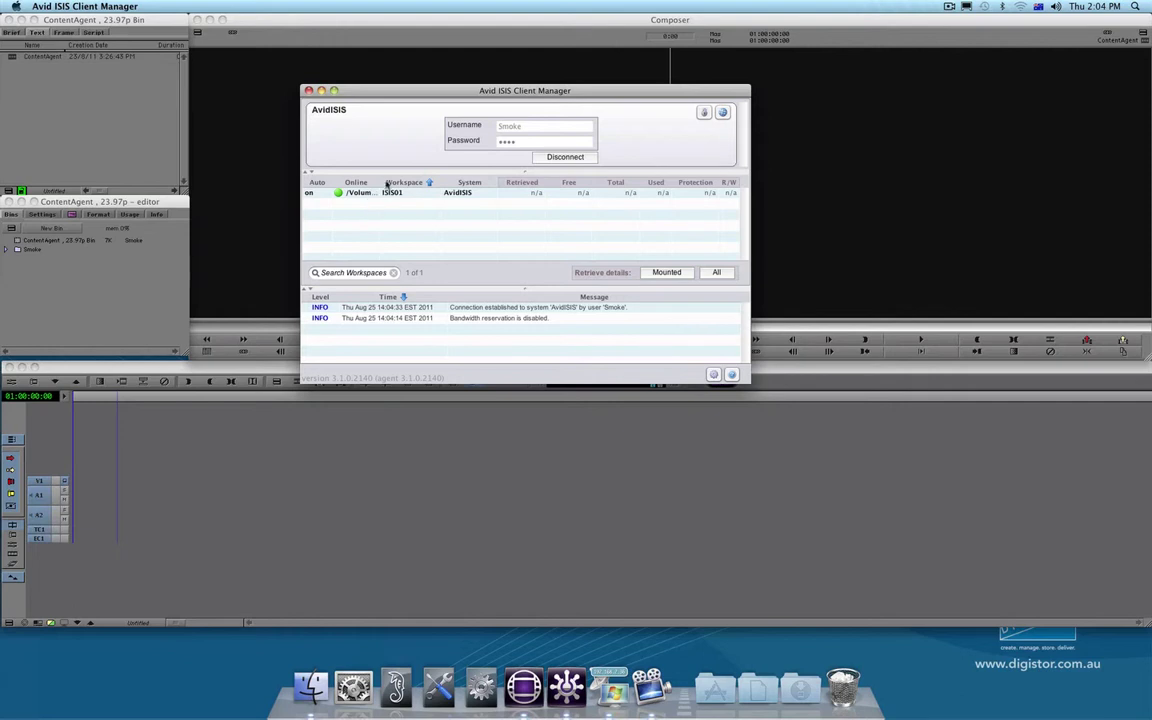
{"action": "left_click_drag", "start_coordinate": [380, 182], "coordinate": [415, 182]}
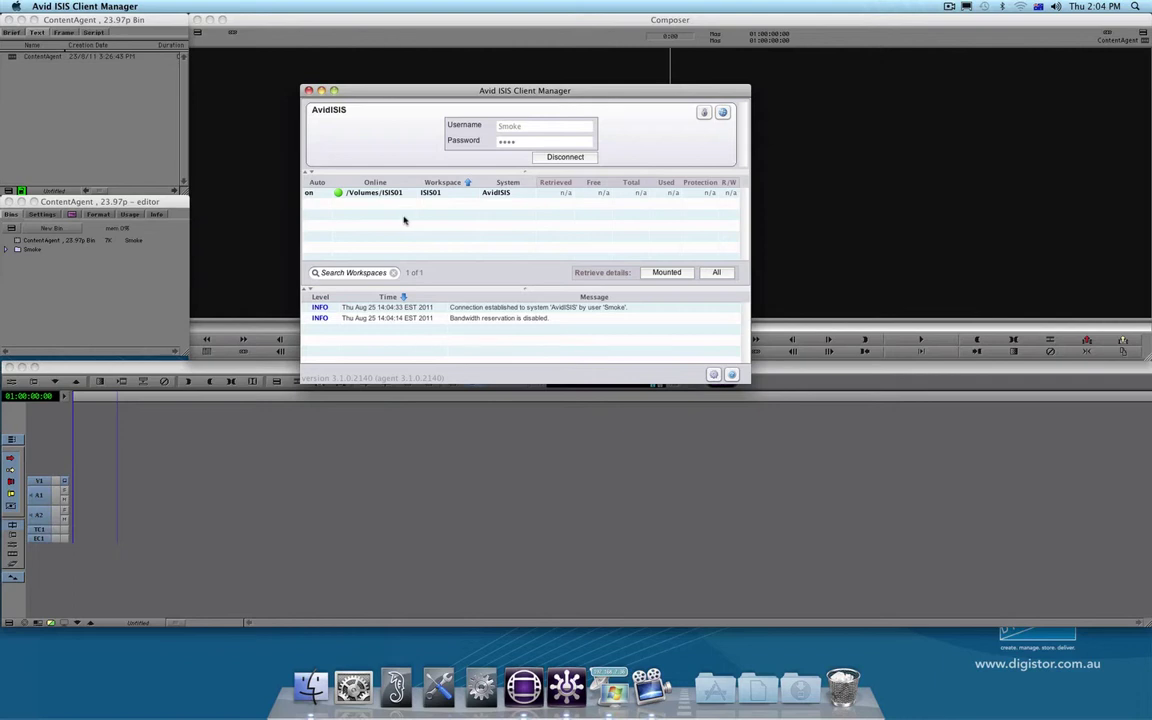
{"action": "left_click", "coordinate": [139, 248]}
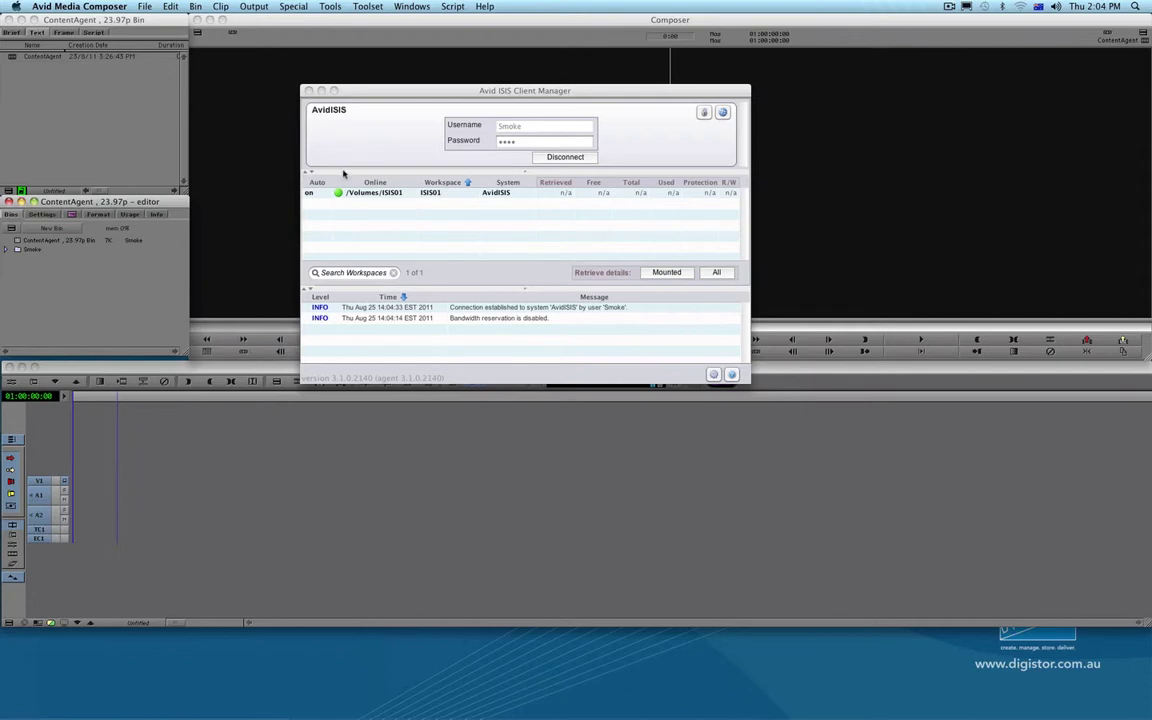
{"action": "left_click", "coordinate": [310, 91]}
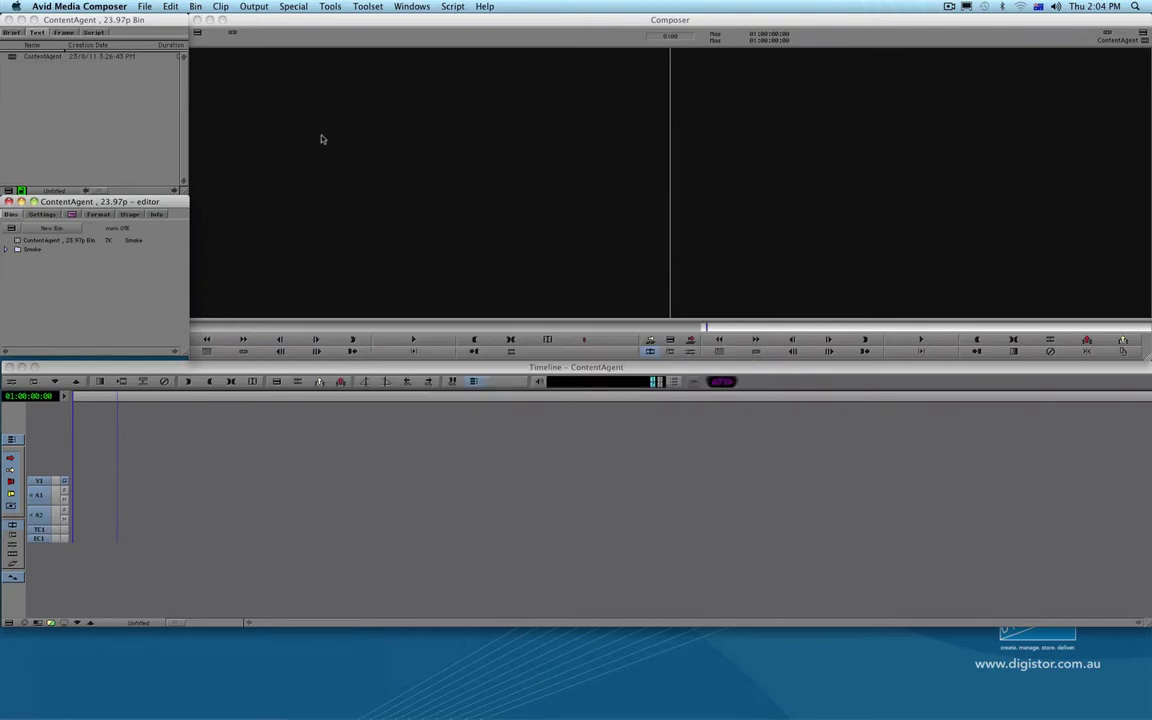
Switch to the Remote Desktop Connection session showing ContentAgent's Store Inbox.
{"action": "key", "text": "super+Tab"}
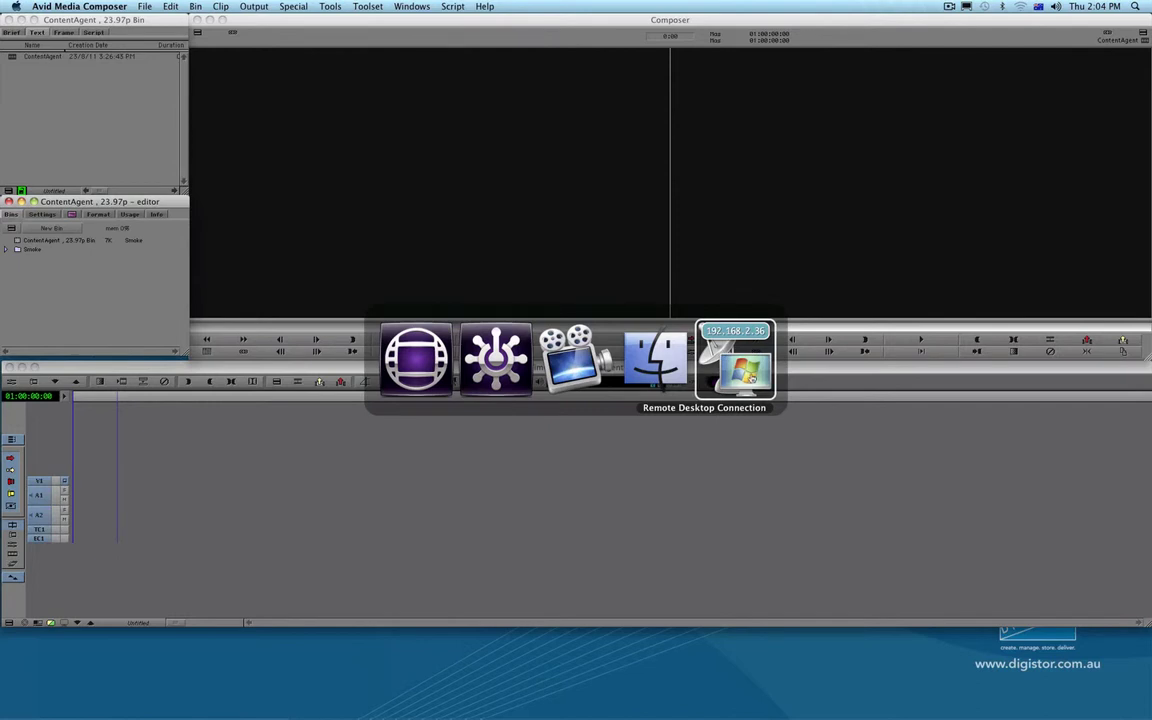
{"action": "left_click", "coordinate": [745, 382]}
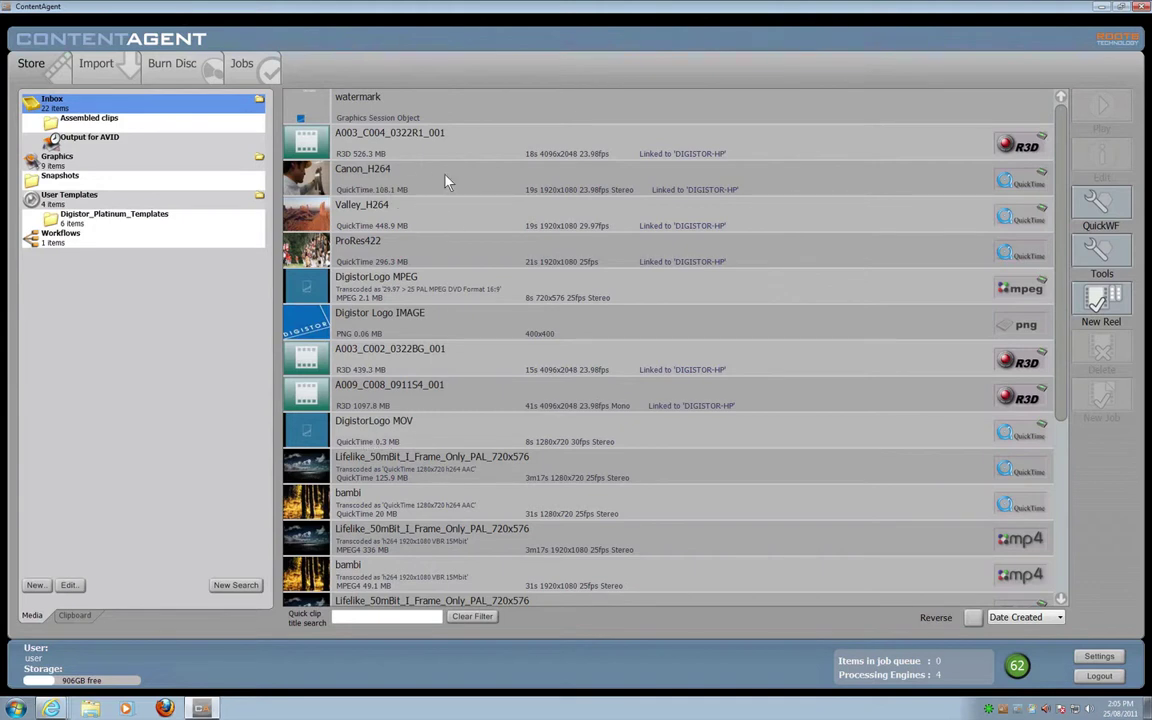
Select A003_C004_0322R1_001, Canon_H264, Valley_H264 and ProRes422 in the Inbox, then open Workflows.
{"action": "left_click", "coordinate": [463, 143]}
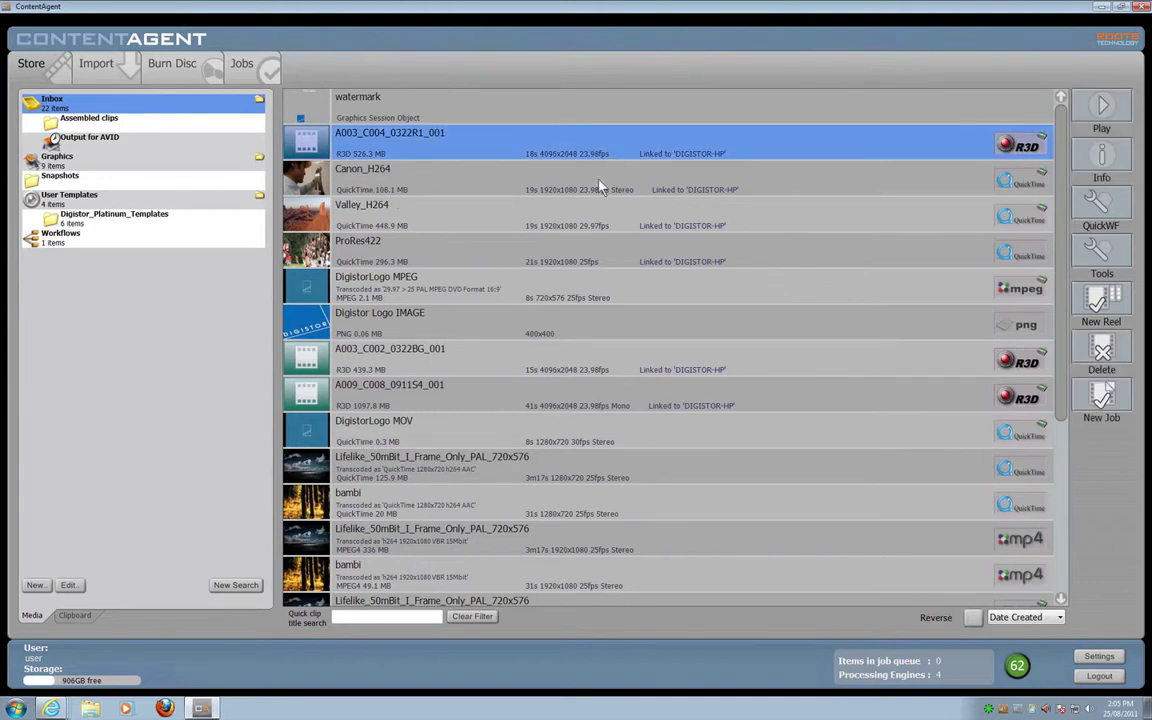
{"action": "left_click", "coordinate": [590, 185], "text": "shift"}
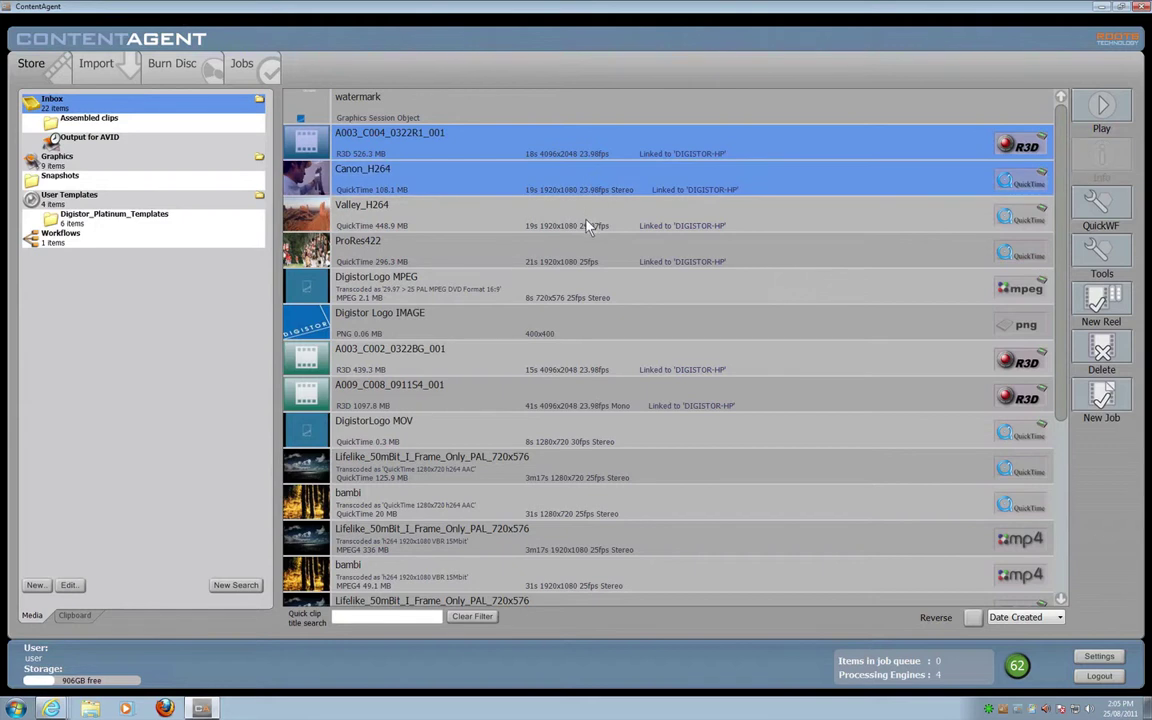
{"action": "left_click", "coordinate": [590, 226], "text": "shift"}
{"action": "left_click", "coordinate": [488, 243], "text": "shift"}
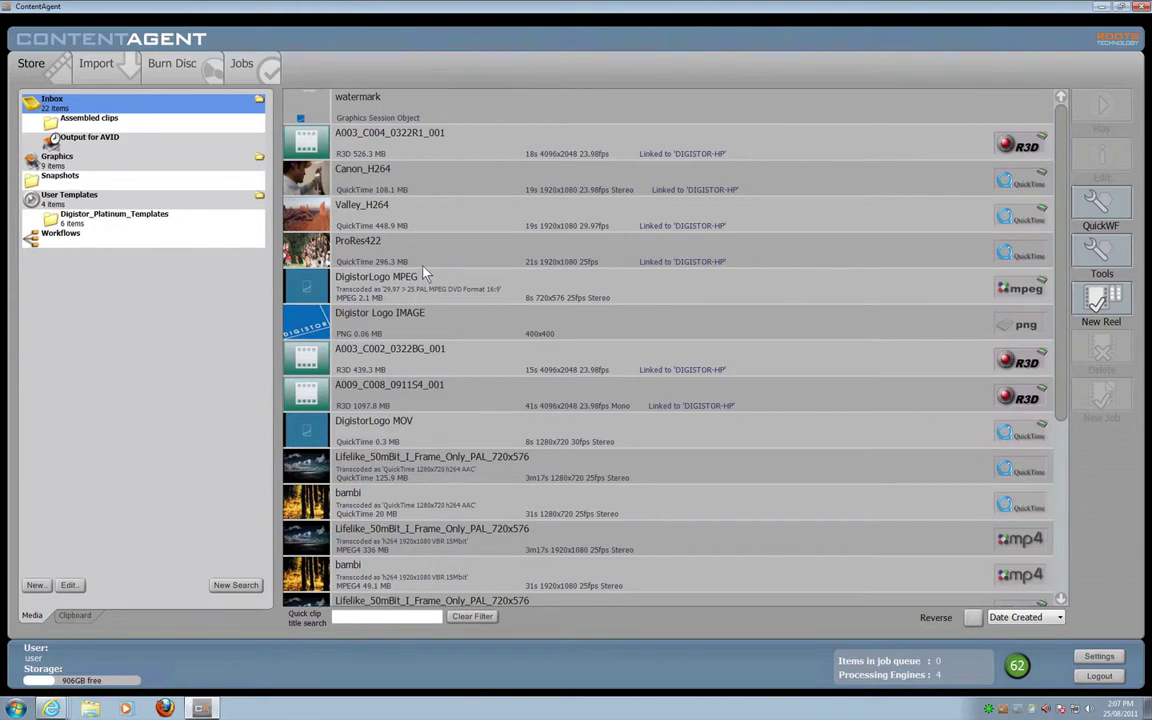
{"action": "left_click", "coordinate": [242, 236]}
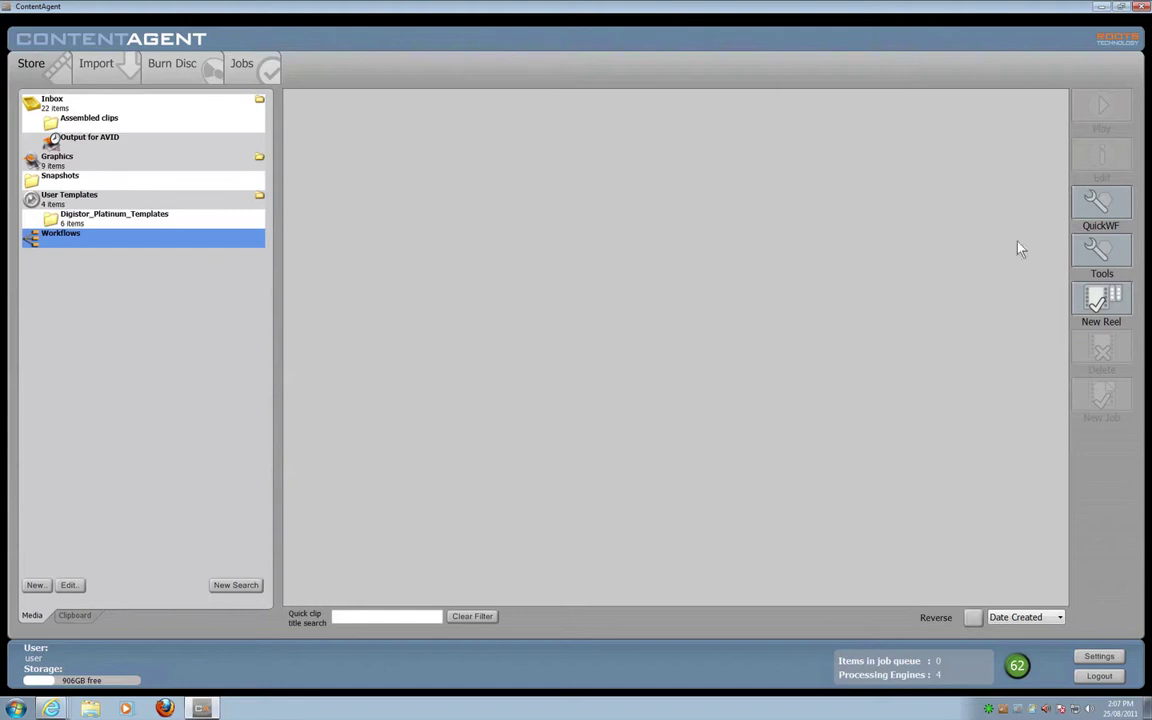
Choose Create Workflow from the Tools menu to get an empty workflow editor.
{"action": "left_click", "coordinate": [1087, 253]}
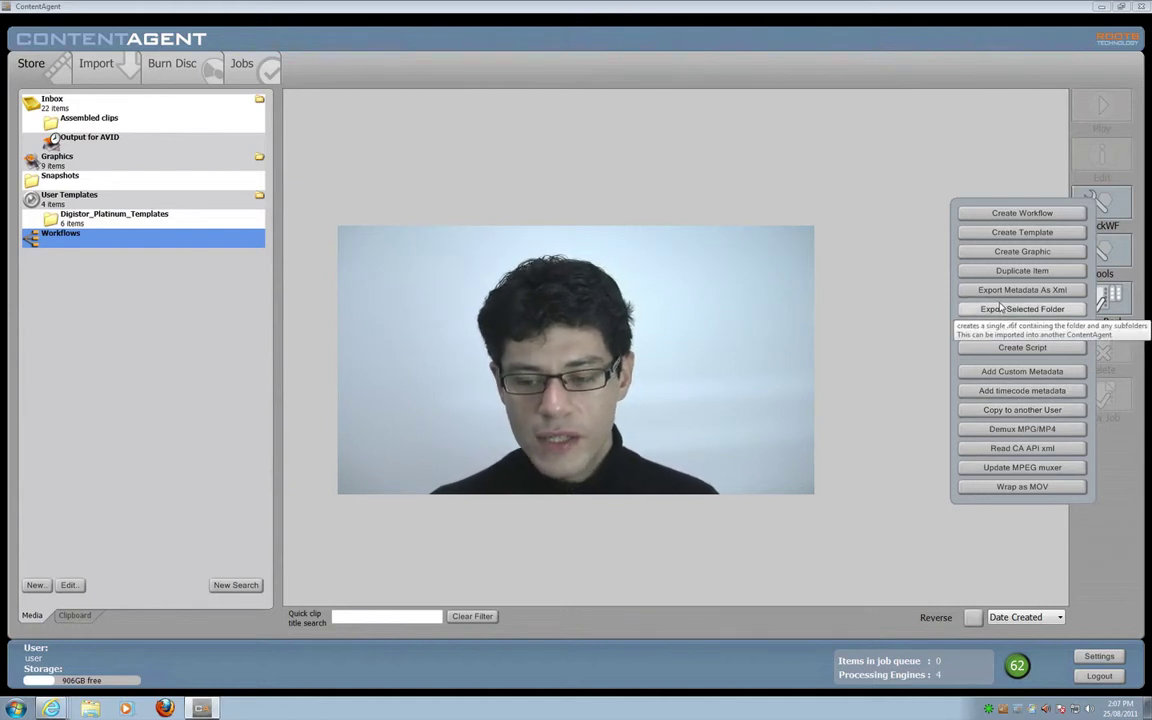
{"action": "left_click", "coordinate": [1022, 213]}
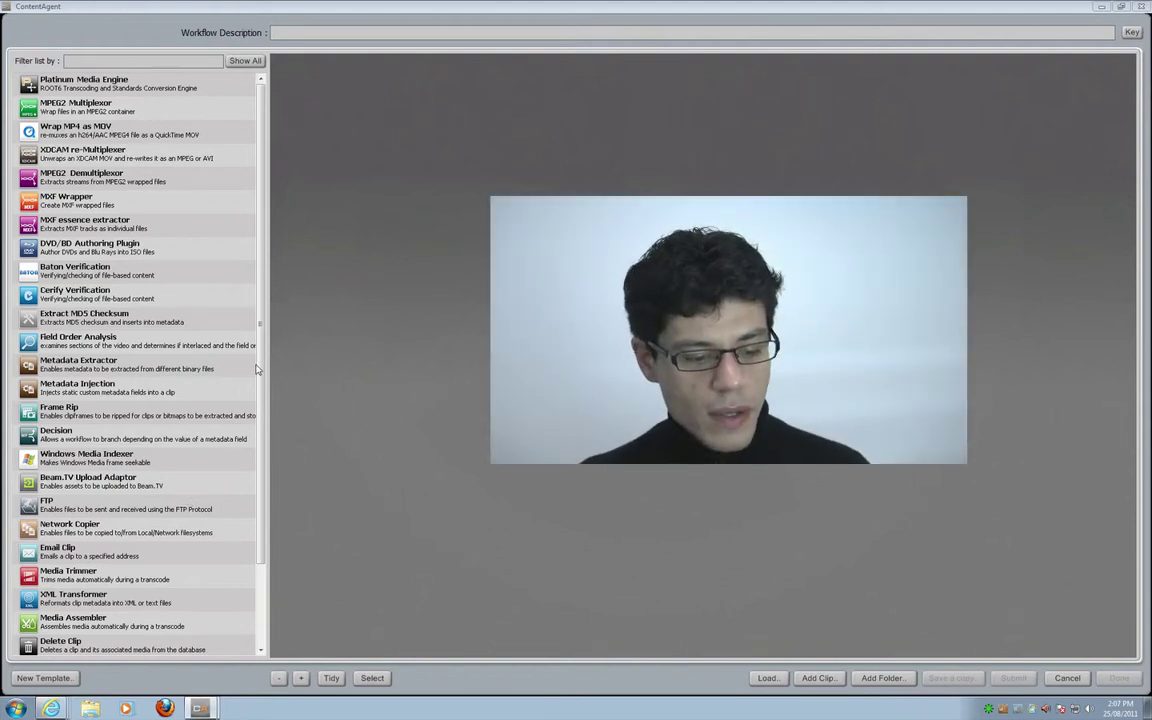
Scroll the plugin list and drop a Decision node onto the workflow canvas.
{"action": "left_click_drag", "start_coordinate": [260, 383], "coordinate": [261, 385]}
{"action": "scroll", "coordinate": [258, 411], "scroll_direction": "down", "scroll_amount": 1}
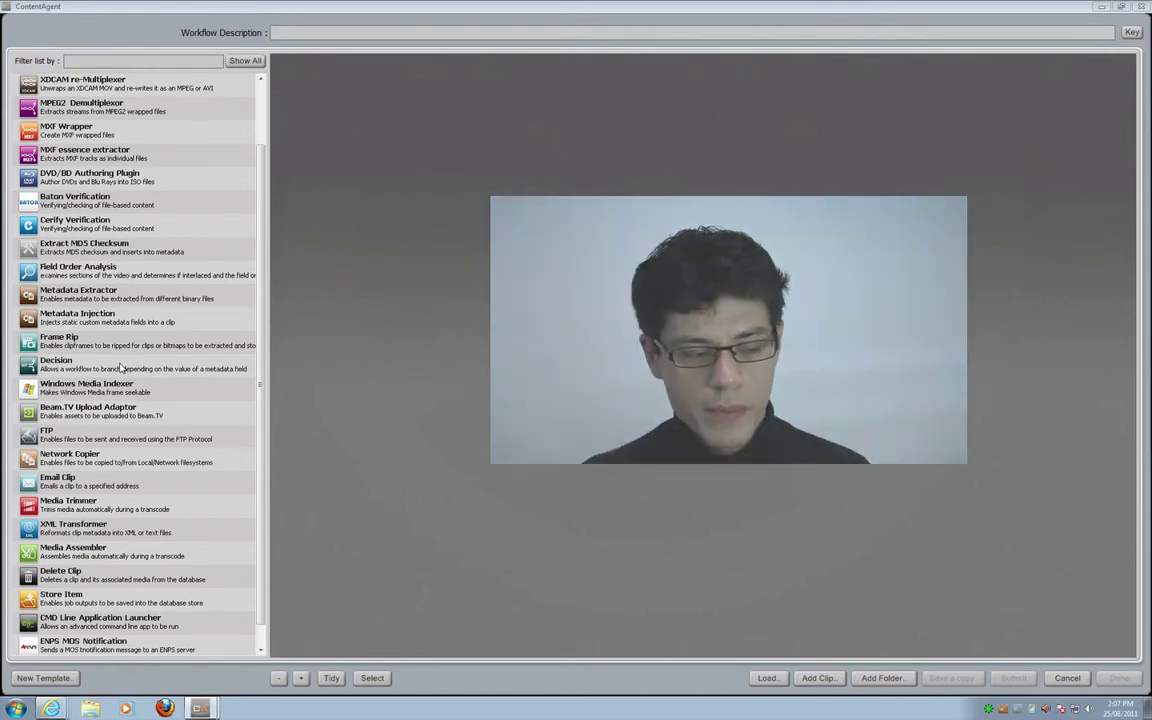
{"action": "left_click_drag", "start_coordinate": [120, 368], "coordinate": [460, 300]}
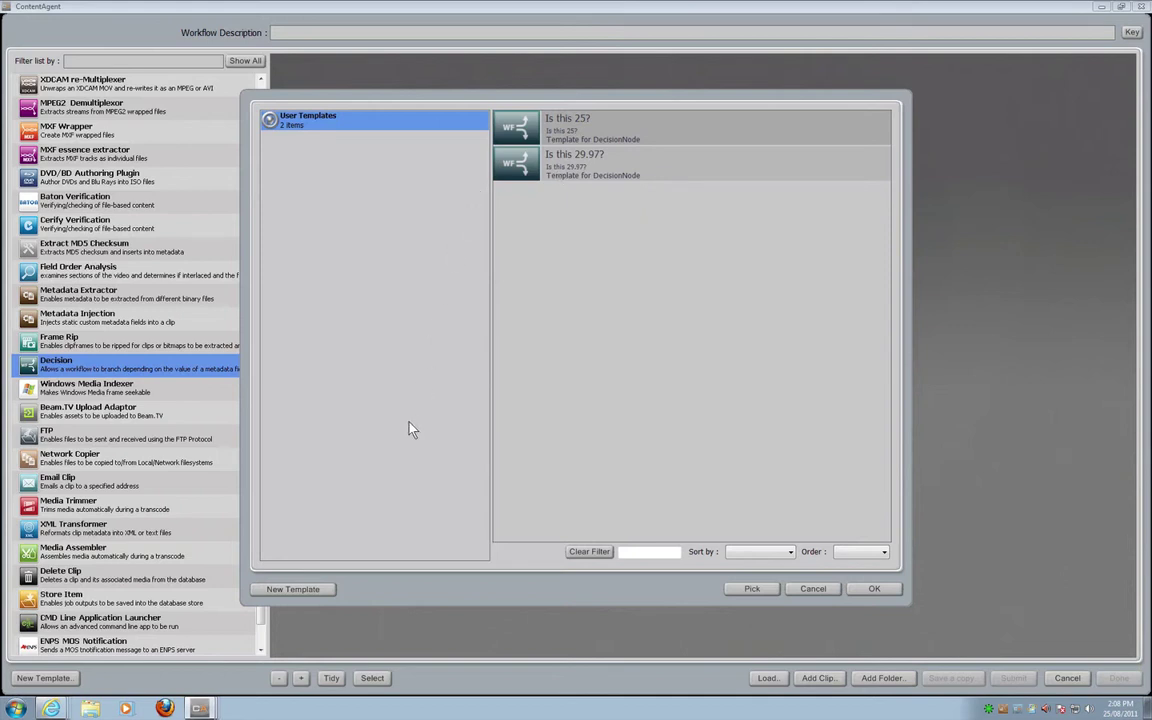
Create a decision template described 'Is this RED?' with A003_C004_0322R1_001 as its sample clip.
{"action": "left_click", "coordinate": [293, 589]}
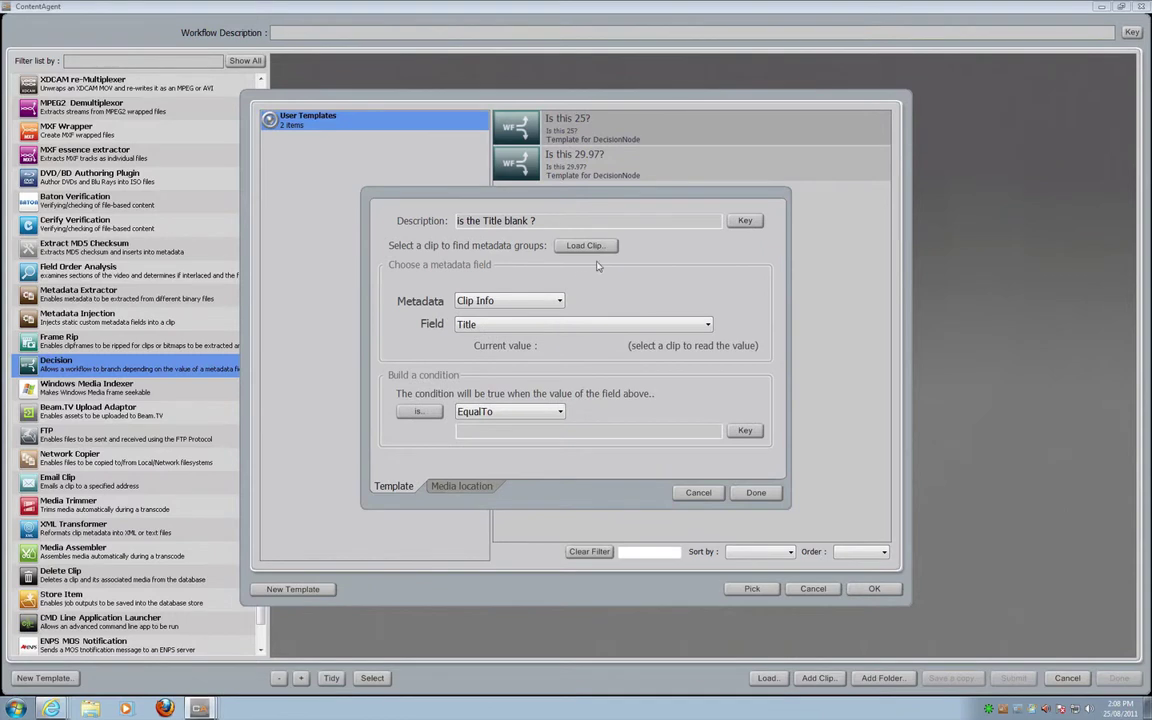
{"action": "left_click_drag", "start_coordinate": [572, 224], "coordinate": [445, 223]}
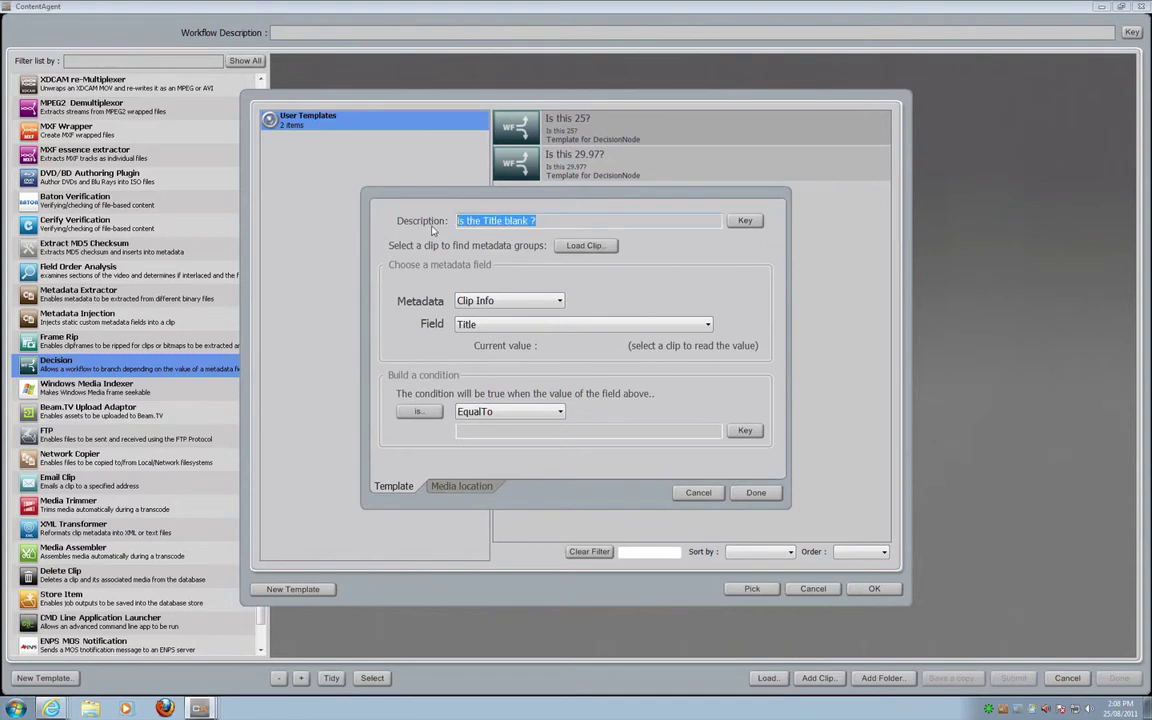
{"action": "type", "text": "Is"}
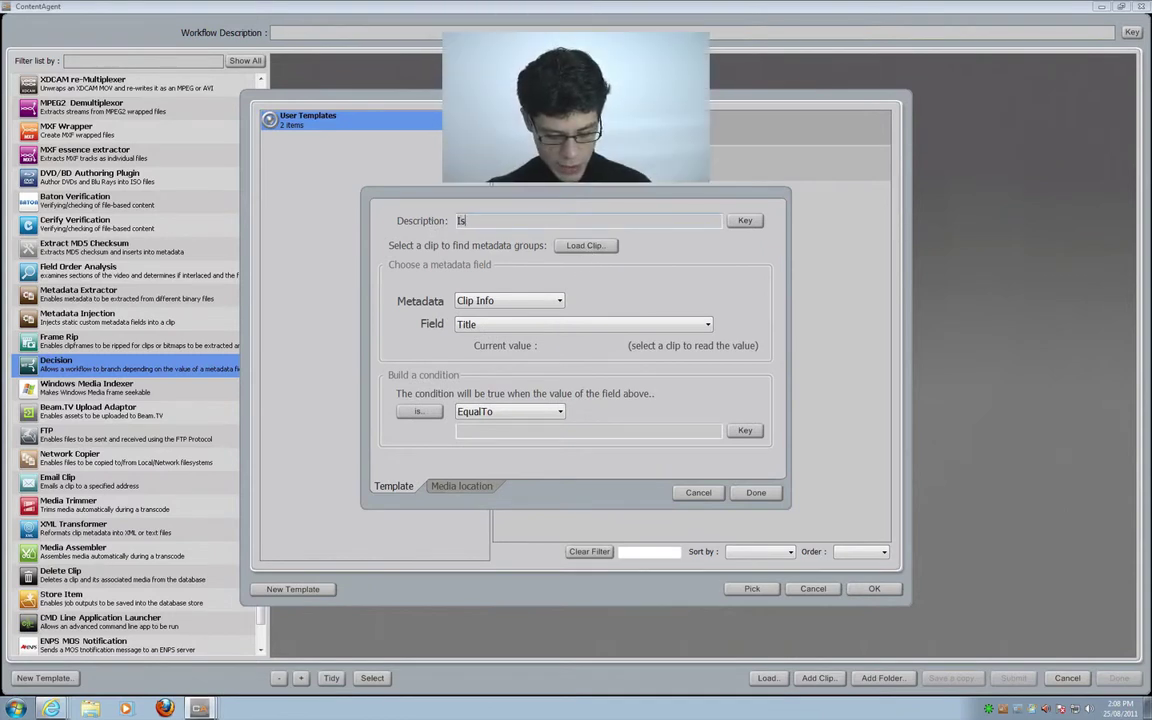
{"action": "type", "text": " this RED?"}
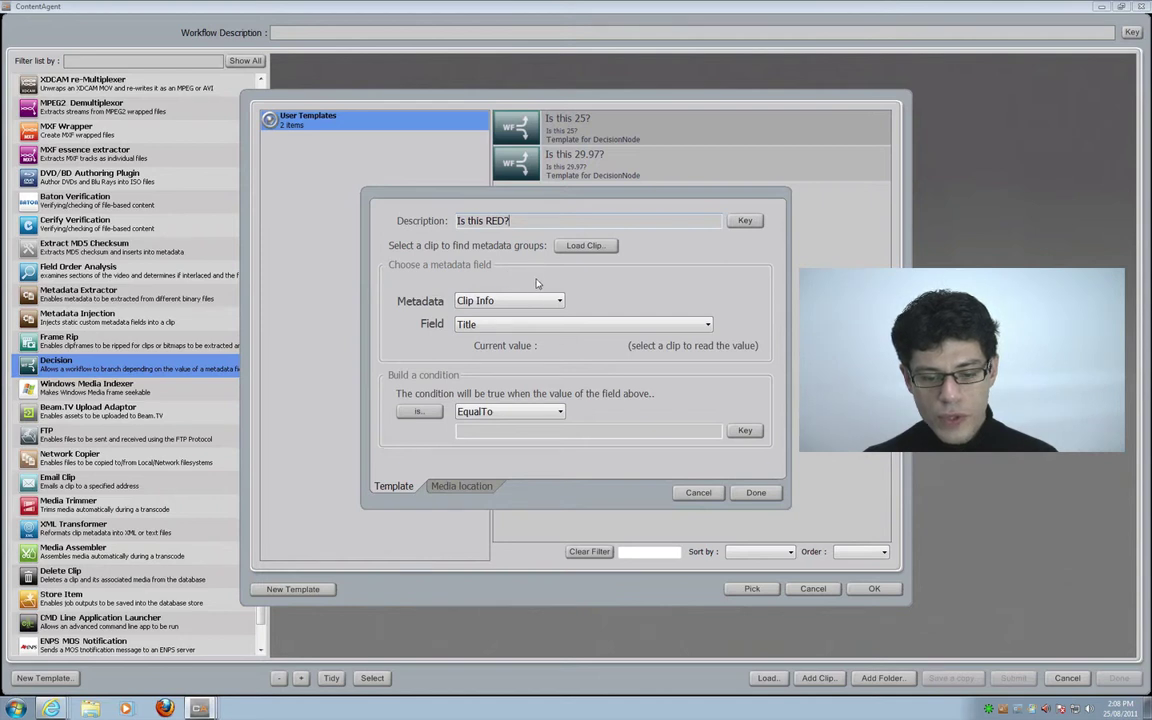
{"action": "left_click", "coordinate": [598, 247]}
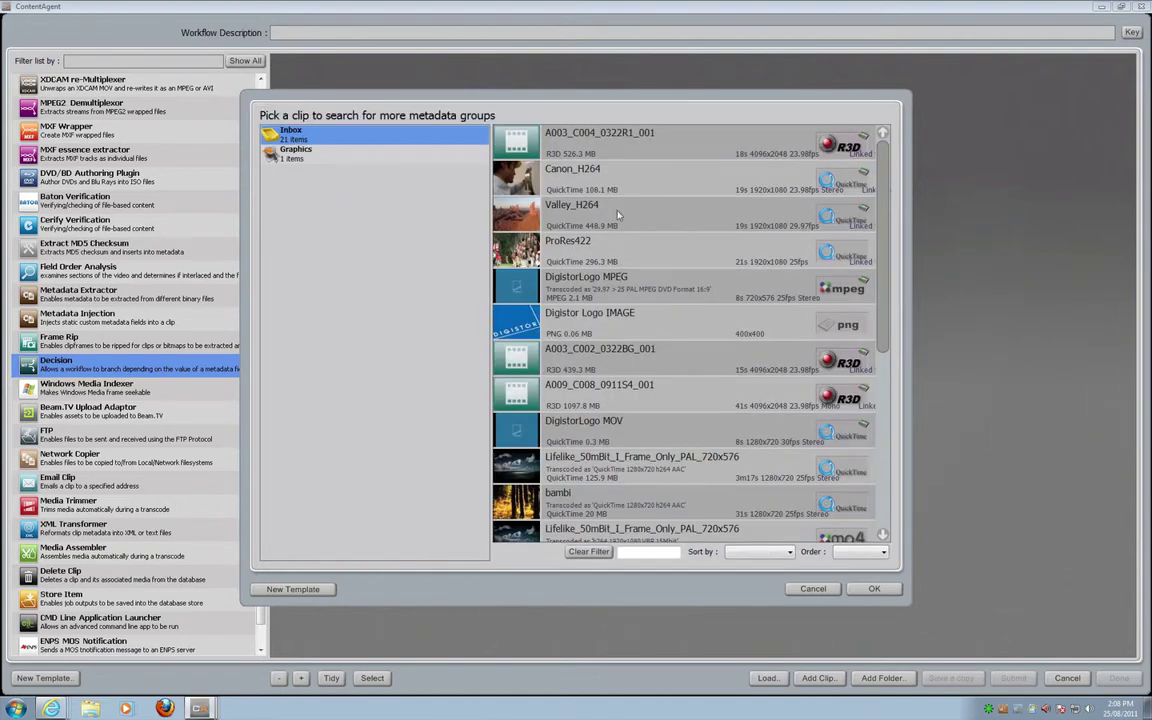
{"action": "left_click", "coordinate": [759, 155]}
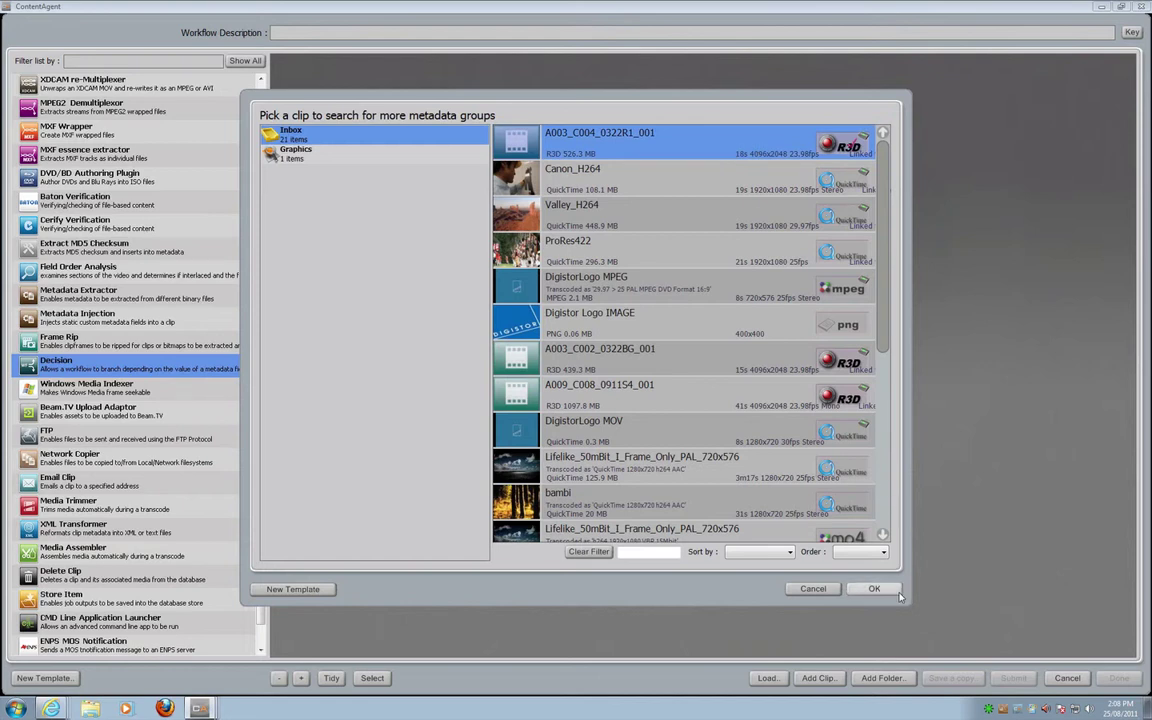
{"action": "key", "text": "Return"}
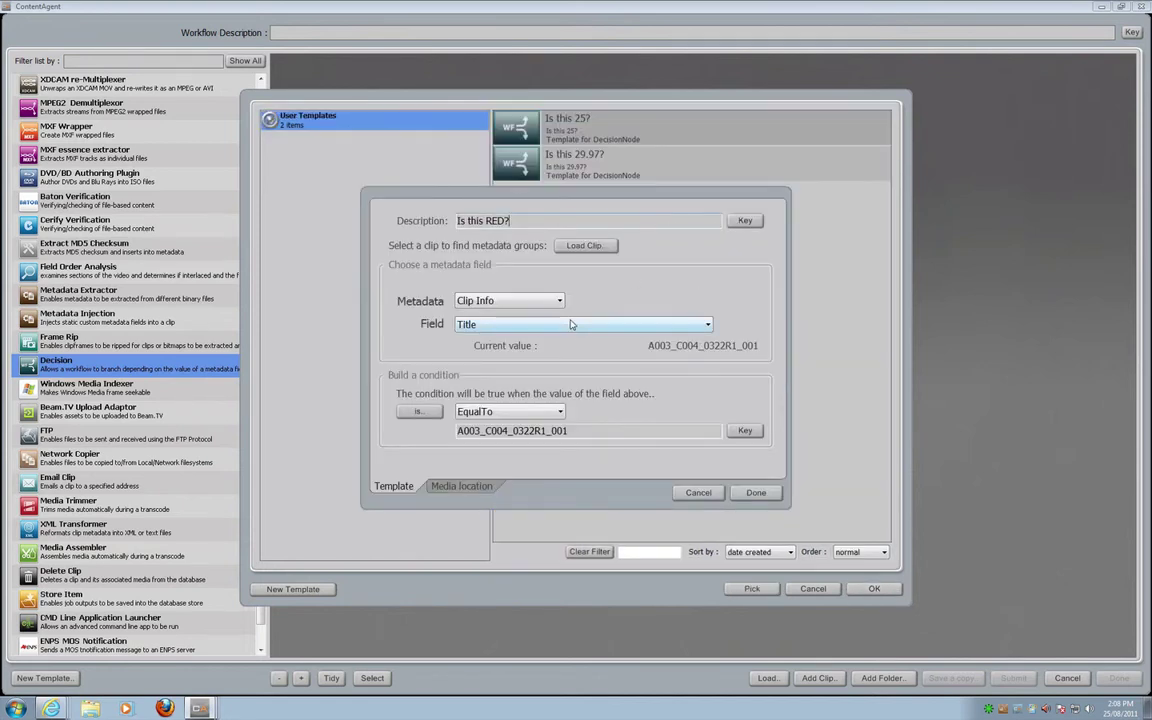
Browse the R3D metadata group's fields for the sample clip.
{"action": "left_click", "coordinate": [560, 302]}
{"action": "left_click", "coordinate": [505, 323]}
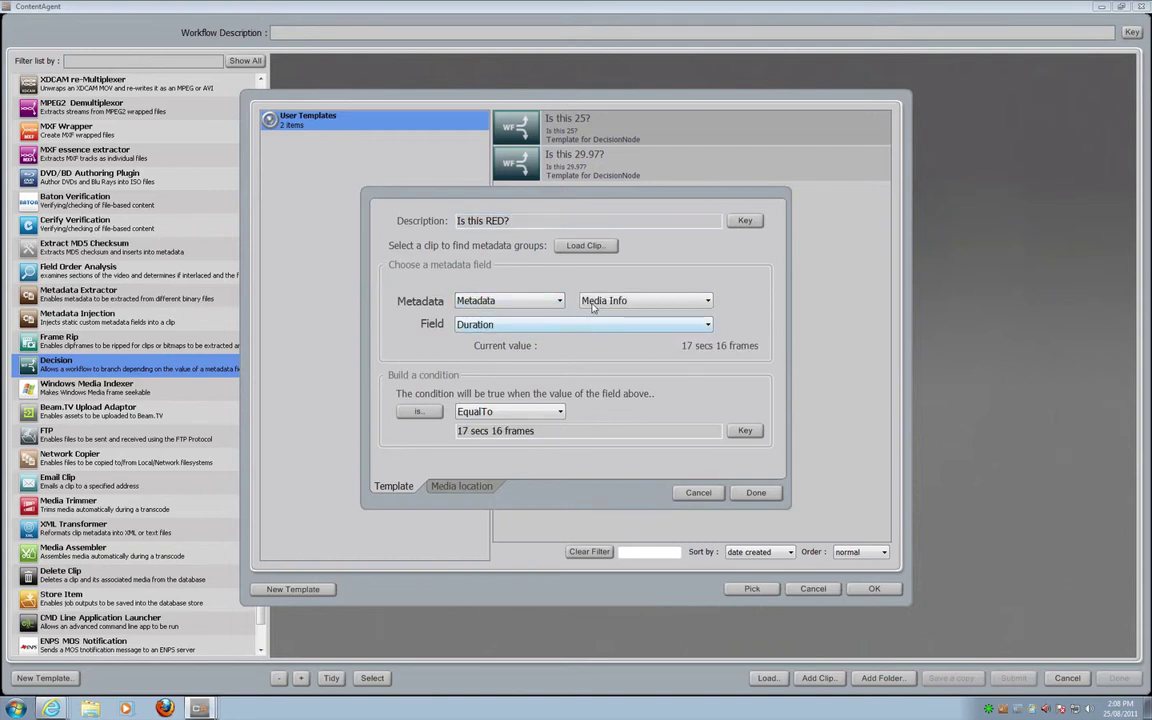
{"action": "left_click", "coordinate": [592, 302]}
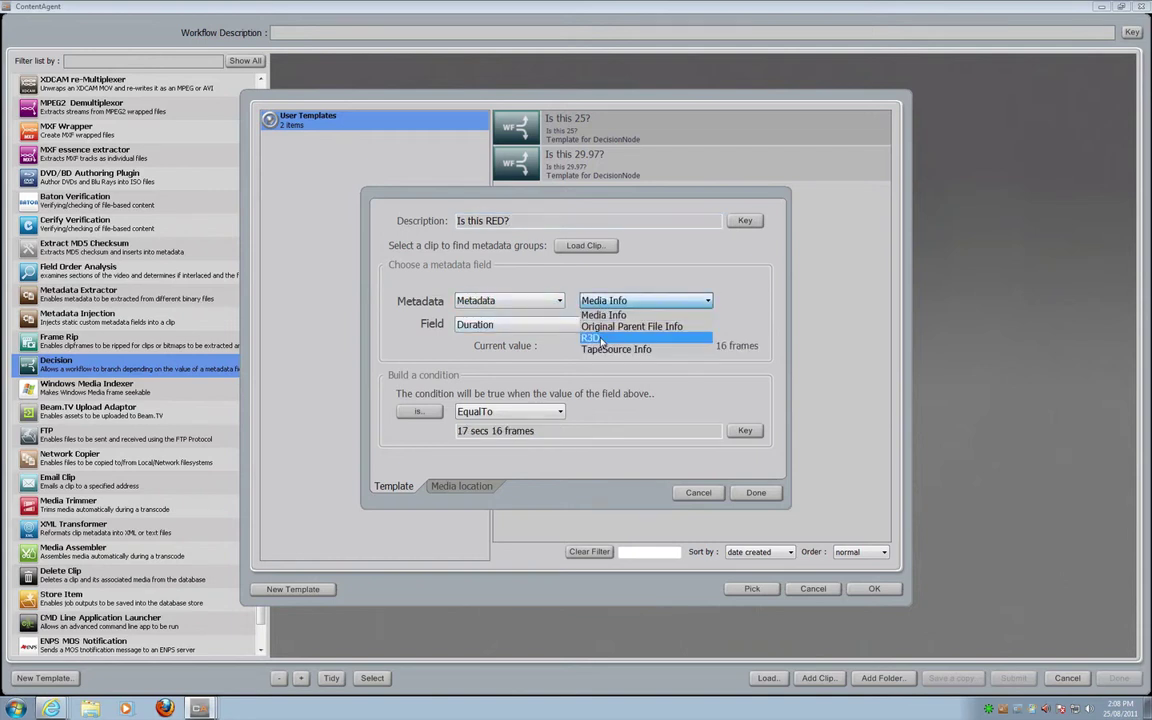
{"action": "left_click", "coordinate": [601, 339]}
{"action": "left_click", "coordinate": [644, 326]}
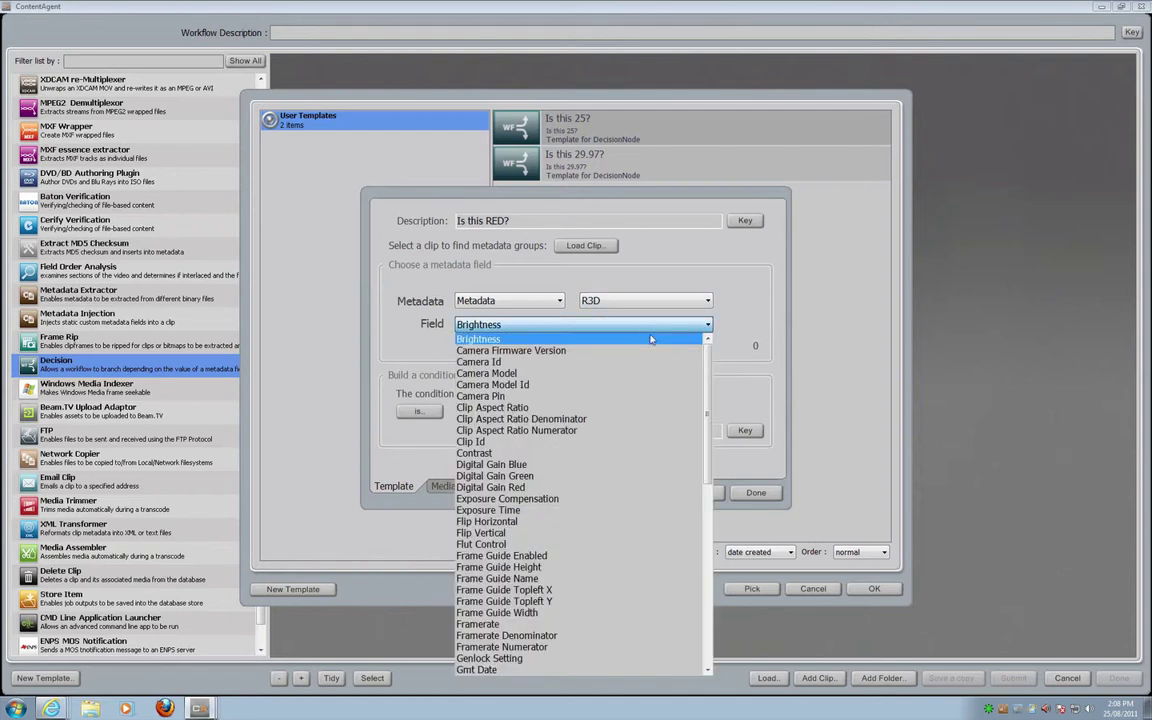
{"action": "mouse_move", "coordinate": [706, 366]}
{"action": "left_mouse_down"}
{"action": "mouse_move", "coordinate": [720, 495]}
{"action": "mouse_move", "coordinate": [725, 360]}
{"action": "left_mouse_up"}
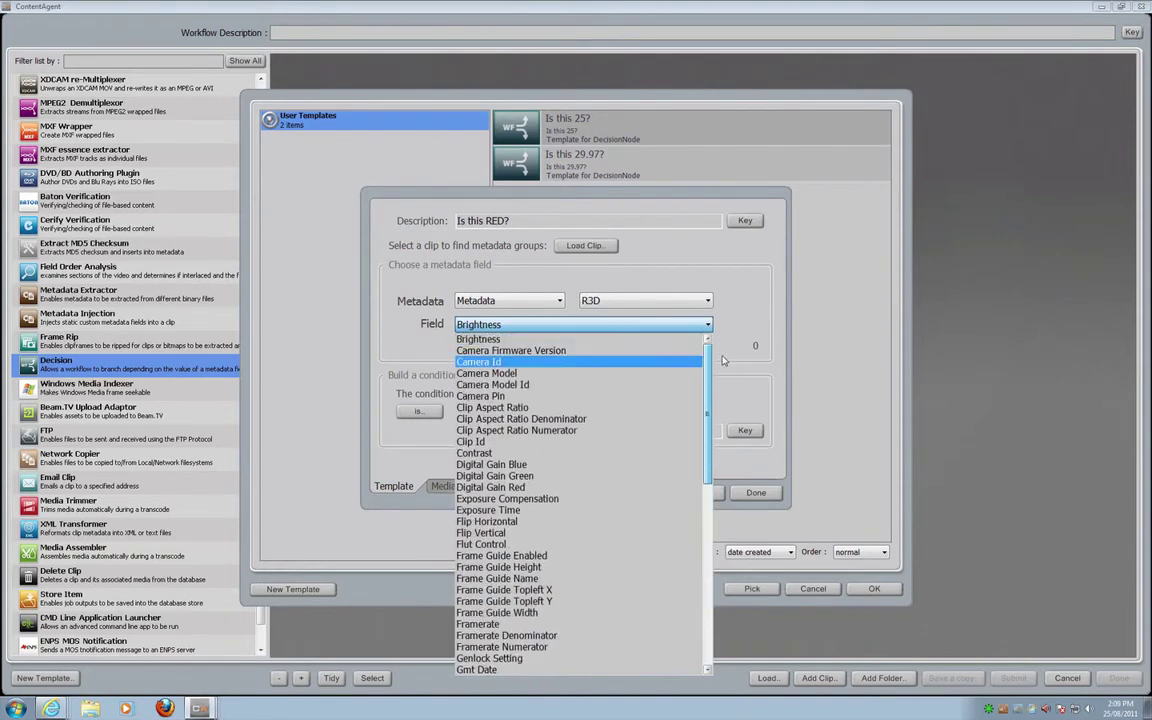
{"action": "left_click", "coordinate": [563, 287]}
Set the condition to Clip Info Media Type EqualTo R3D and pick User Templates for saving.
{"action": "left_click", "coordinate": [510, 300]}
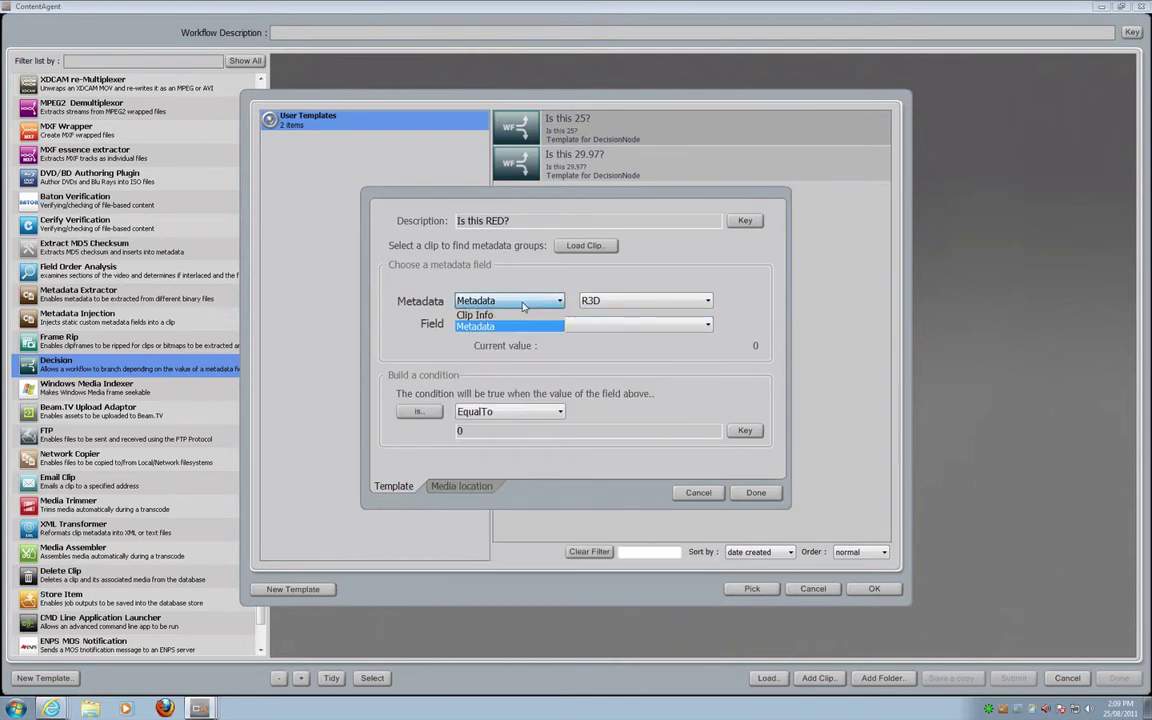
{"action": "left_click", "coordinate": [500, 313]}
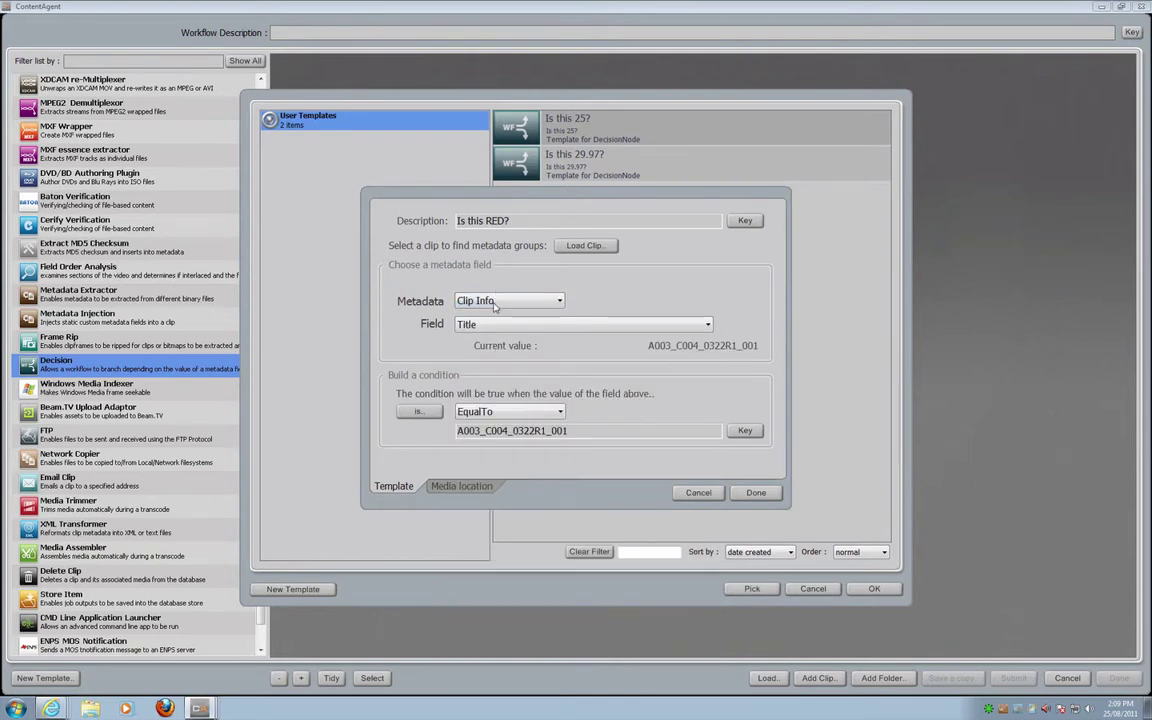
{"action": "left_click", "coordinate": [506, 324]}
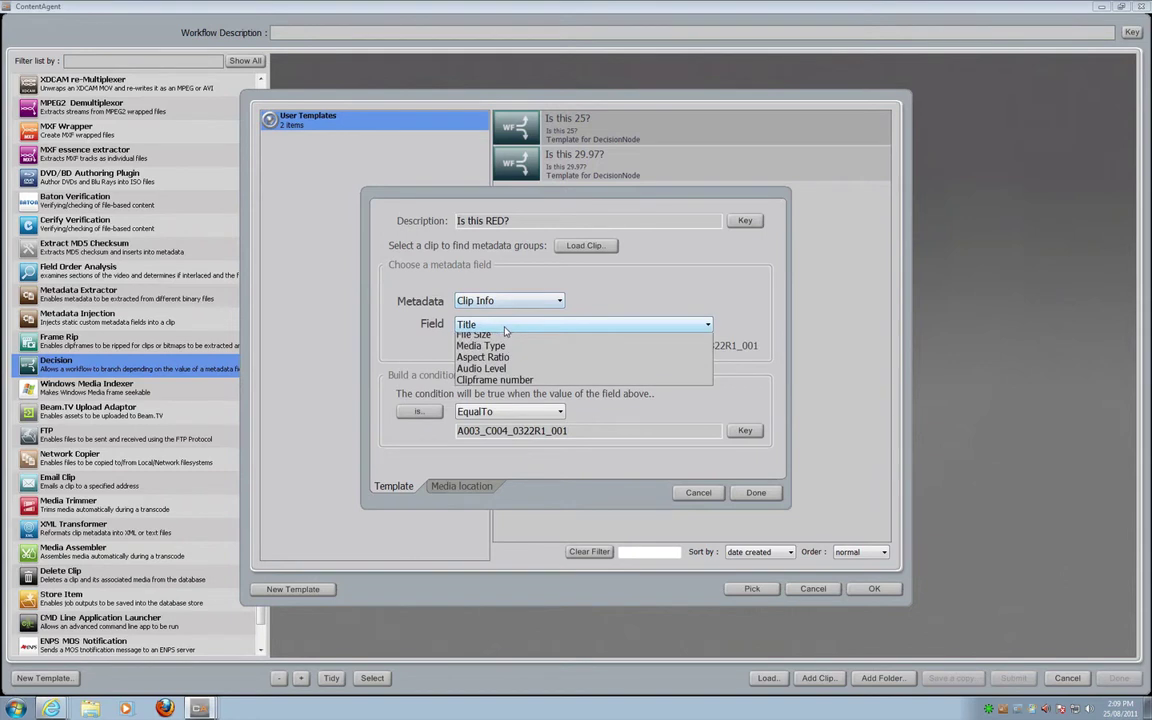
{"action": "left_click", "coordinate": [507, 374]}
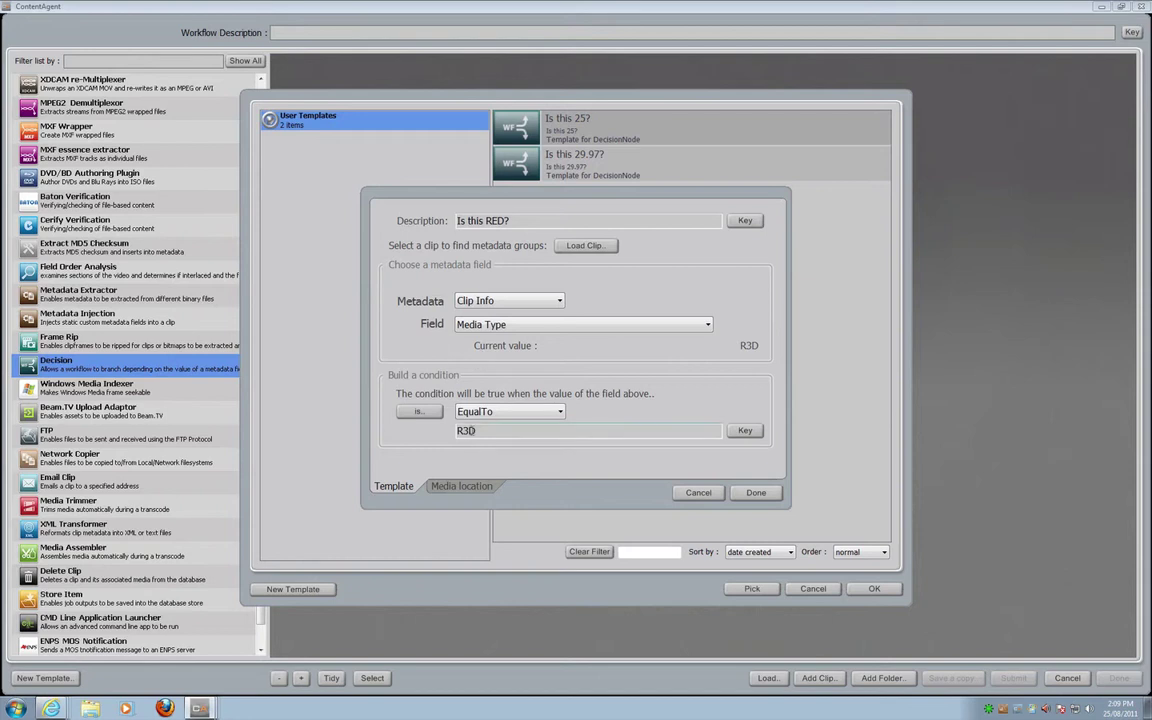
{"action": "left_click", "coordinate": [745, 497]}
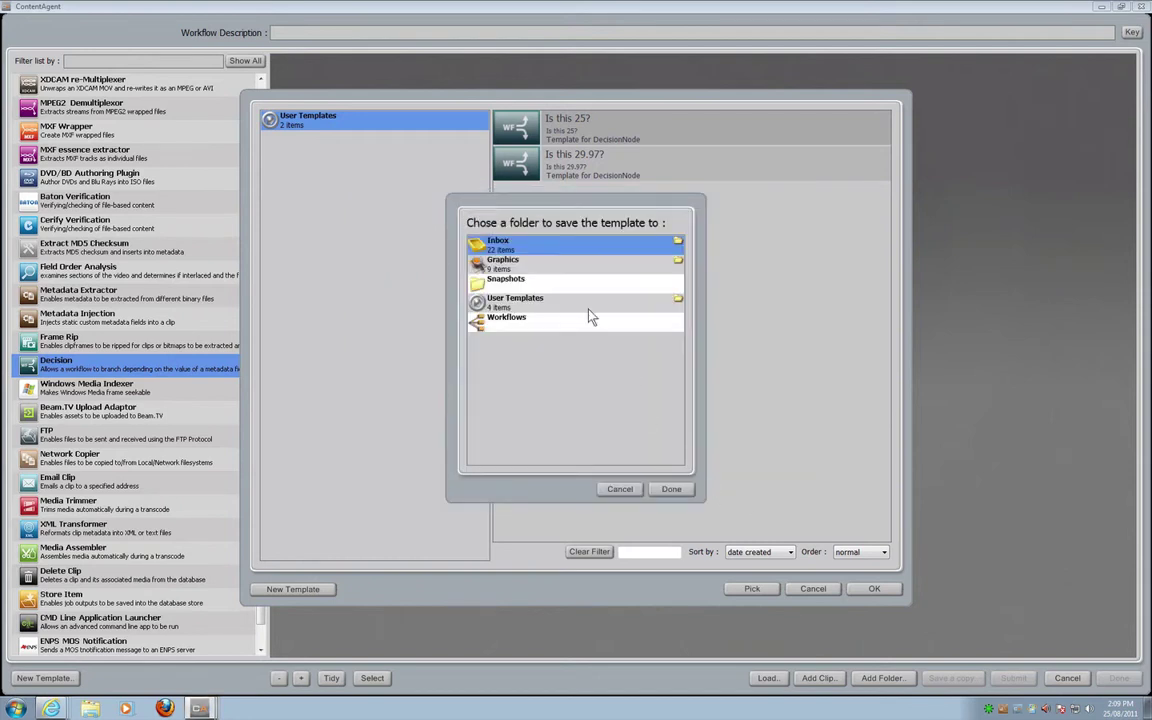
{"action": "left_click", "coordinate": [590, 302]}
Save 'Is this RED?' to User Templates and move its DECISION node near the canvas top.
{"action": "left_click", "coordinate": [671, 489]}
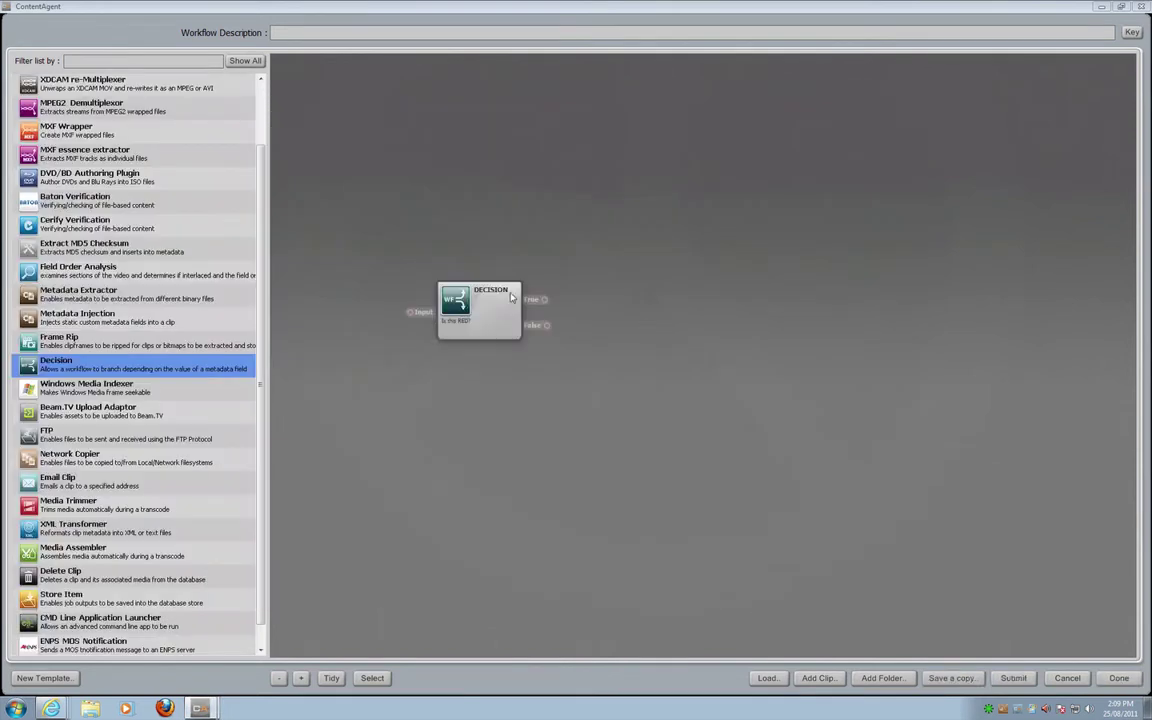
{"action": "left_click_drag", "start_coordinate": [475, 326], "coordinate": [476, 216]}
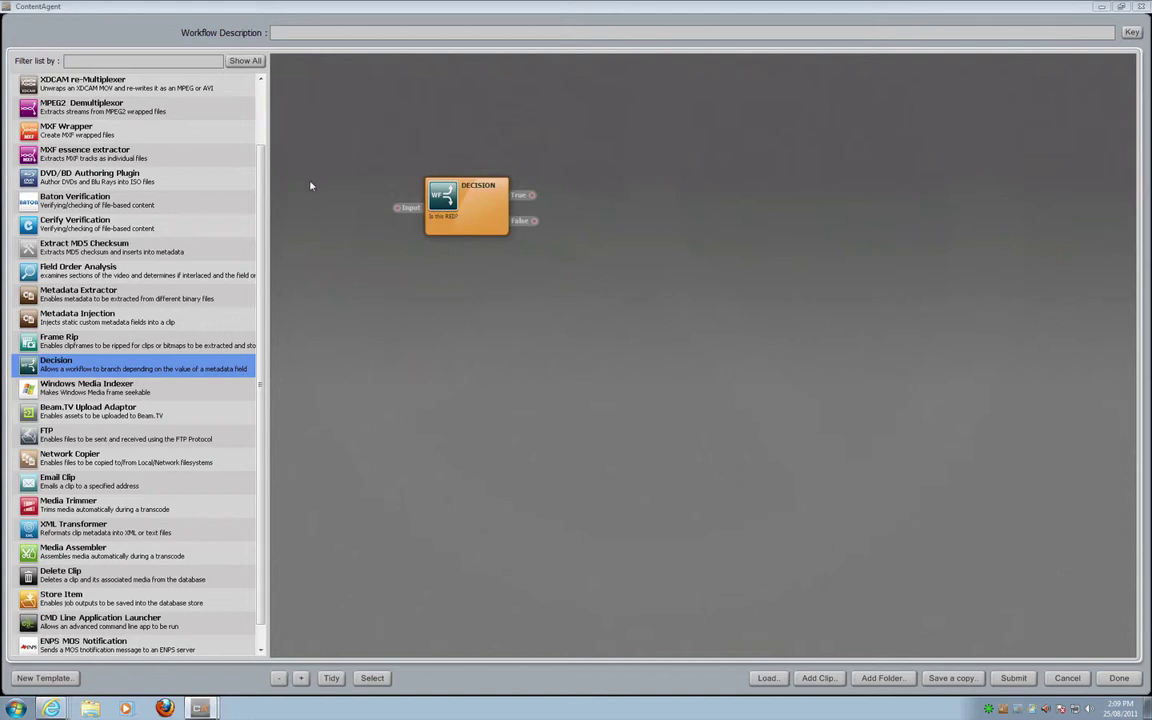
{"action": "scroll", "coordinate": [142, 86], "scroll_direction": "up", "scroll_amount": 1}
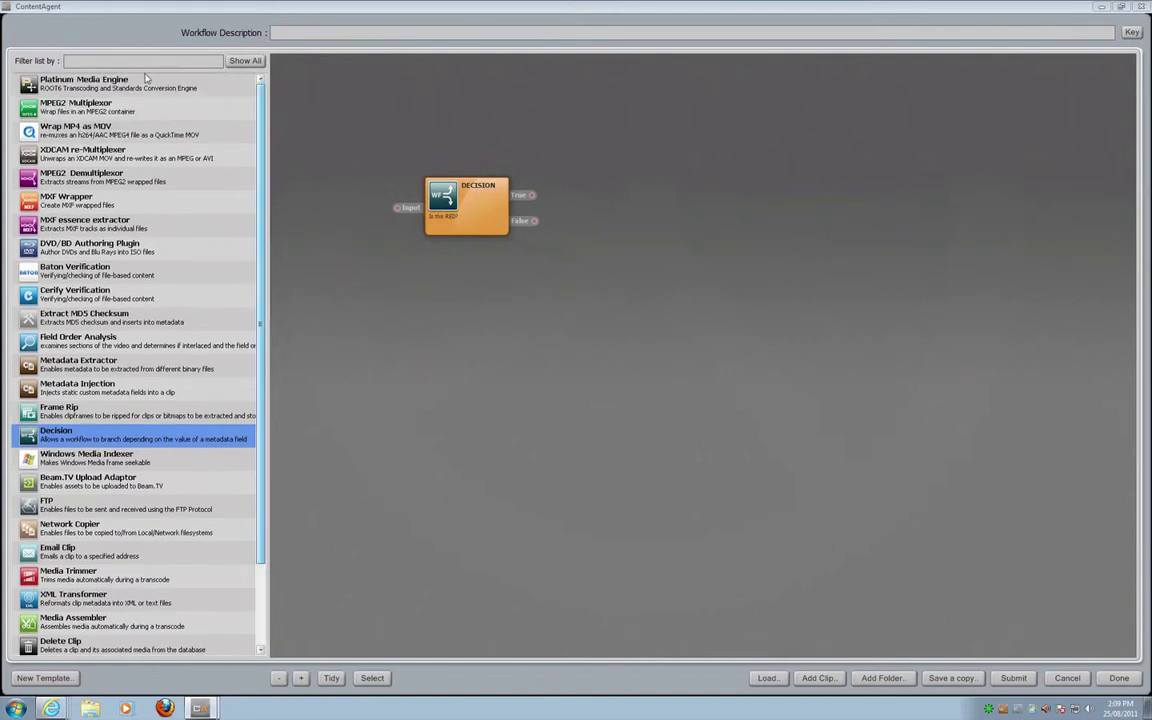
Add a Platinum node using the Avid MXF DNxHD36 1080p23.976 template, wired from DECISION's True output.
{"action": "left_click_drag", "start_coordinate": [142, 86], "coordinate": [463, 140]}
{"action": "left_click_drag", "start_coordinate": [622, 140], "coordinate": [625, 131]}
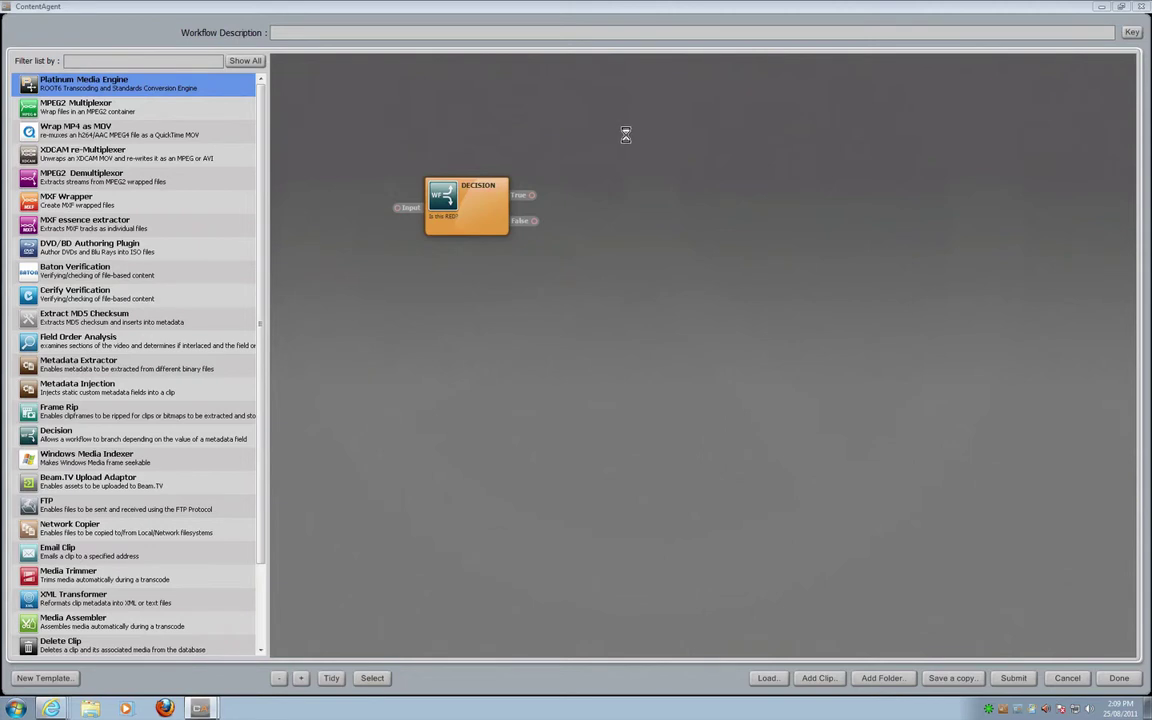
{"action": "mouse_move", "coordinate": [484, 172]}
{"action": "left_mouse_down"}
{"action": "mouse_move", "coordinate": [484, 200]}
{"action": "mouse_move", "coordinate": [484, 160]}
{"action": "left_mouse_up"}
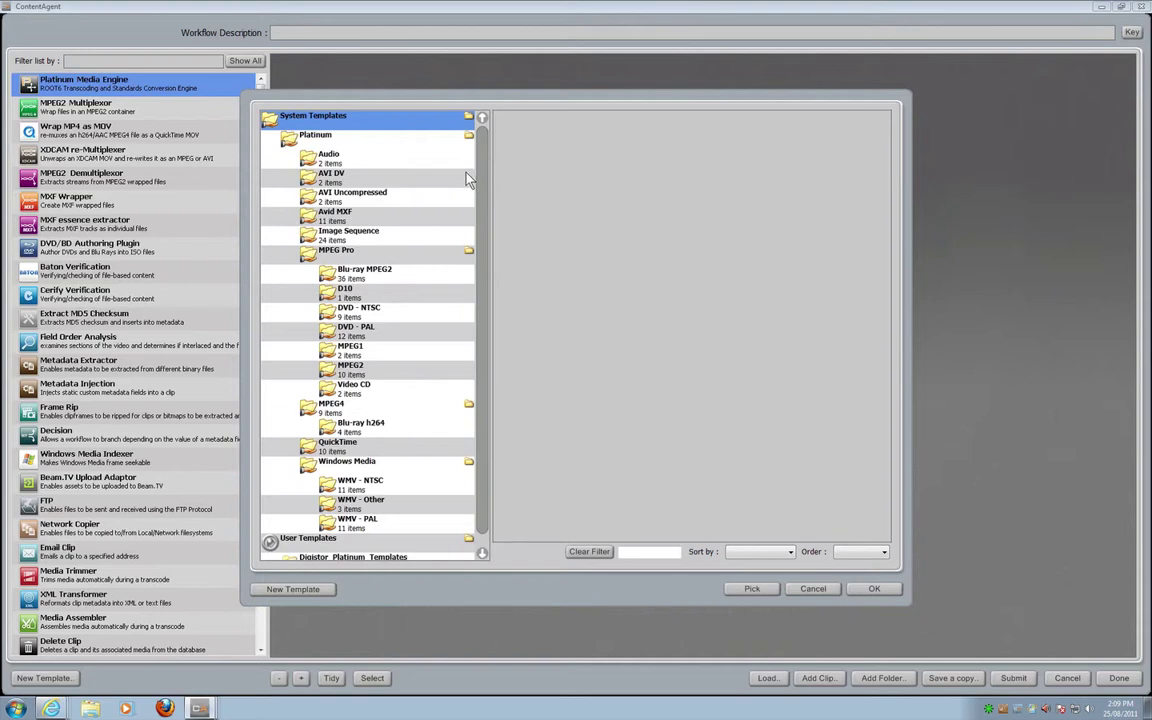
{"action": "left_click", "coordinate": [380, 217]}
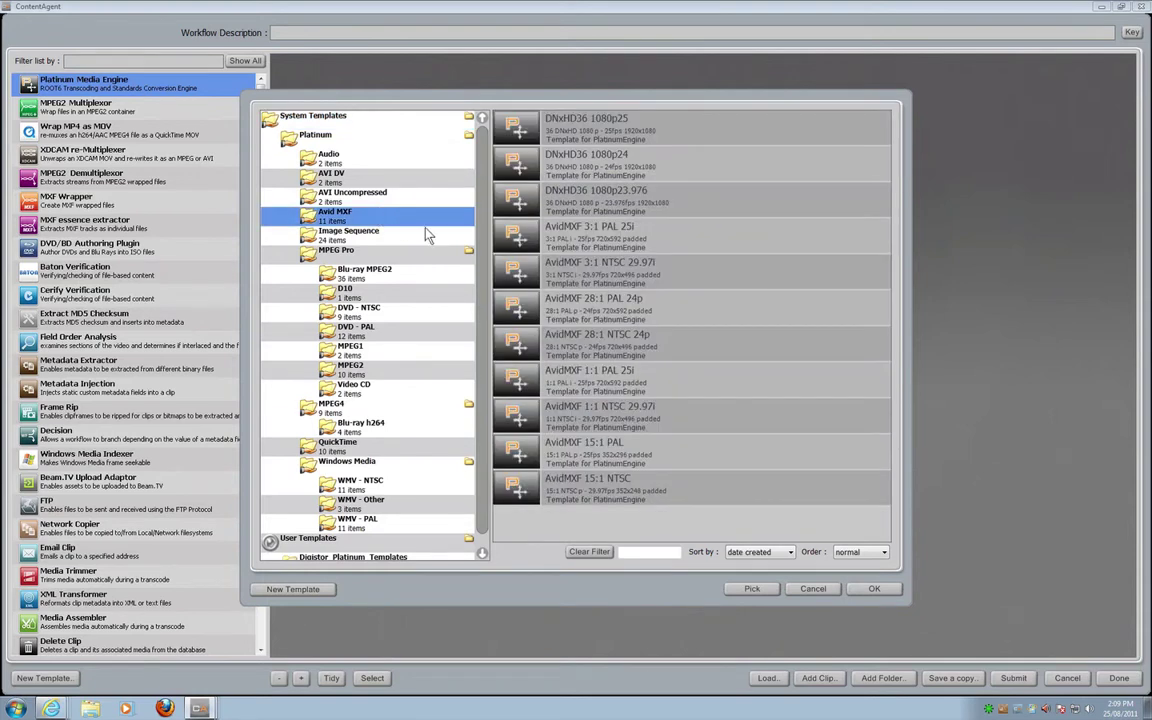
{"action": "left_click", "coordinate": [602, 203]}
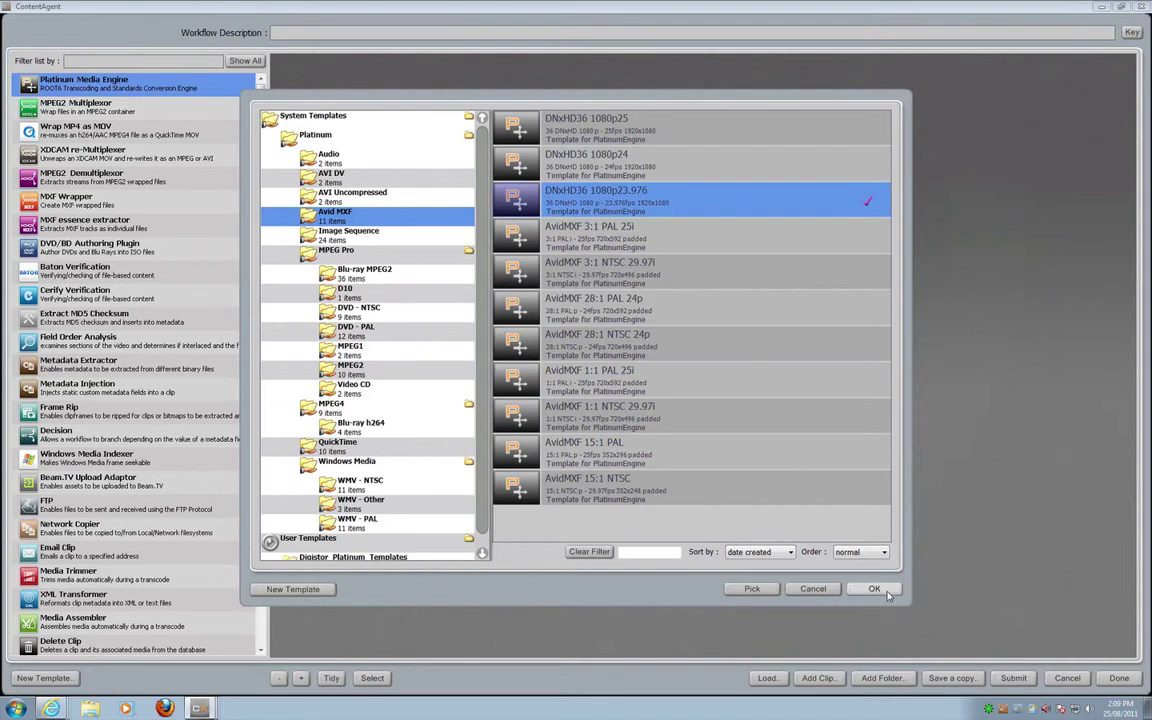
{"action": "double_click", "coordinate": [710, 204]}
{"action": "left_click_drag", "start_coordinate": [645, 155], "coordinate": [672, 165]}
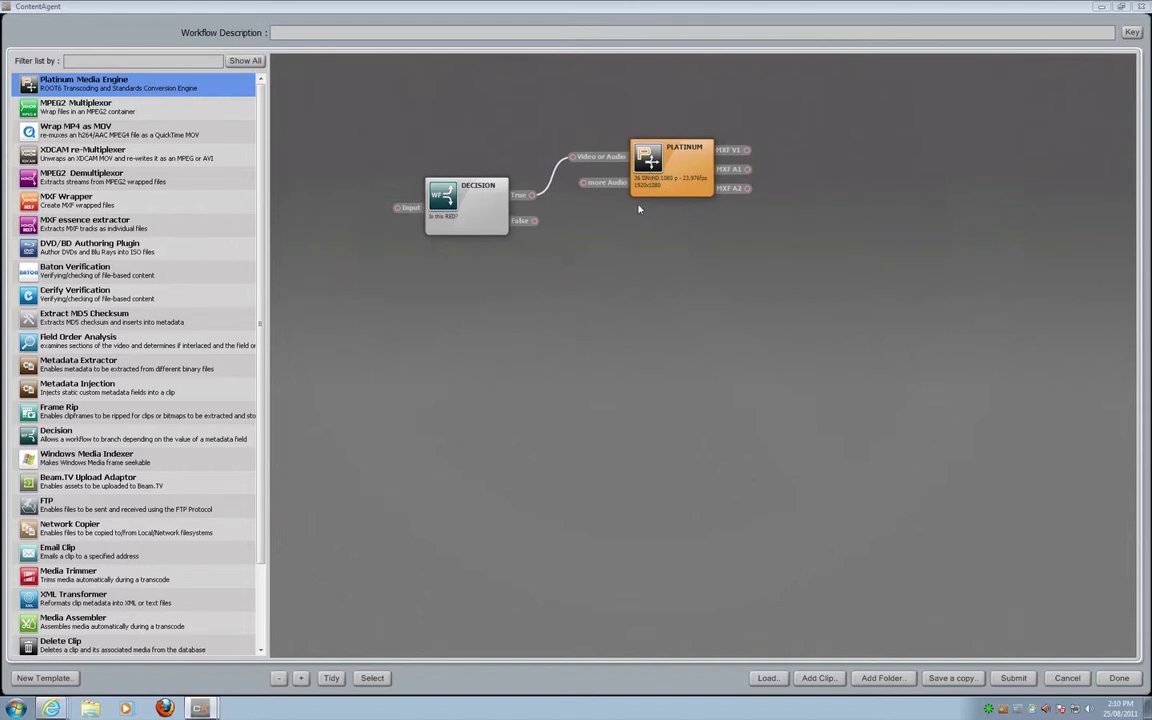
{"action": "right_click", "coordinate": [685, 170]}
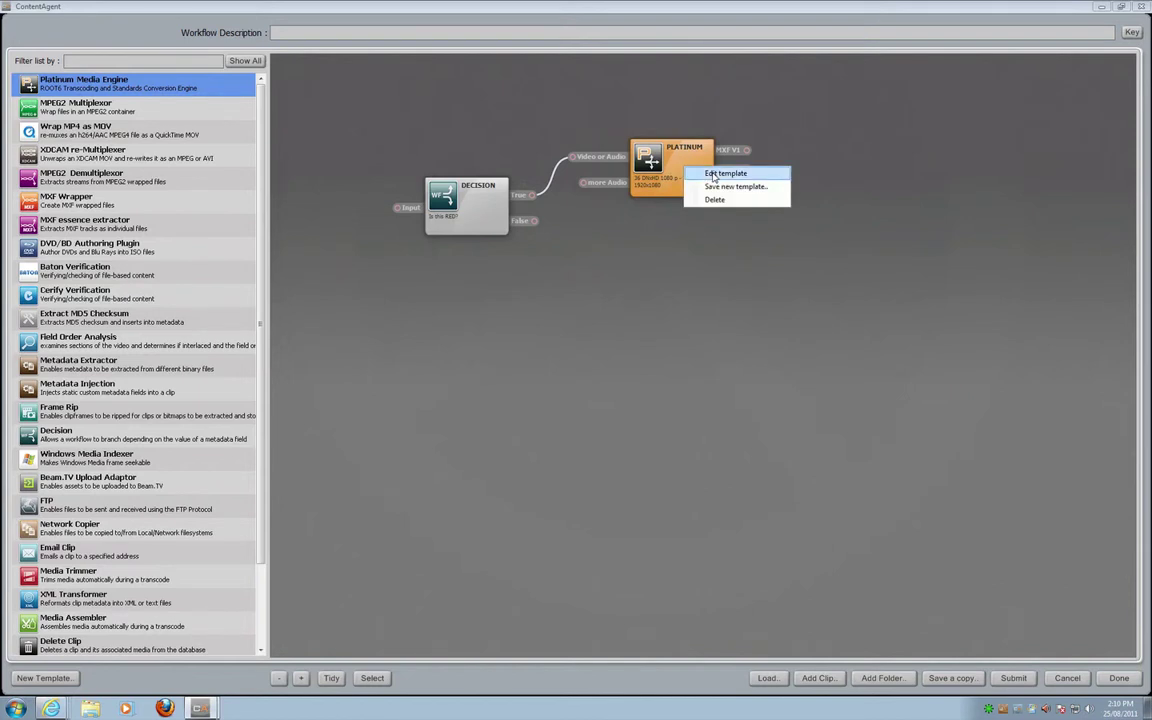
Edit the PLATINUM DNxHD36 template, turn off audio patching, and bring up its watermark options.
{"action": "left_click", "coordinate": [714, 174]}
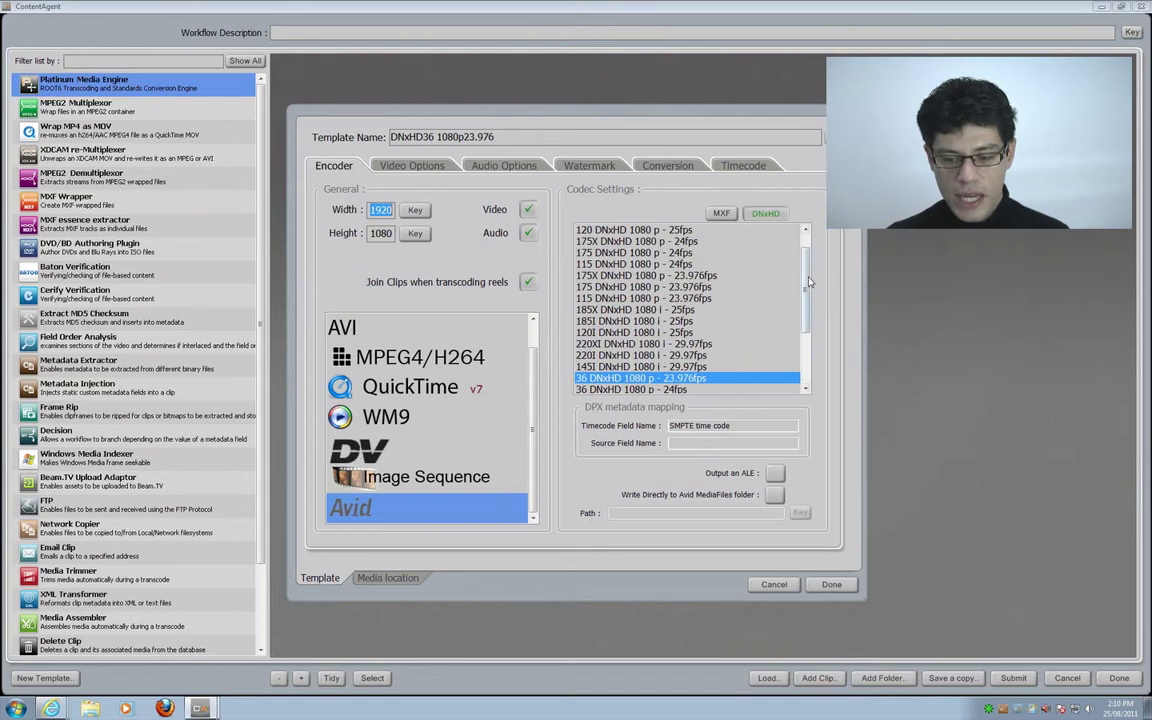
{"action": "left_click_drag", "start_coordinate": [806, 276], "coordinate": [811, 338]}
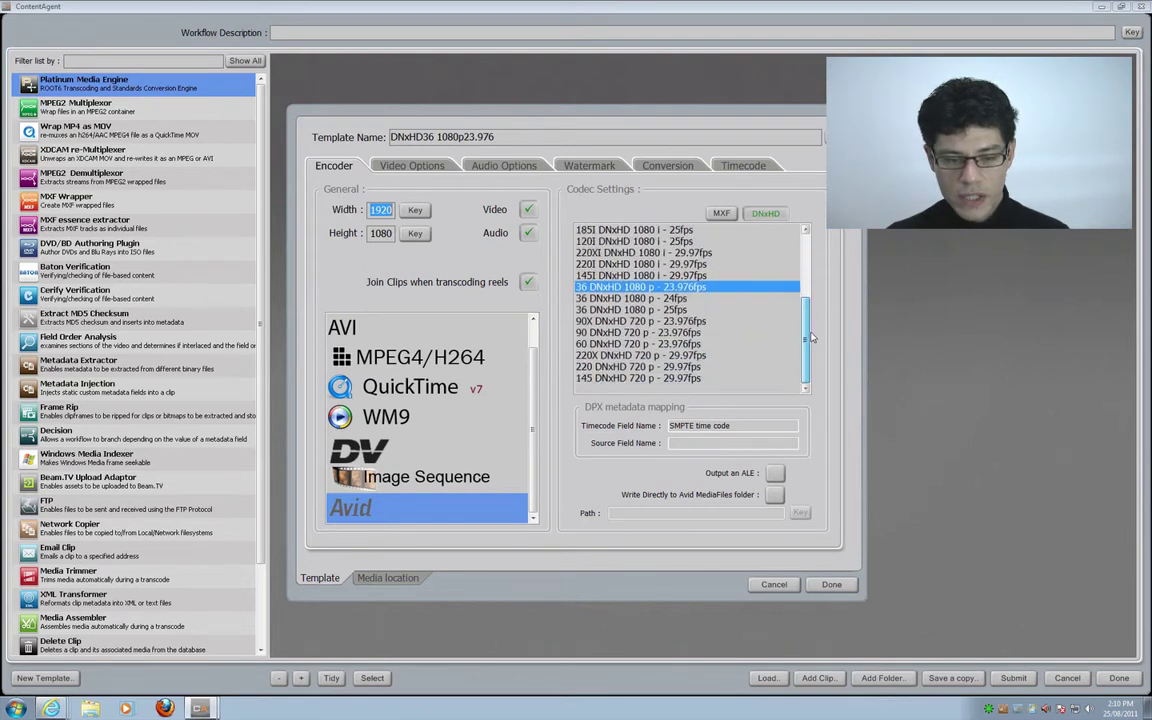
{"action": "left_click", "coordinate": [418, 166]}
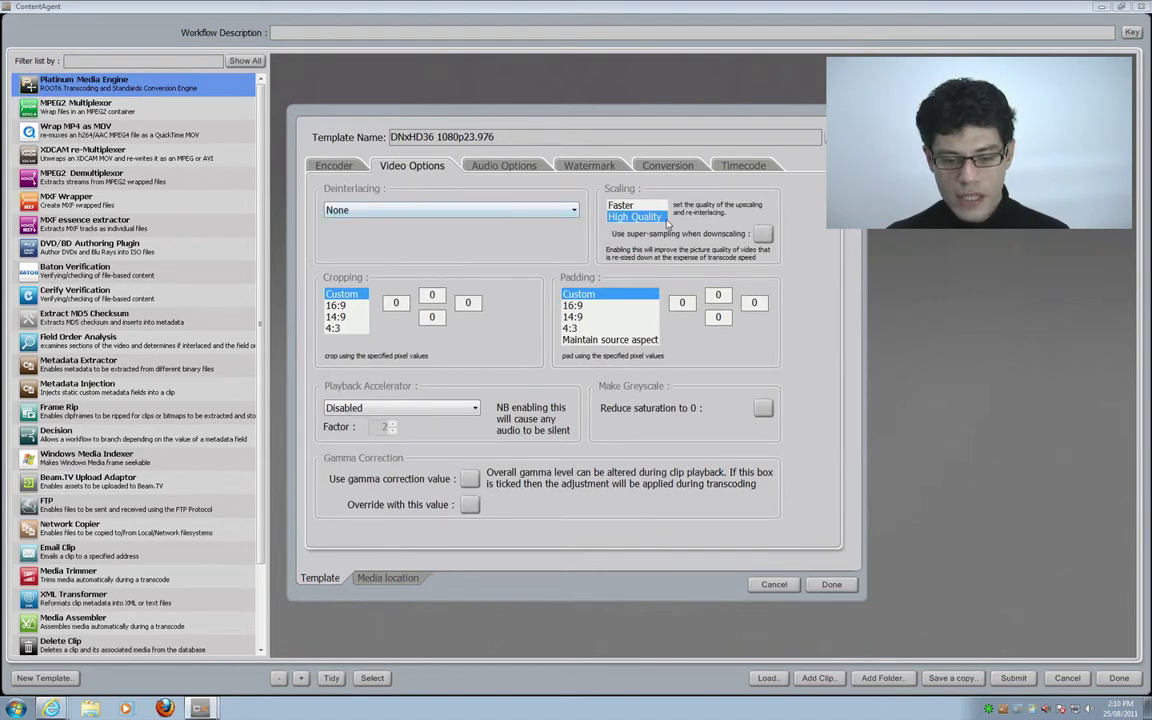
{"action": "left_click", "coordinate": [490, 166]}
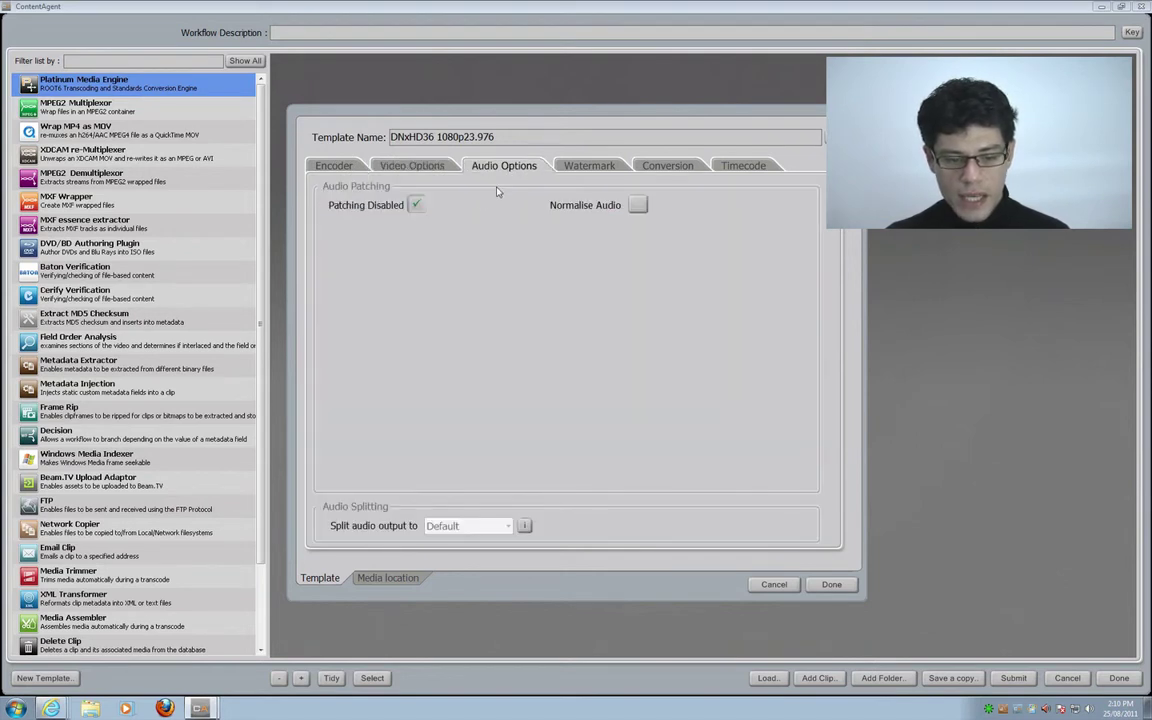
{"action": "left_click", "coordinate": [416, 206]}
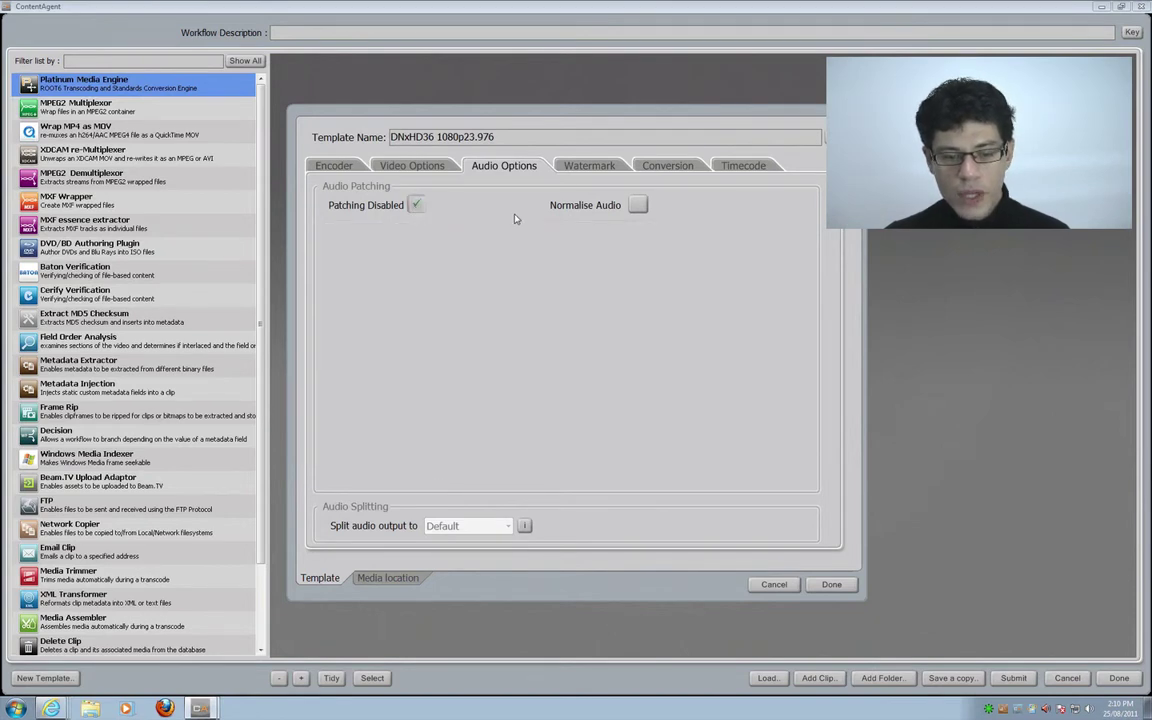
{"action": "left_click", "coordinate": [590, 166]}
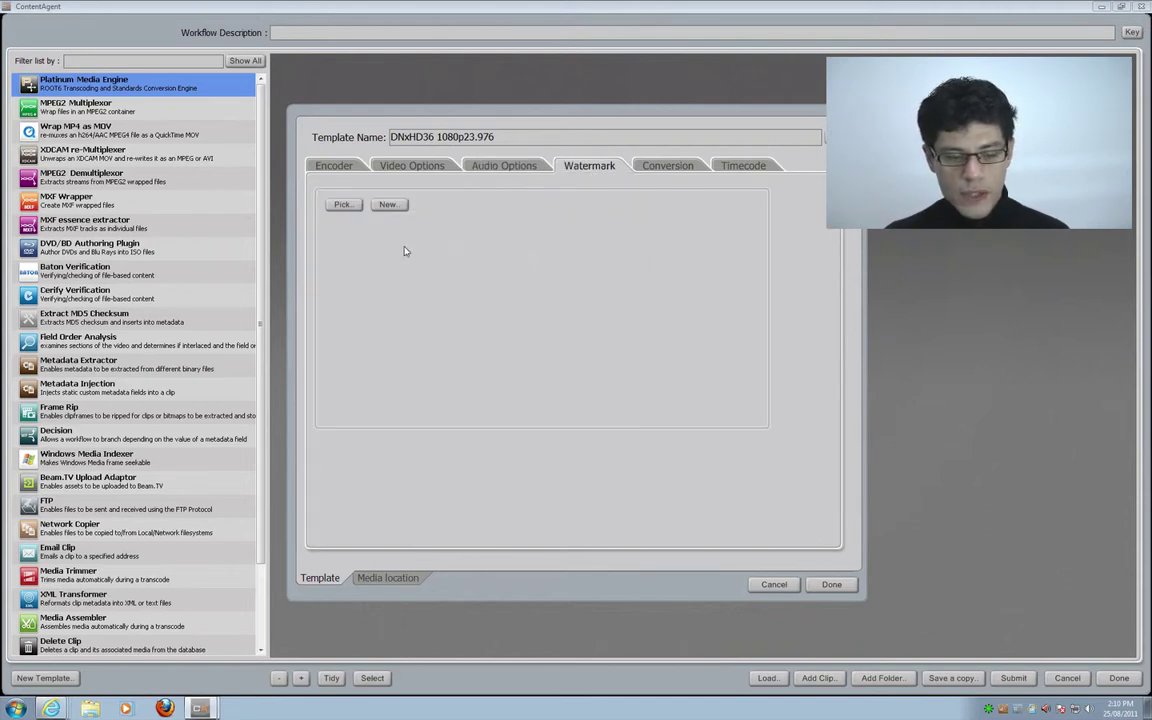
Pick the Digistor logo graphic as the template's watermark.
{"action": "left_click", "coordinate": [345, 205]}
{"action": "left_click", "coordinate": [548, 127]}
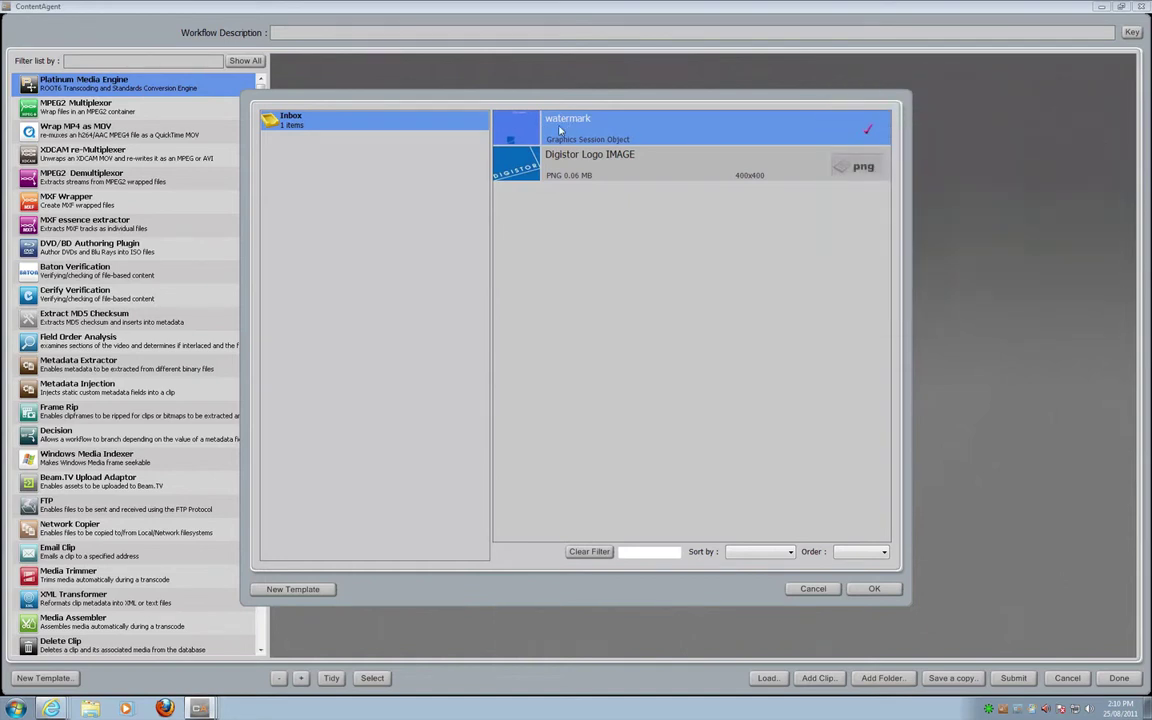
{"action": "left_click", "coordinate": [874, 589]}
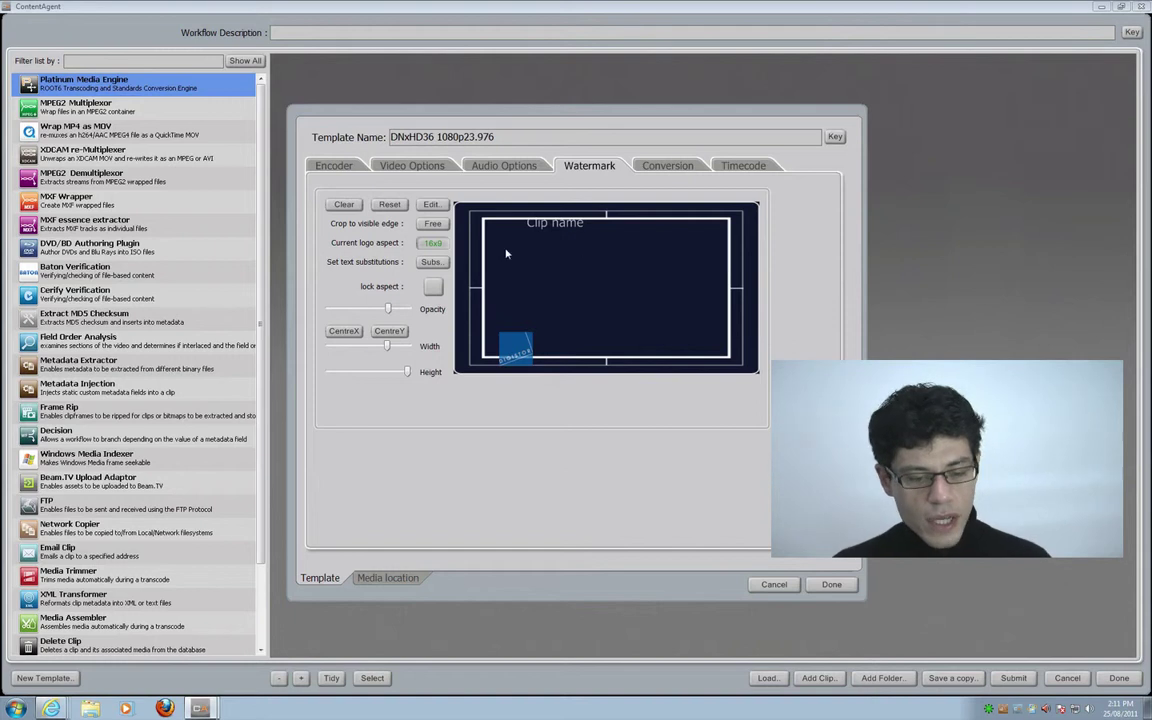
Replace the watermark's Clip name text with each clip's Title metadata and close the template.
{"action": "left_click", "coordinate": [431, 262]}
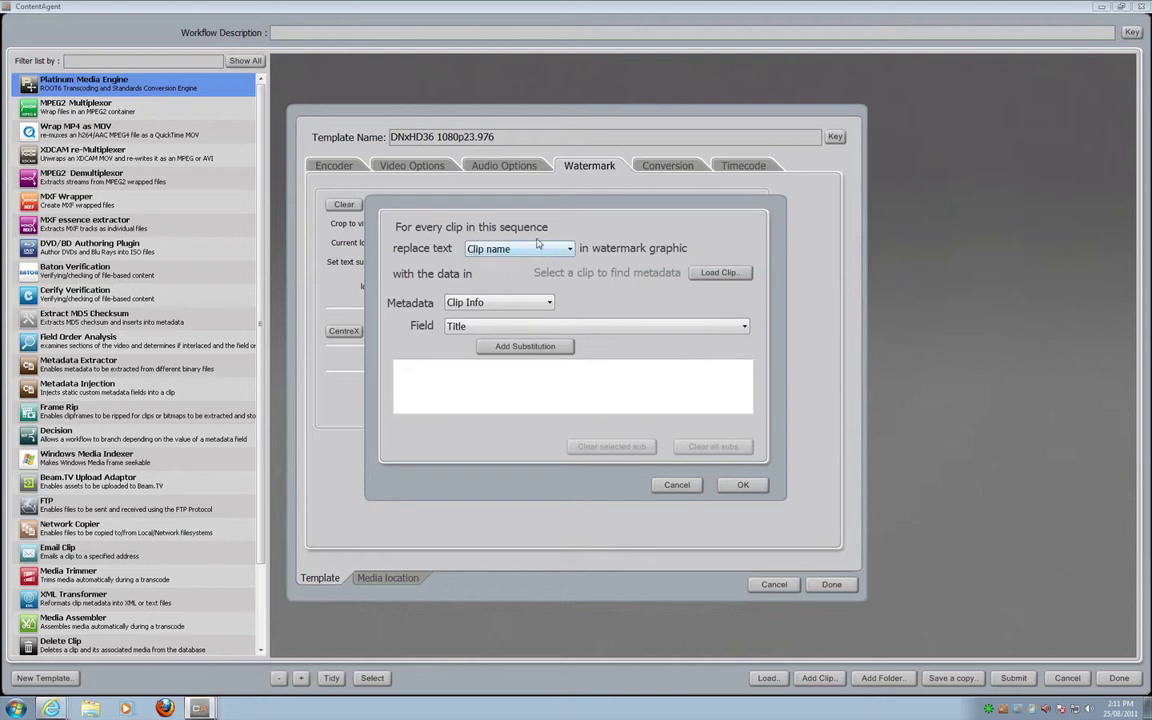
{"action": "left_click", "coordinate": [486, 249]}
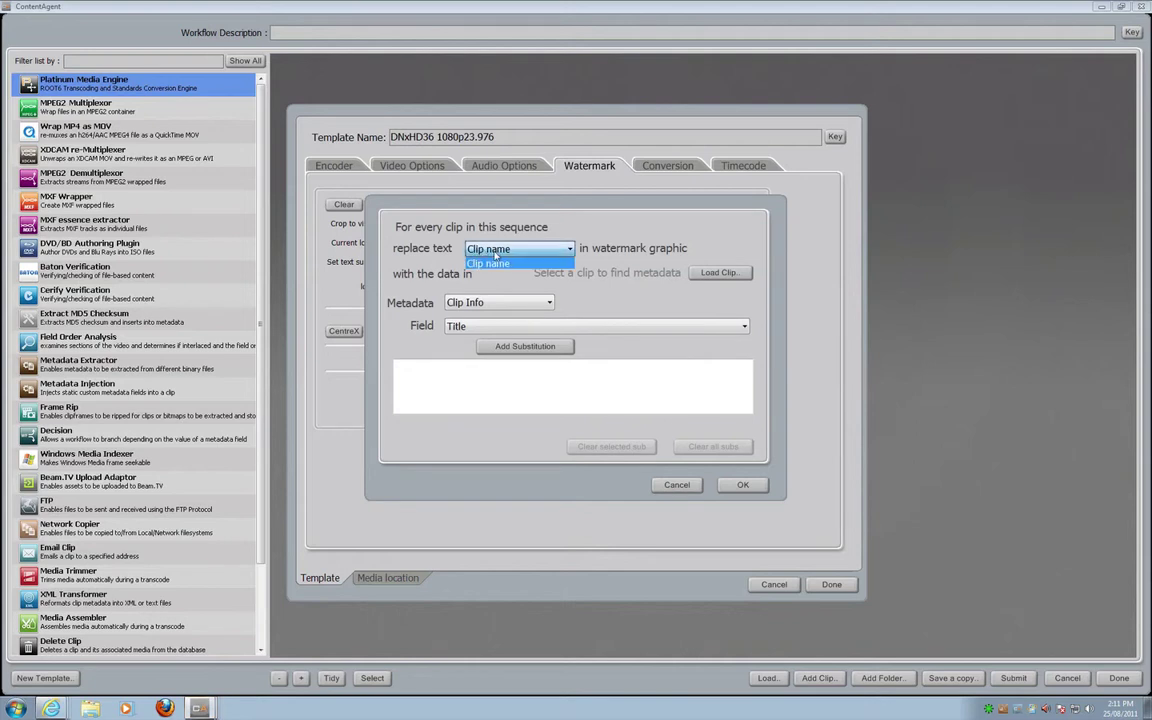
{"action": "left_click", "coordinate": [447, 254]}
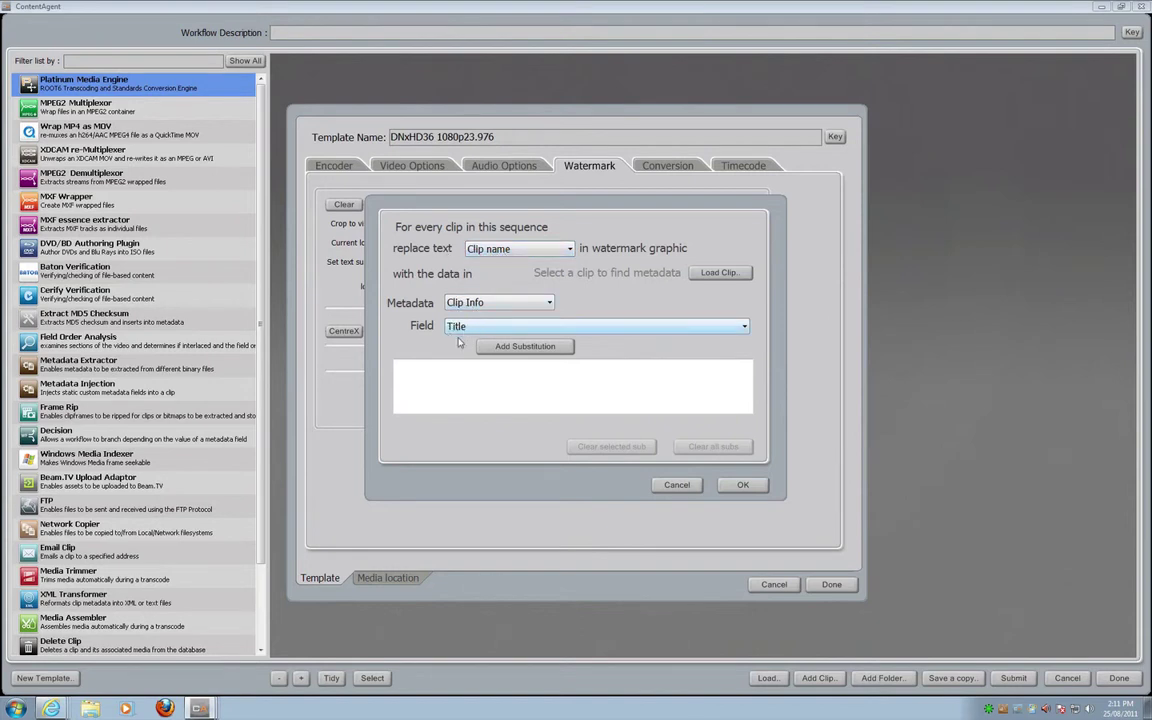
{"action": "left_click", "coordinate": [514, 347]}
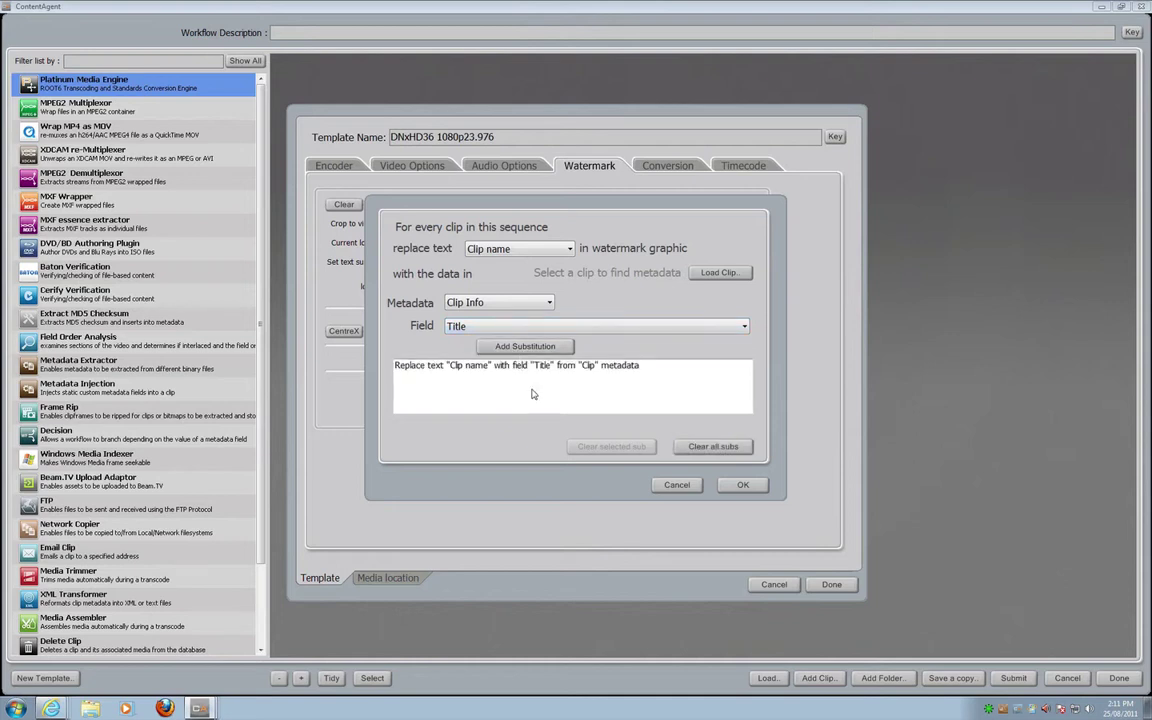
{"action": "left_click", "coordinate": [742, 484]}
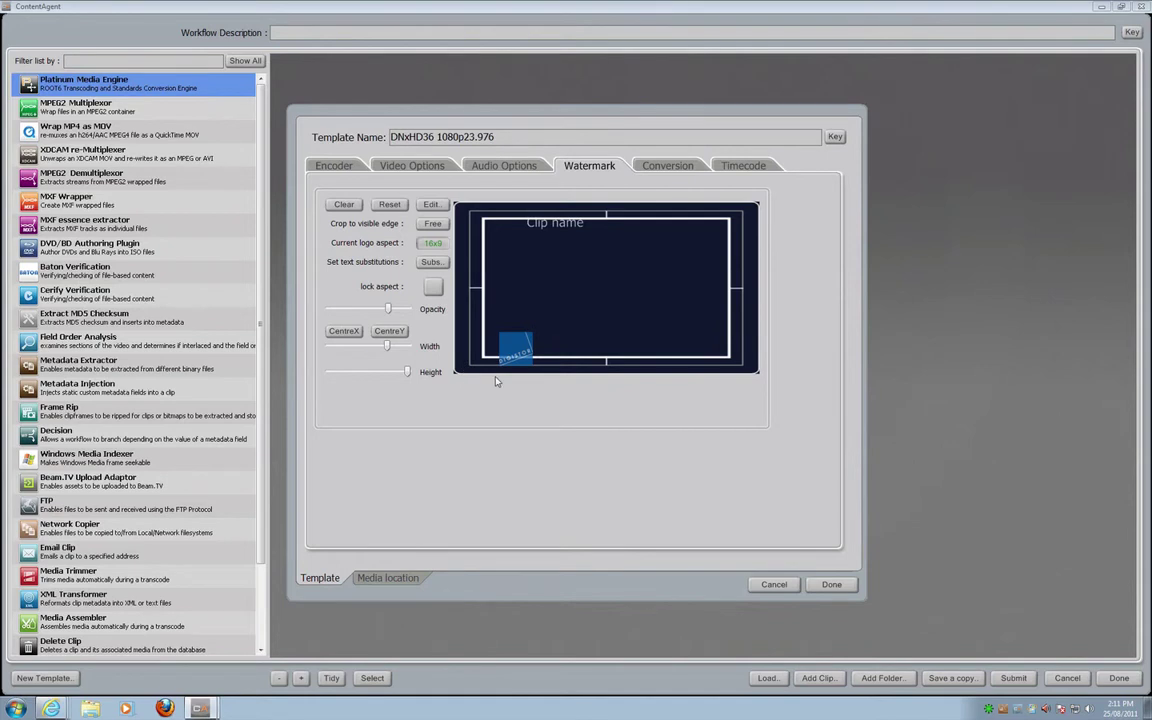
{"action": "left_click", "coordinate": [834, 585]}
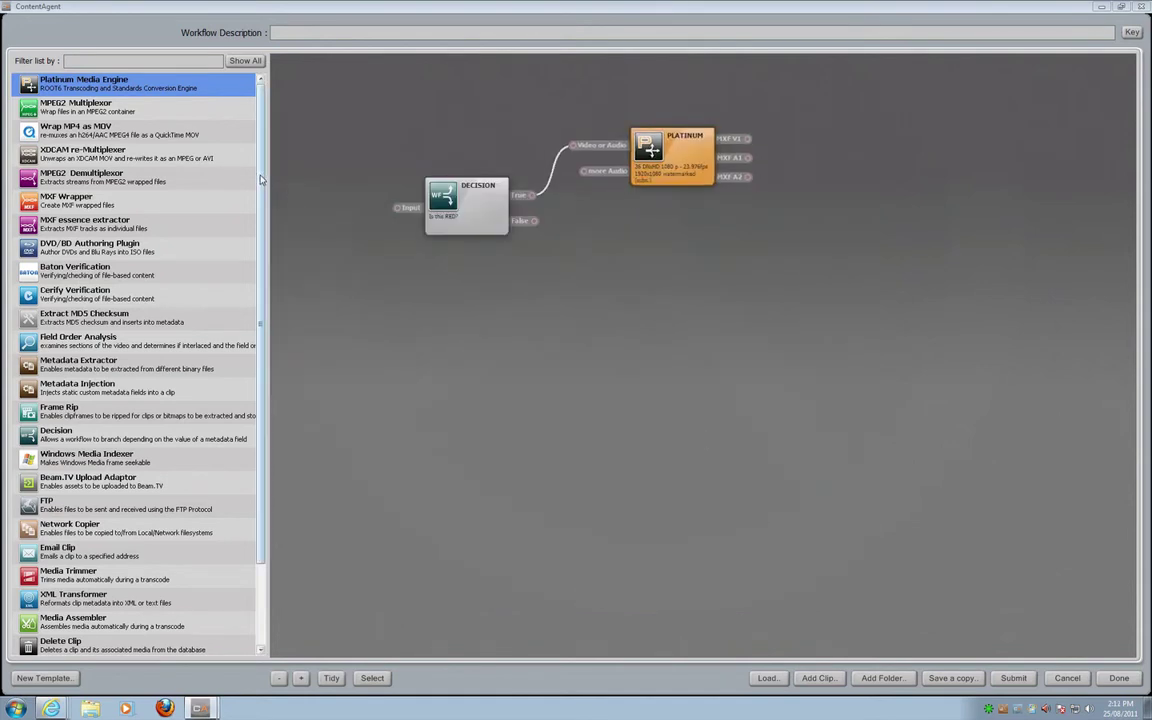
Add a Network Copier with the Copy to ISIS user template at PLATINUM's MXF V1 output.
{"action": "scroll", "coordinate": [245, 258], "scroll_direction": "down", "scroll_amount": 2}
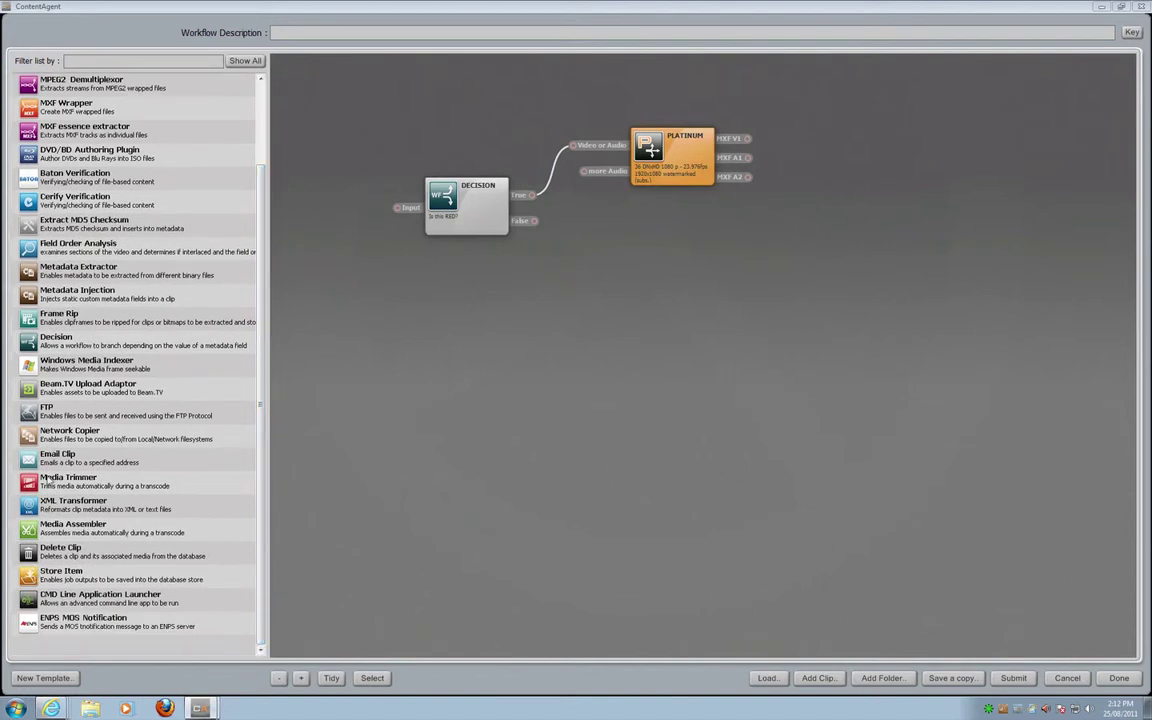
{"action": "left_click_drag", "start_coordinate": [32, 435], "coordinate": [301, 464]}
{"action": "left_click_drag", "start_coordinate": [828, 270], "coordinate": [828, 270]}
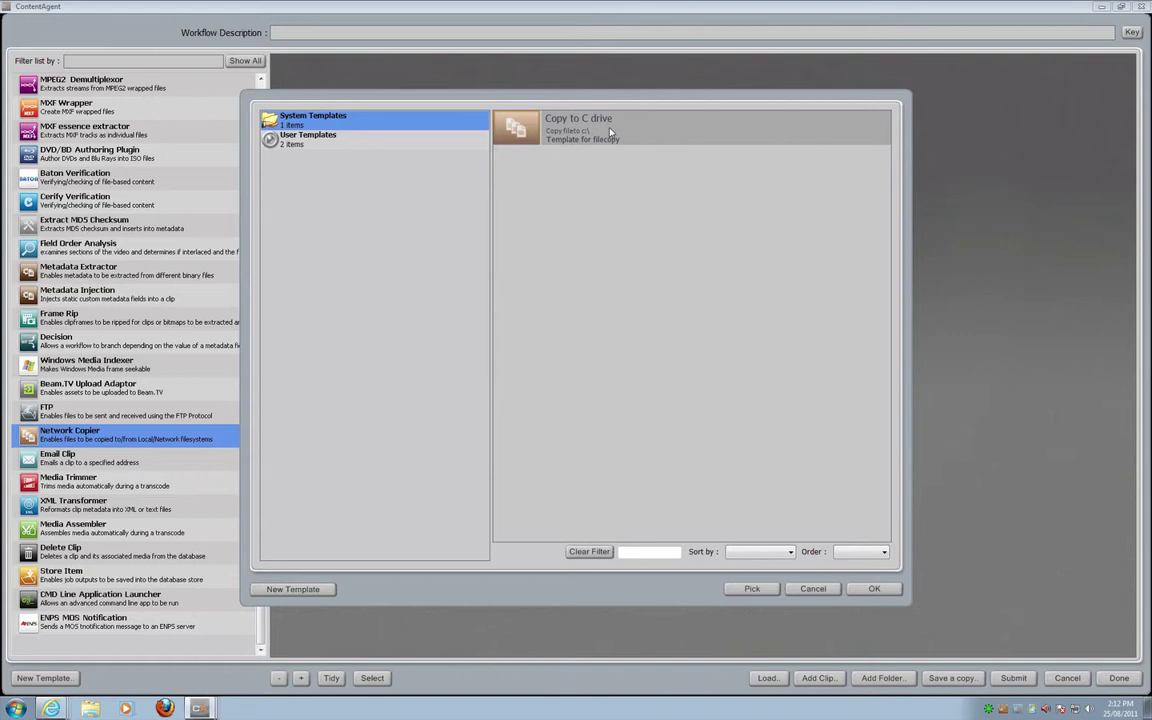
{"action": "left_click", "coordinate": [420, 142]}
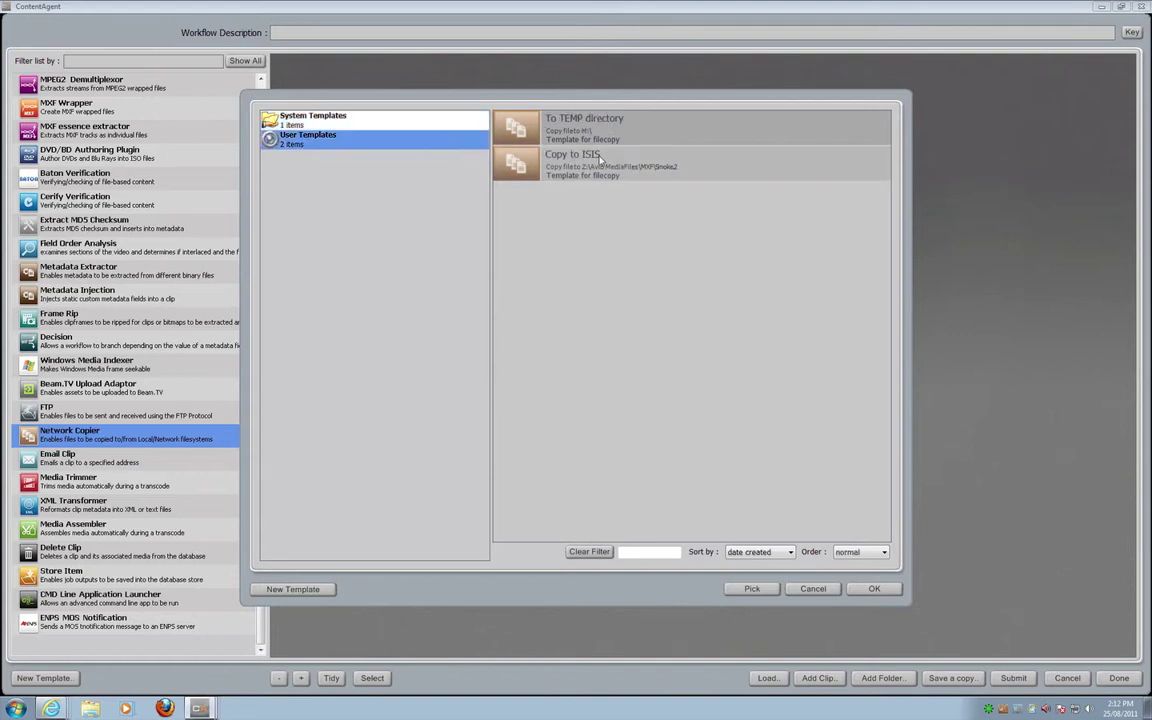
{"action": "left_click", "coordinate": [700, 163]}
{"action": "left_click", "coordinate": [875, 589]}
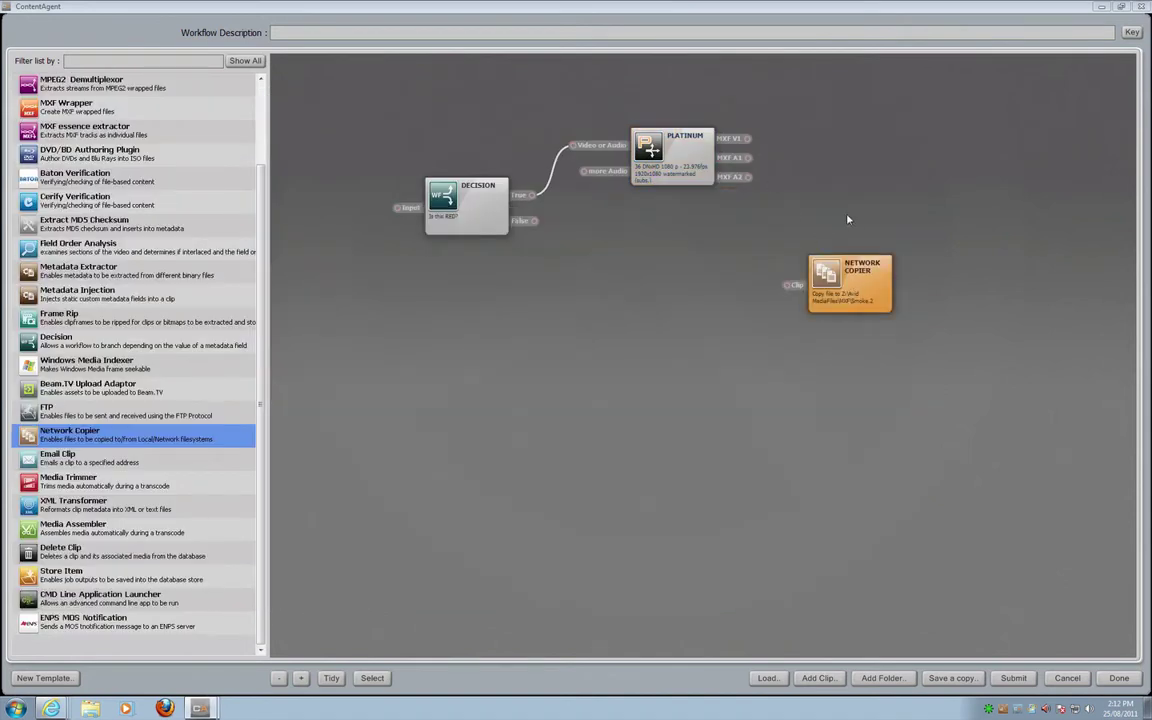
{"action": "left_click_drag", "start_coordinate": [847, 219], "coordinate": [850, 90]}
Duplicate the Copy to ISIS copier twice for PLATINUM's MXF A1 and A2 outputs.
{"action": "key", "text": "ctrl+c"}
{"action": "key", "text": "ctrl+v"}
{"action": "left_click_drag", "start_coordinate": [861, 159], "coordinate": [865, 245]}
{"action": "key", "text": "ctrl+v"}
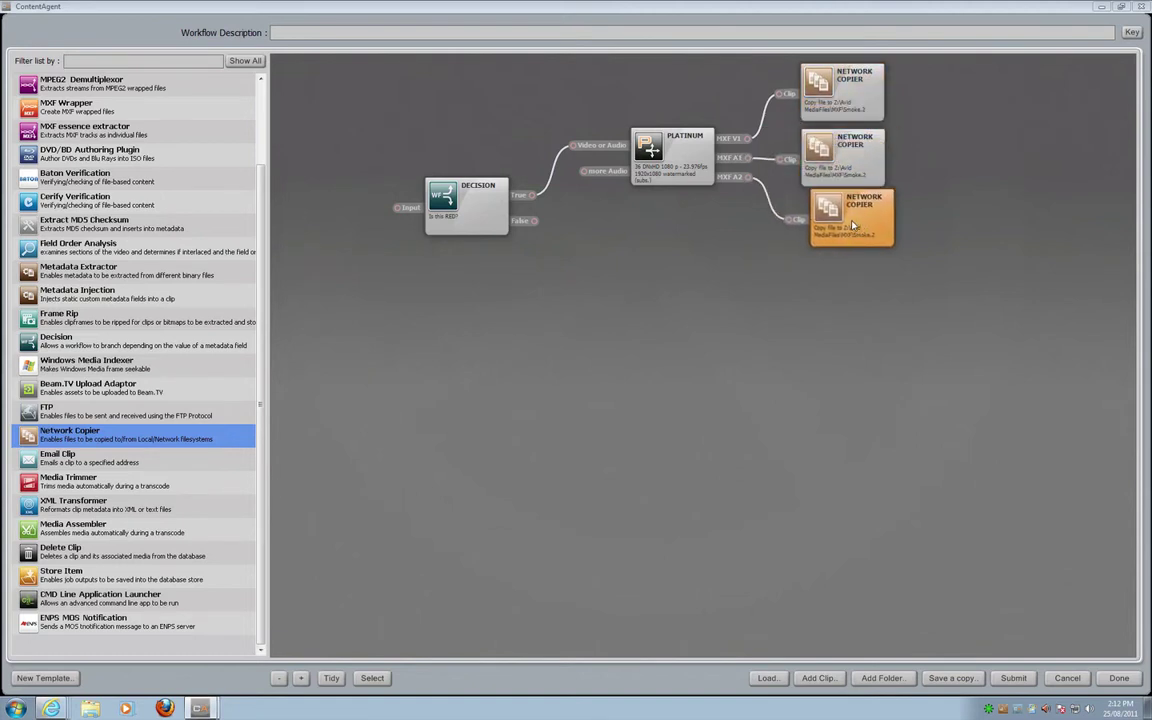
Shift the Is this RED? decision up and left, then drag a new Decision onto the canvas.
{"action": "left_click_drag", "start_coordinate": [495, 225], "coordinate": [466, 265]}
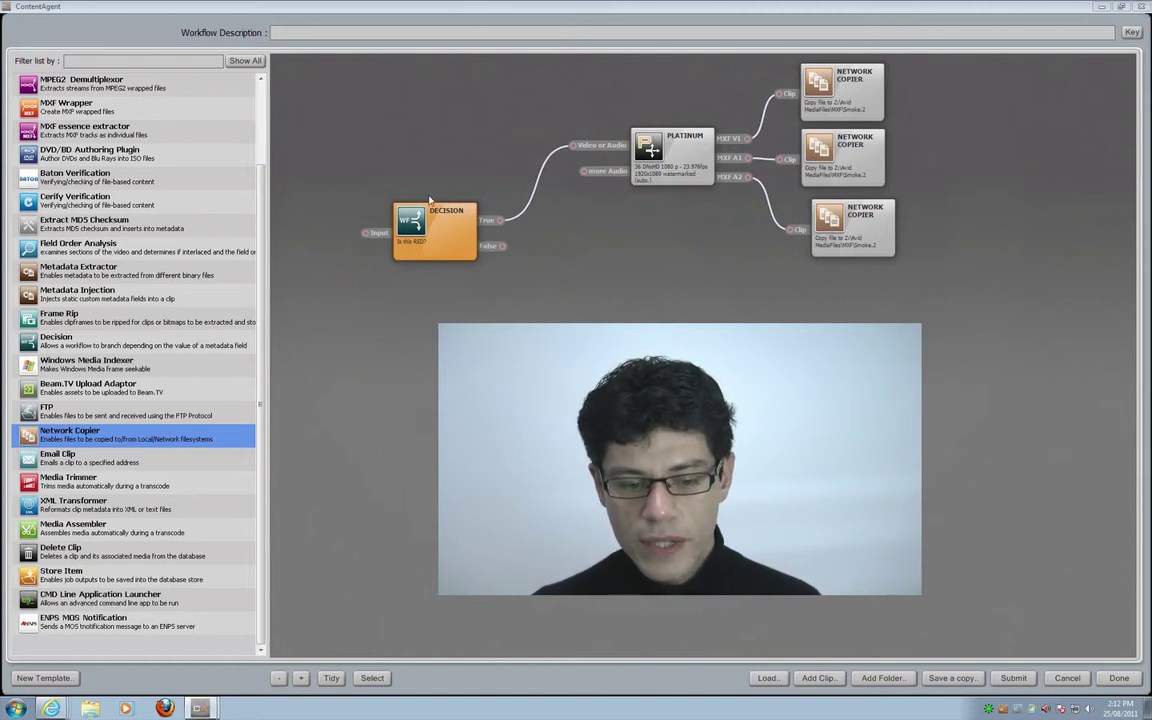
{"action": "left_click_drag", "start_coordinate": [441, 232], "coordinate": [413, 213]}
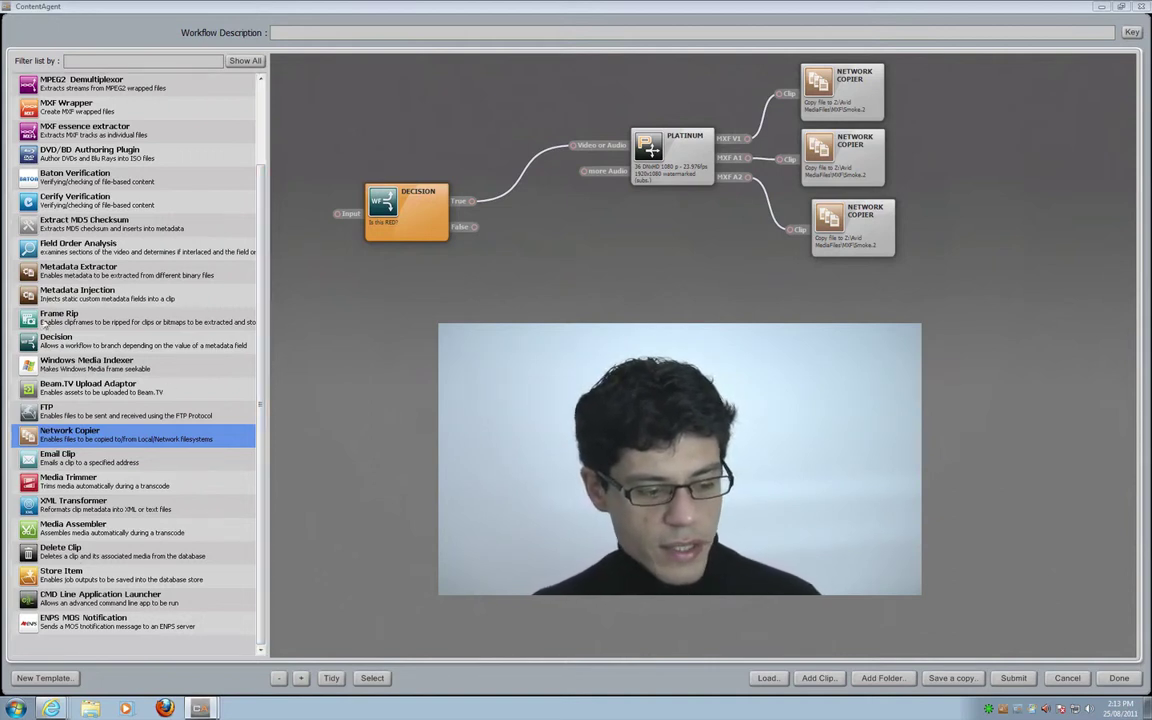
{"action": "left_click_drag", "start_coordinate": [37, 340], "coordinate": [522, 337]}
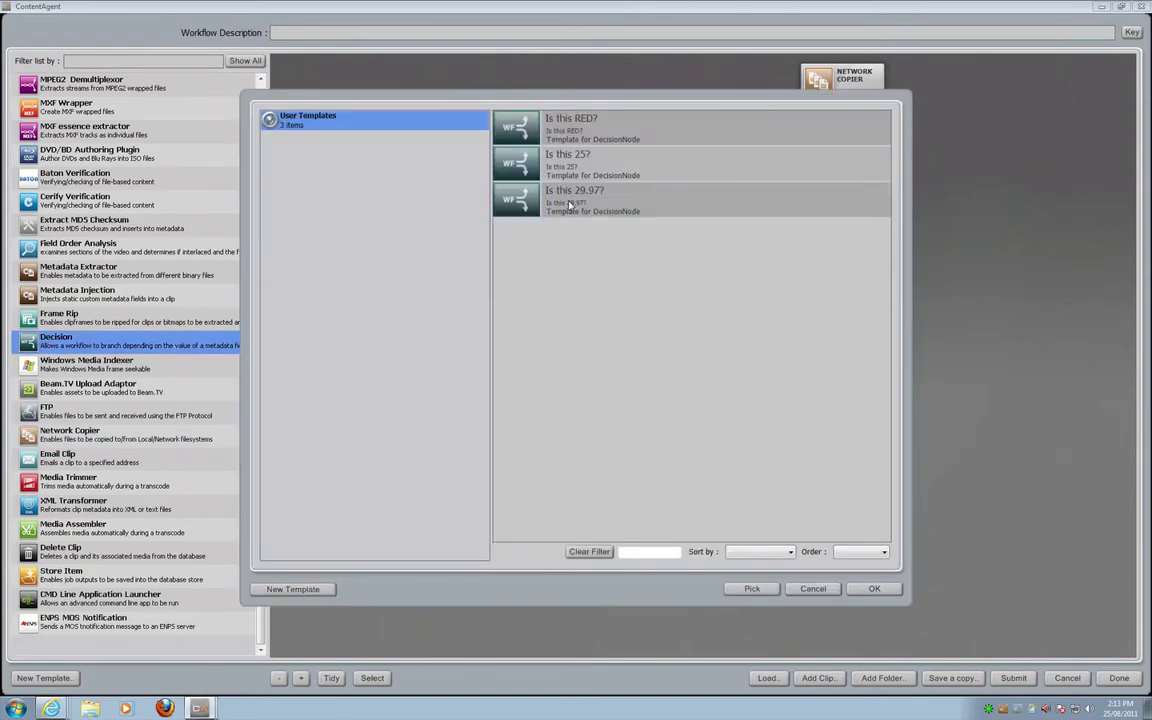
Place an Is this 29.97? Decision node and feed it from Is this RED?'s False output.
{"action": "left_click", "coordinate": [568, 208]}
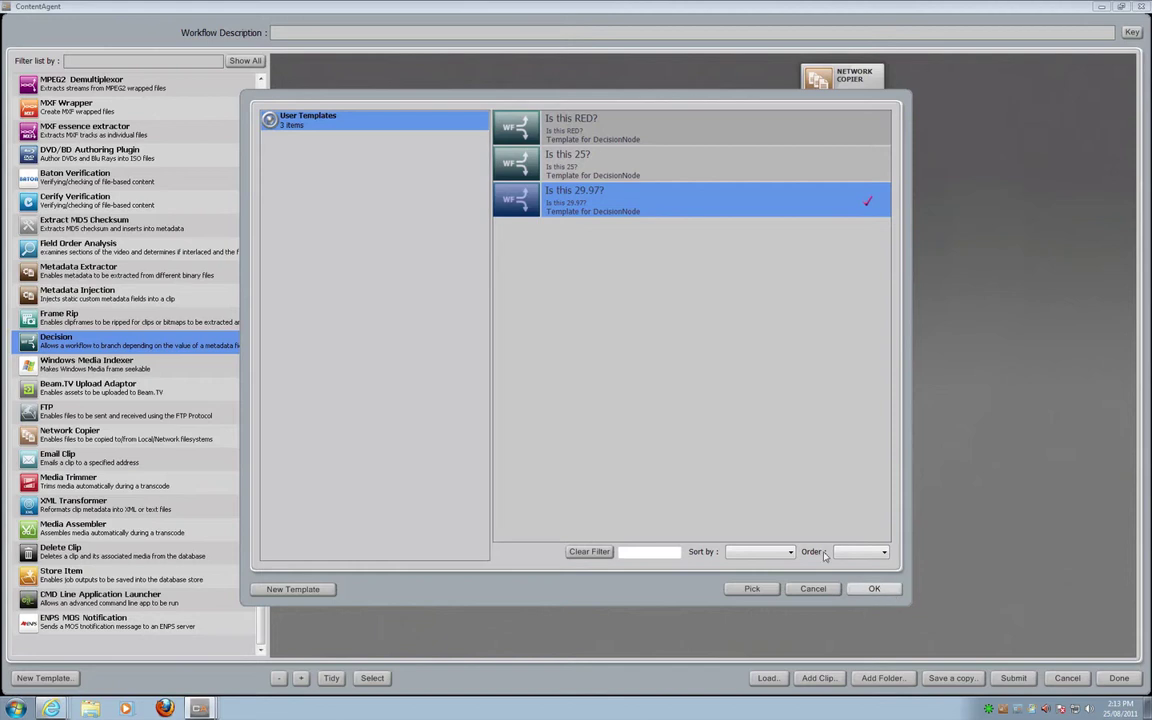
{"action": "left_click", "coordinate": [752, 588]}
{"action": "left_click_drag", "start_coordinate": [566, 321], "coordinate": [594, 264]}
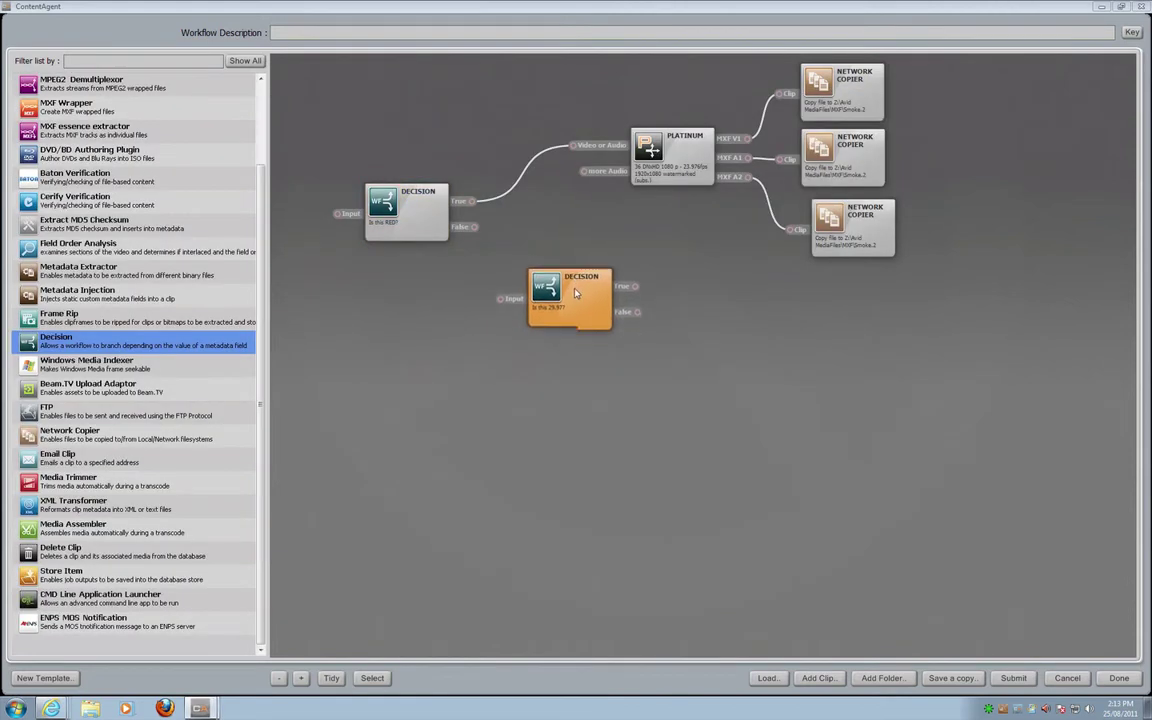
{"action": "left_click_drag", "start_coordinate": [495, 293], "coordinate": [500, 297]}
{"action": "left_click", "coordinate": [566, 314]}
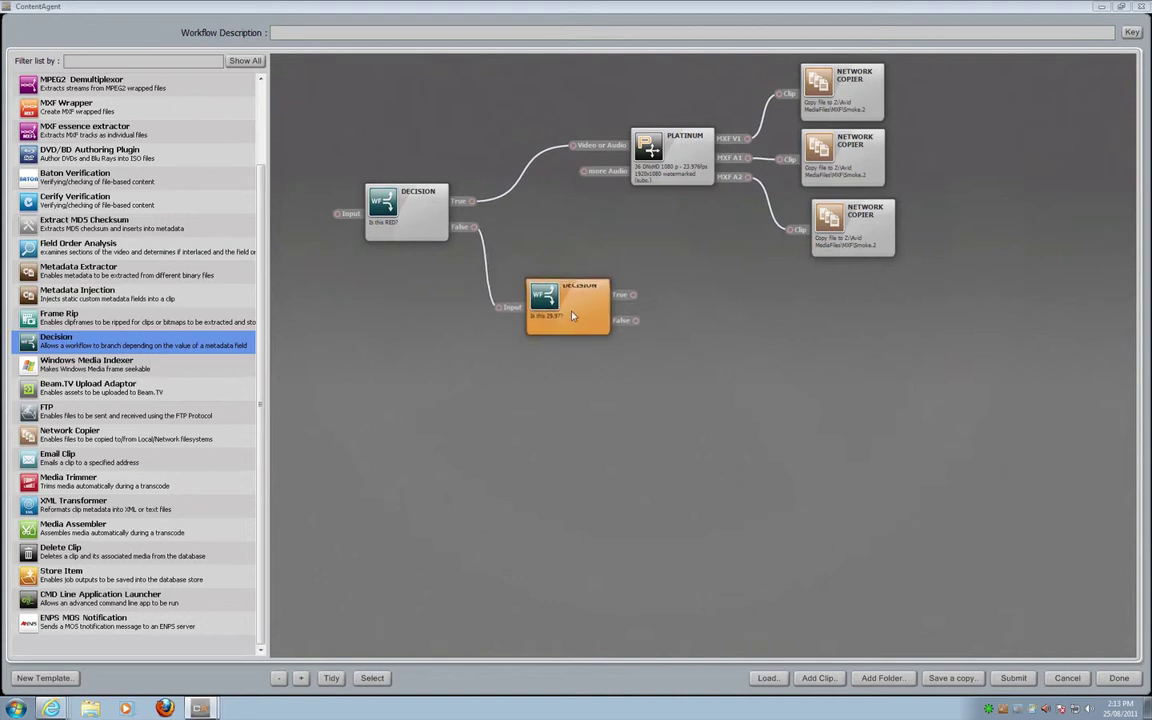
{"action": "left_click_drag", "start_coordinate": [566, 314], "coordinate": [547, 337]}
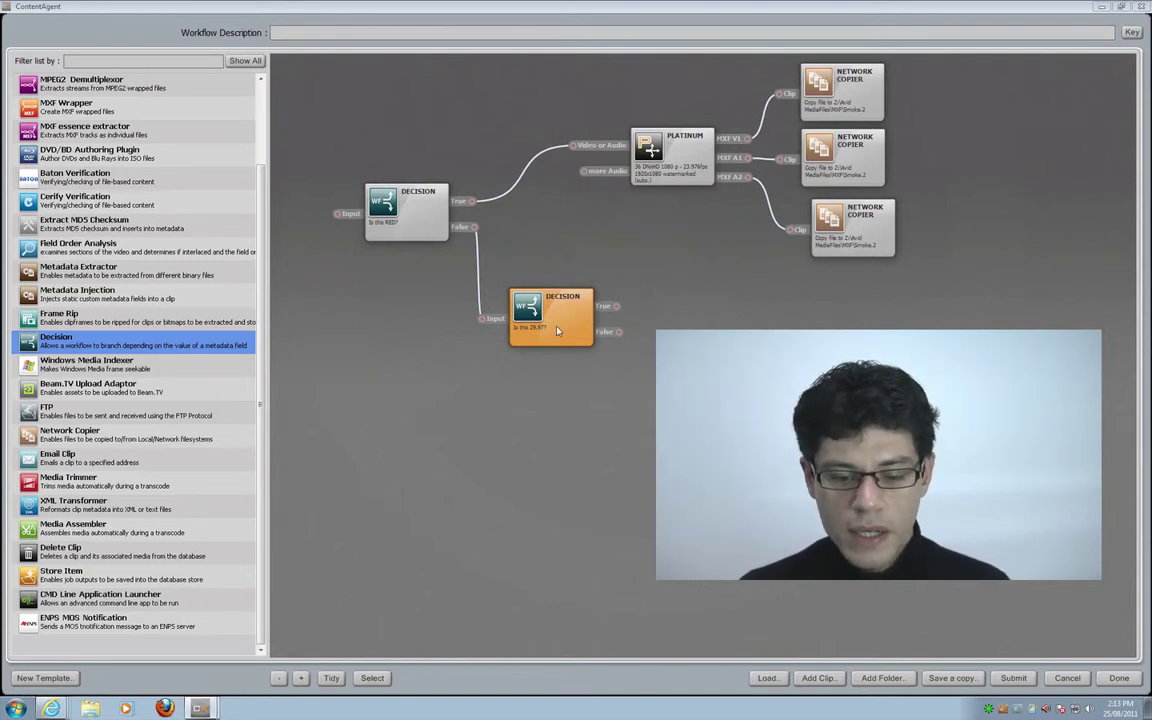
{"action": "left_click_drag", "start_coordinate": [547, 332], "coordinate": [548, 336]}
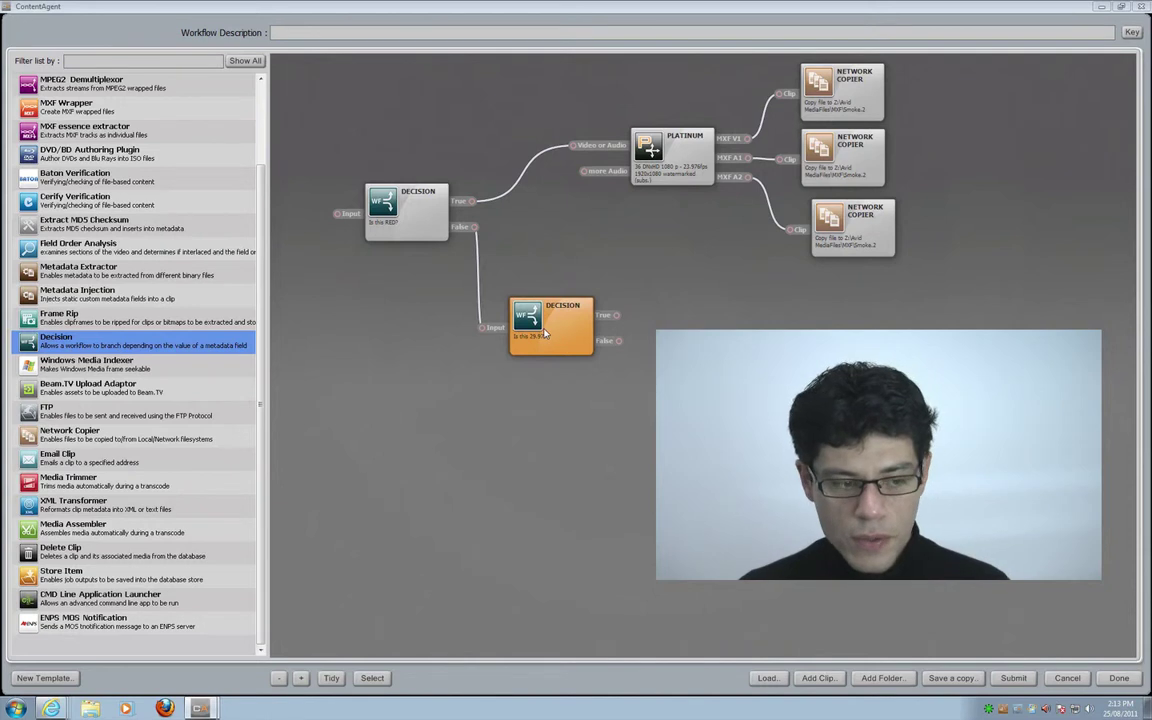
{"action": "scroll", "coordinate": [165, 90], "scroll_direction": "up", "scroll_amount": 2}
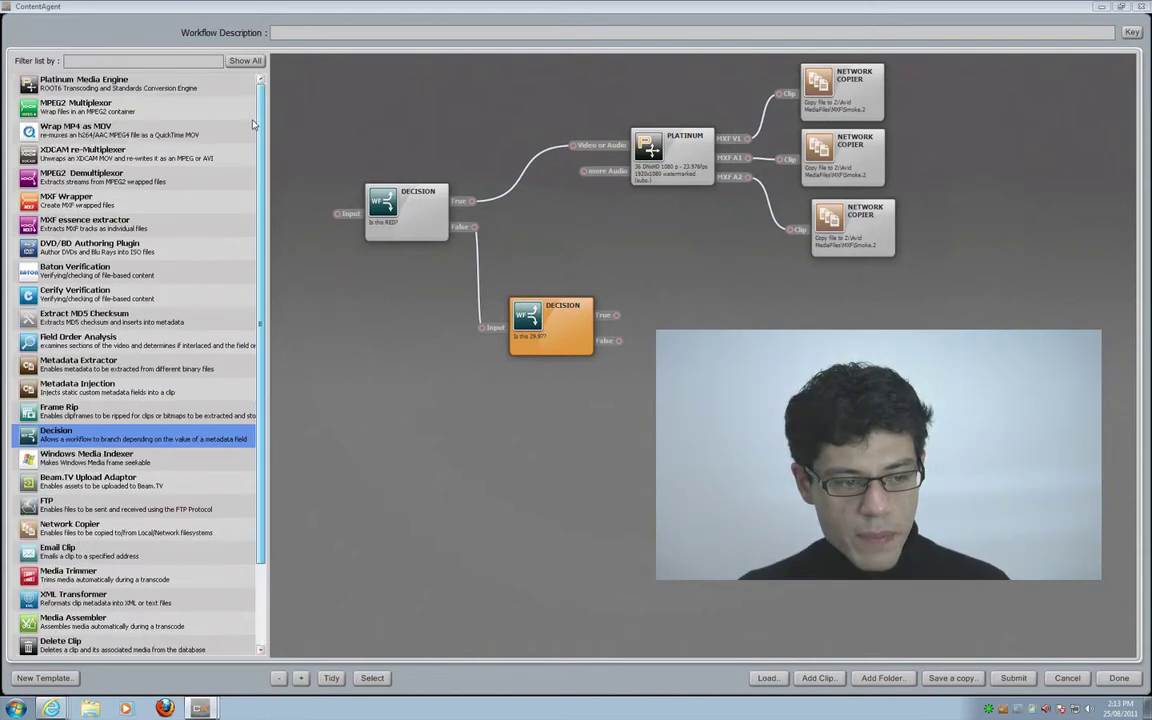
Drop in a Platinum Media Engine and select Digistor_Platinum_Templates' 29.97p > DNxHD36, 23.97p template.
{"action": "left_click_drag", "start_coordinate": [143, 78], "coordinate": [504, 166]}
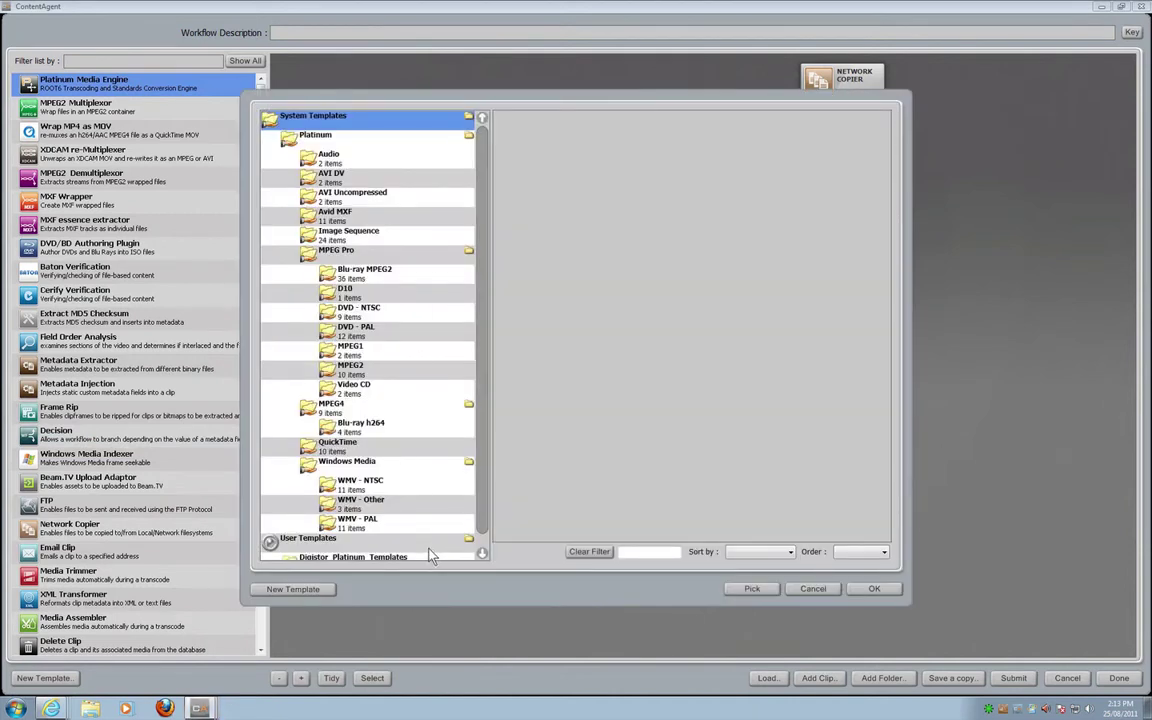
{"action": "left_click", "coordinate": [434, 558]}
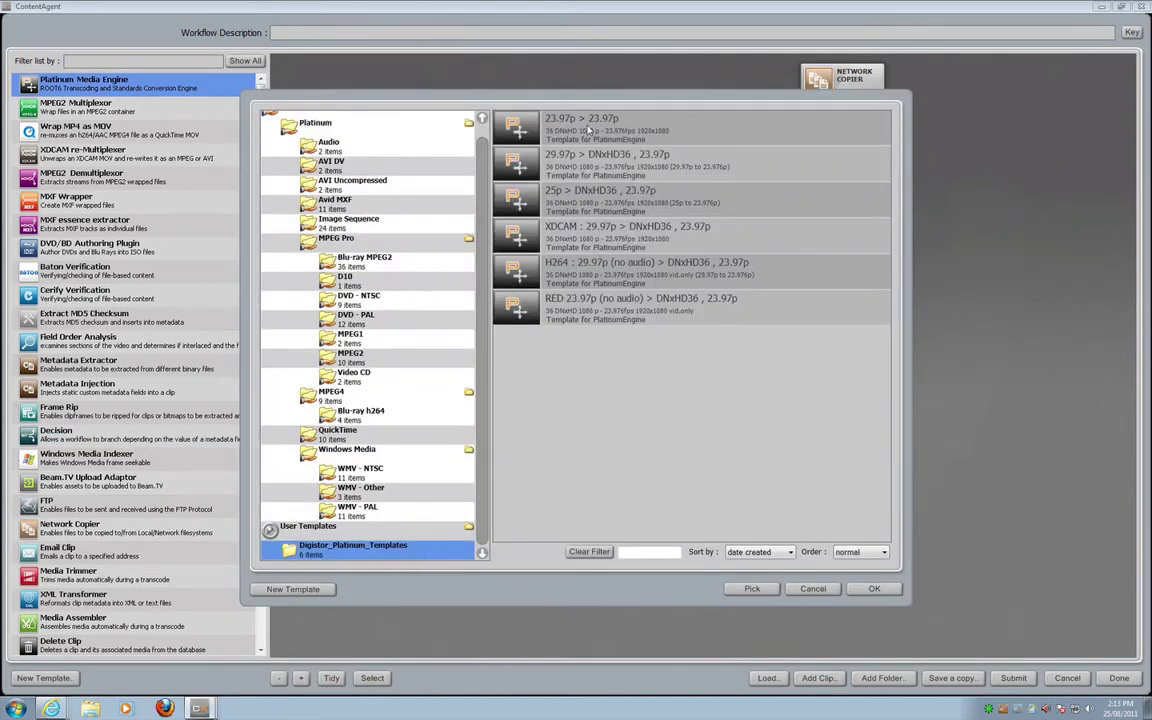
{"action": "left_click", "coordinate": [593, 163]}
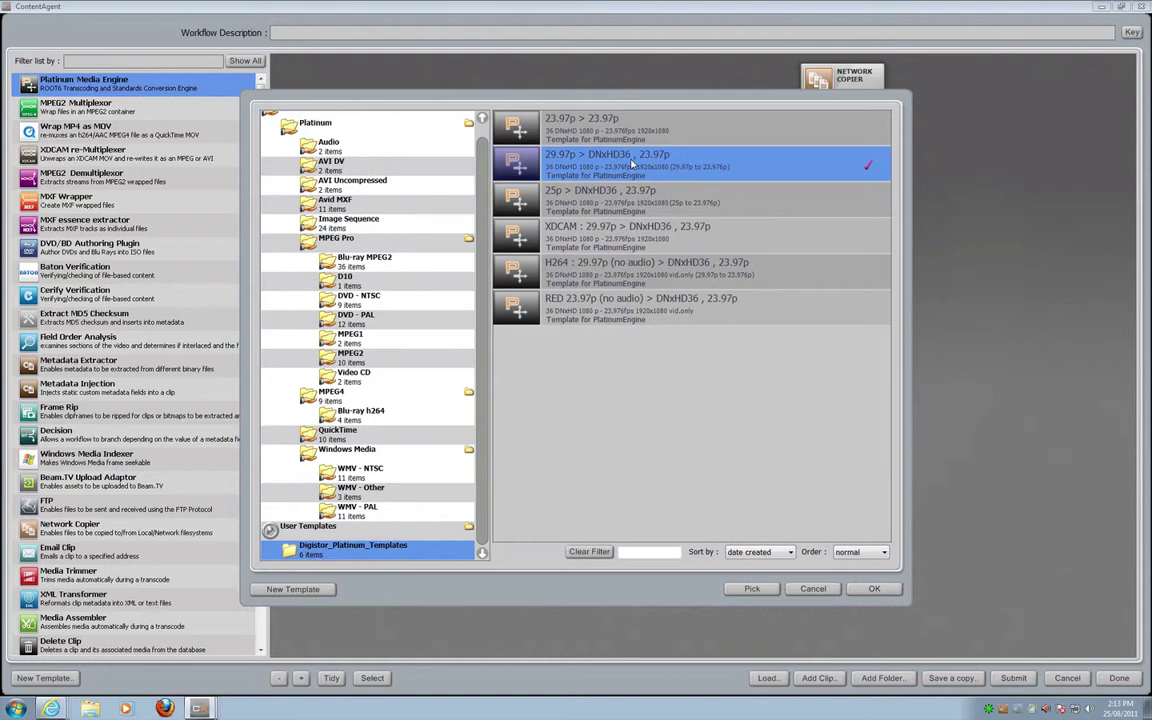
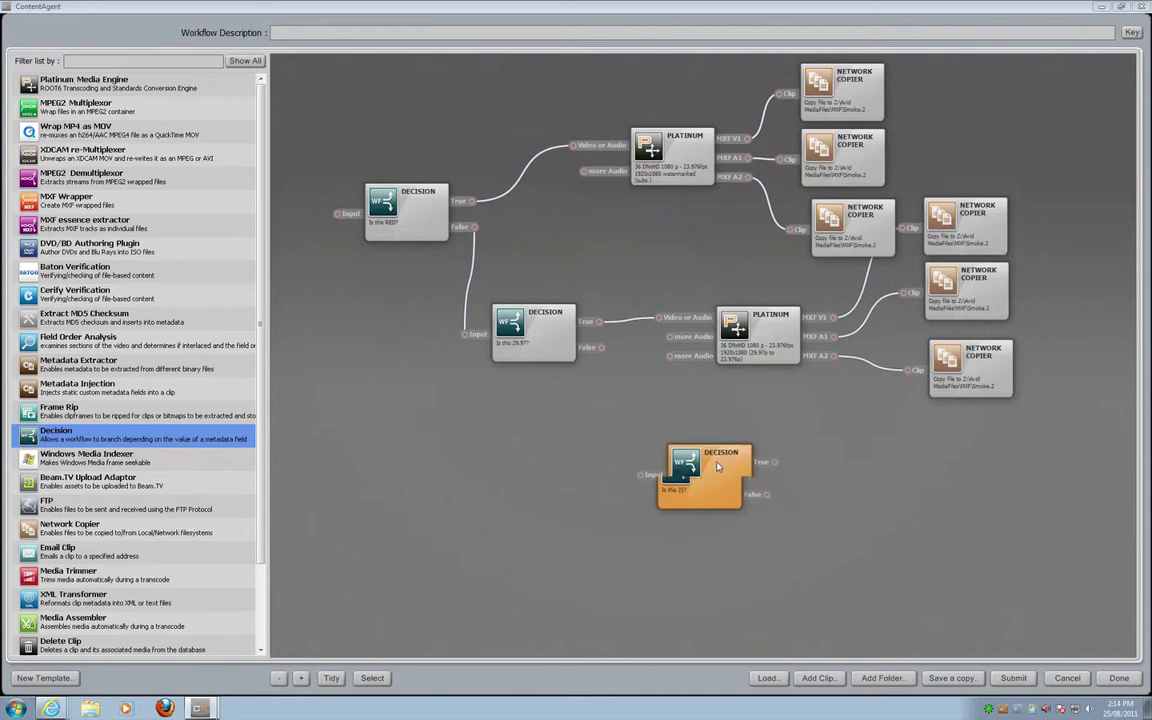
Wire the 29.97 decision's False output into 'Is this 25?', position it, and add a Platinum Media Engine node.
{"action": "left_click_drag", "start_coordinate": [601, 347], "coordinate": [640, 474]}
{"action": "left_click_drag", "start_coordinate": [710, 492], "coordinate": [651, 498]}
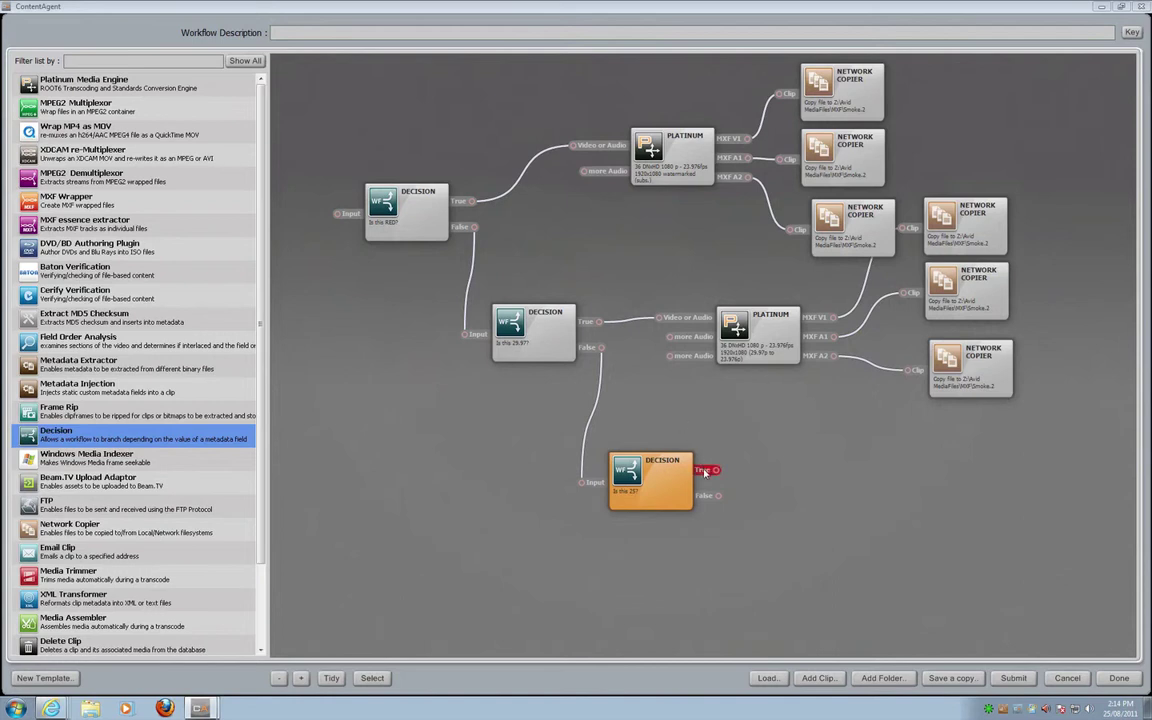
{"action": "left_click_drag", "start_coordinate": [700, 467], "coordinate": [692, 470]}
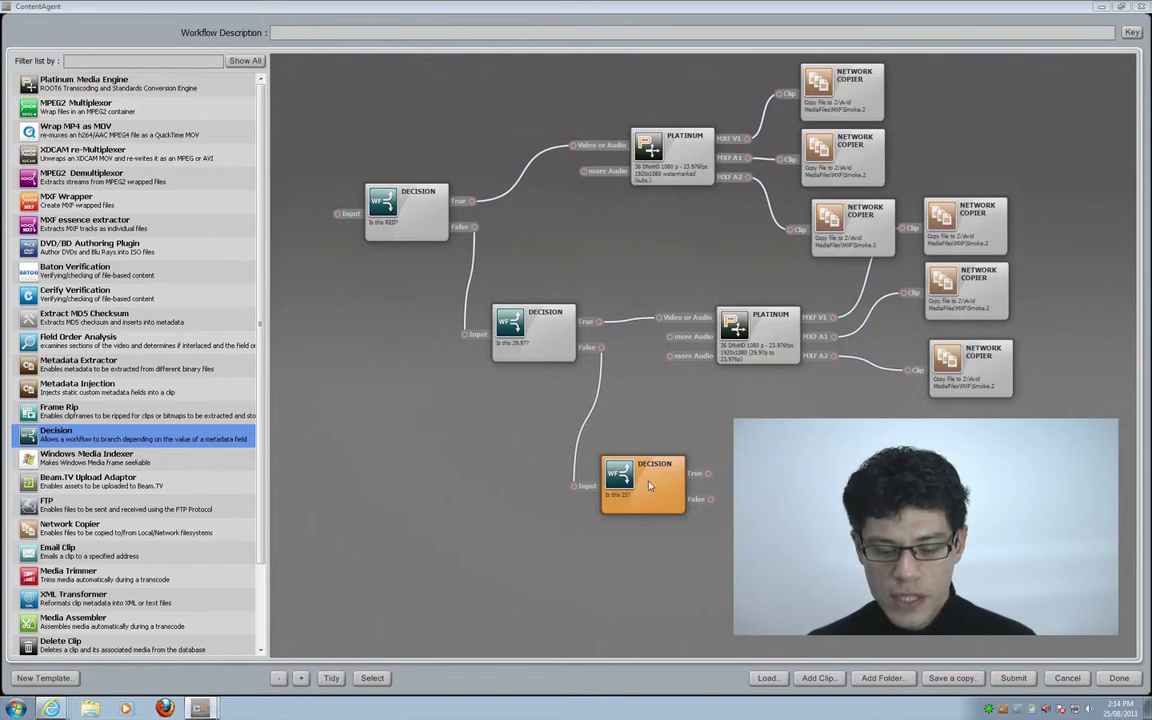
{"action": "left_click_drag", "start_coordinate": [648, 485], "coordinate": [644, 490]}
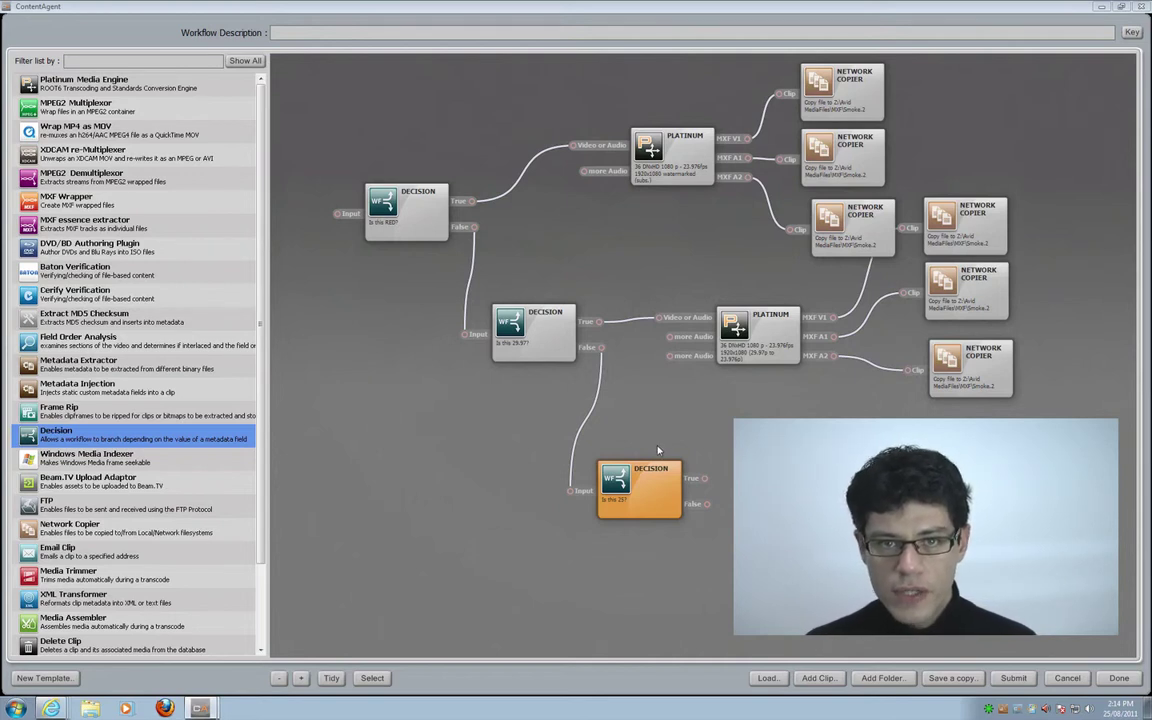
{"action": "left_click_drag", "start_coordinate": [84, 82], "coordinate": [381, 142]}
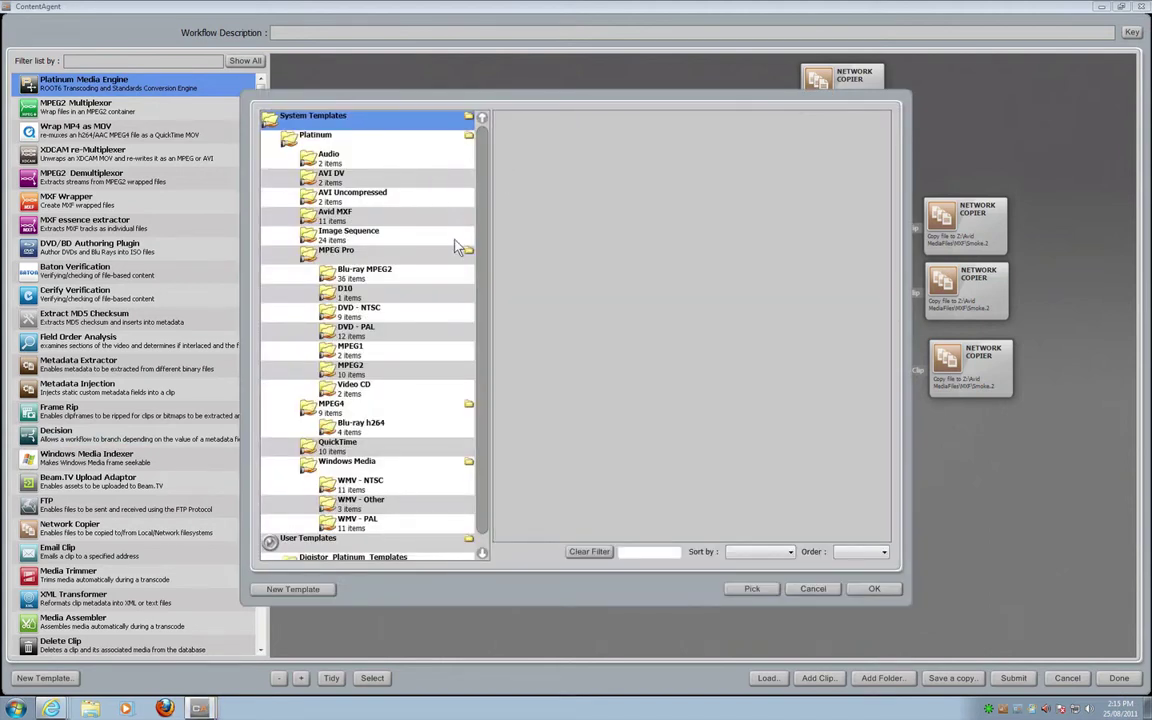
Add a Platinum node using the Digistor '25p > DNxHD36 , 23.97p' template right of the bottom decision.
{"action": "left_click", "coordinate": [392, 553]}
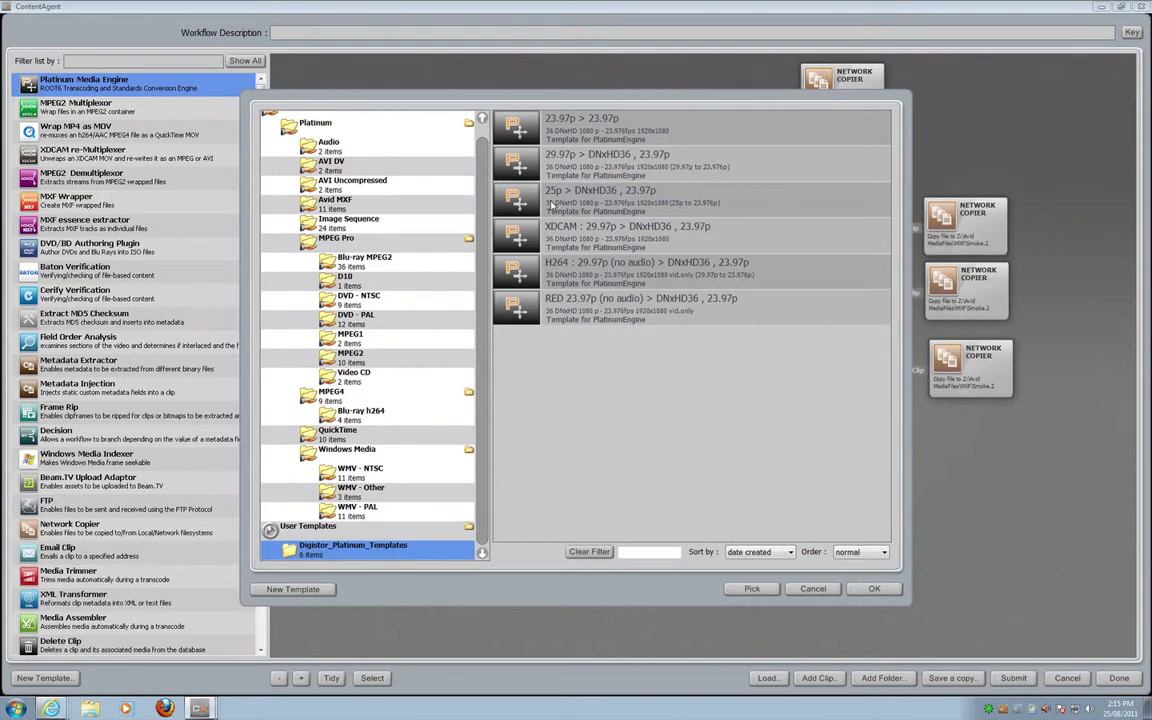
{"action": "left_click", "coordinate": [620, 196]}
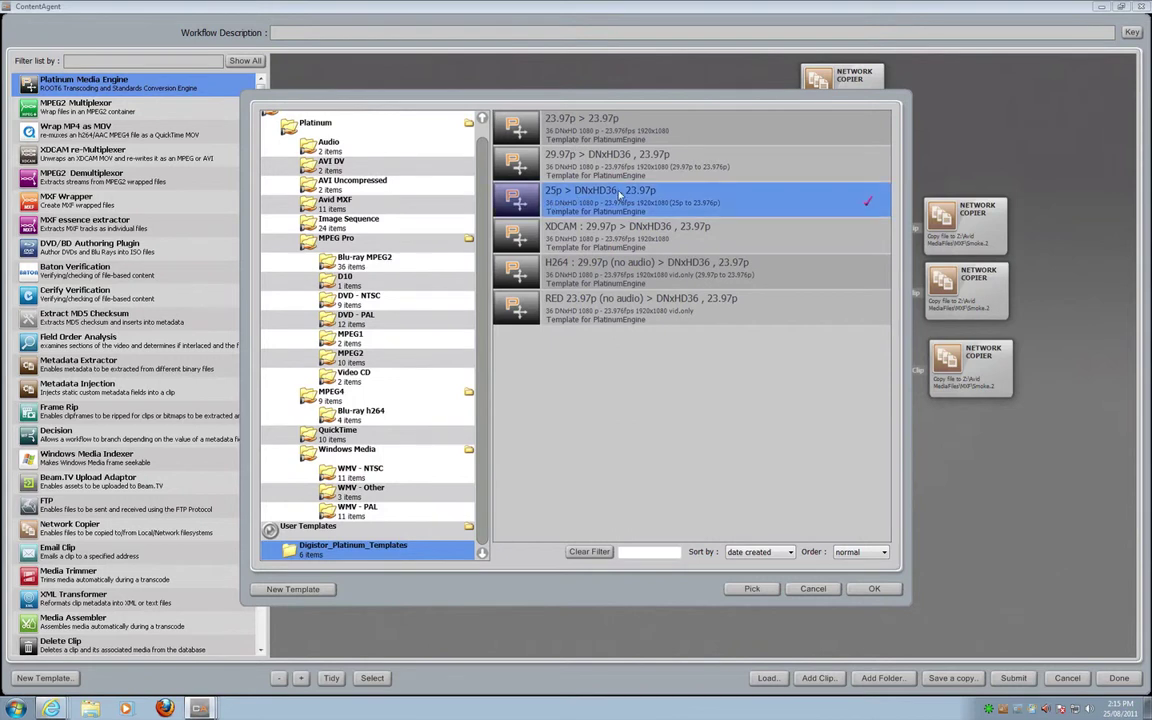
{"action": "left_click", "coordinate": [874, 588]}
{"action": "left_click_drag", "start_coordinate": [391, 168], "coordinate": [850, 486]}
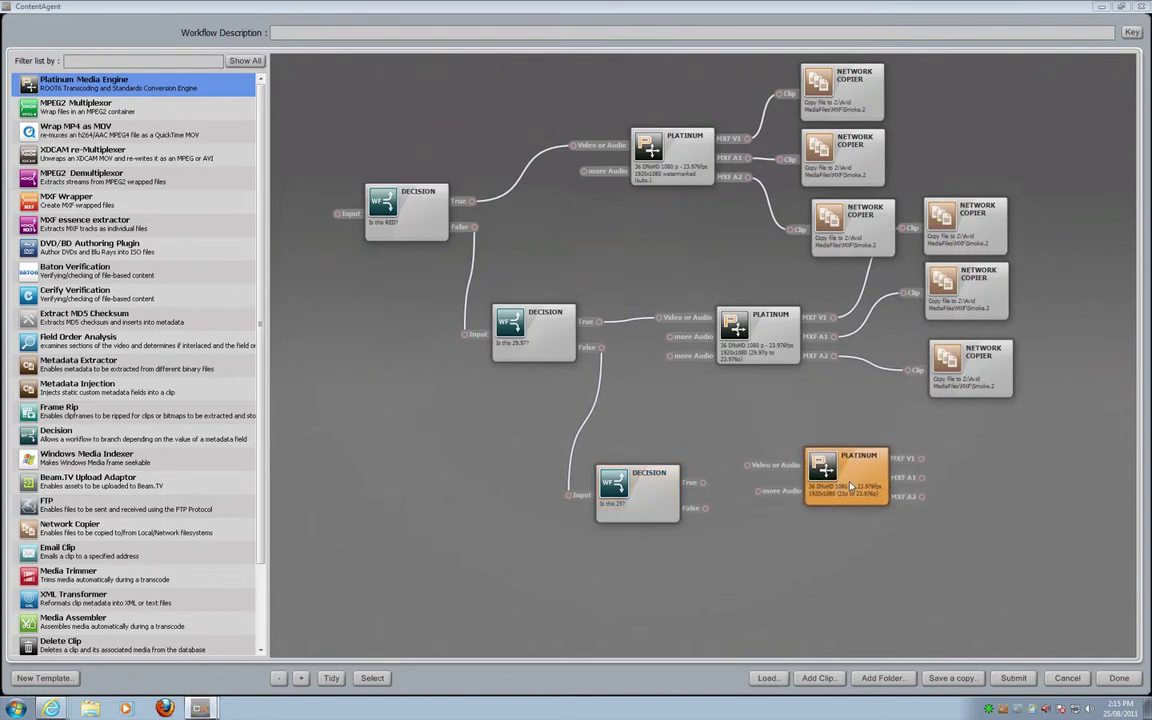
Review the new Platinum node's template frame rate conversion settings, then close them.
{"action": "right_click", "coordinate": [850, 478]}
{"action": "left_click", "coordinate": [905, 480]}
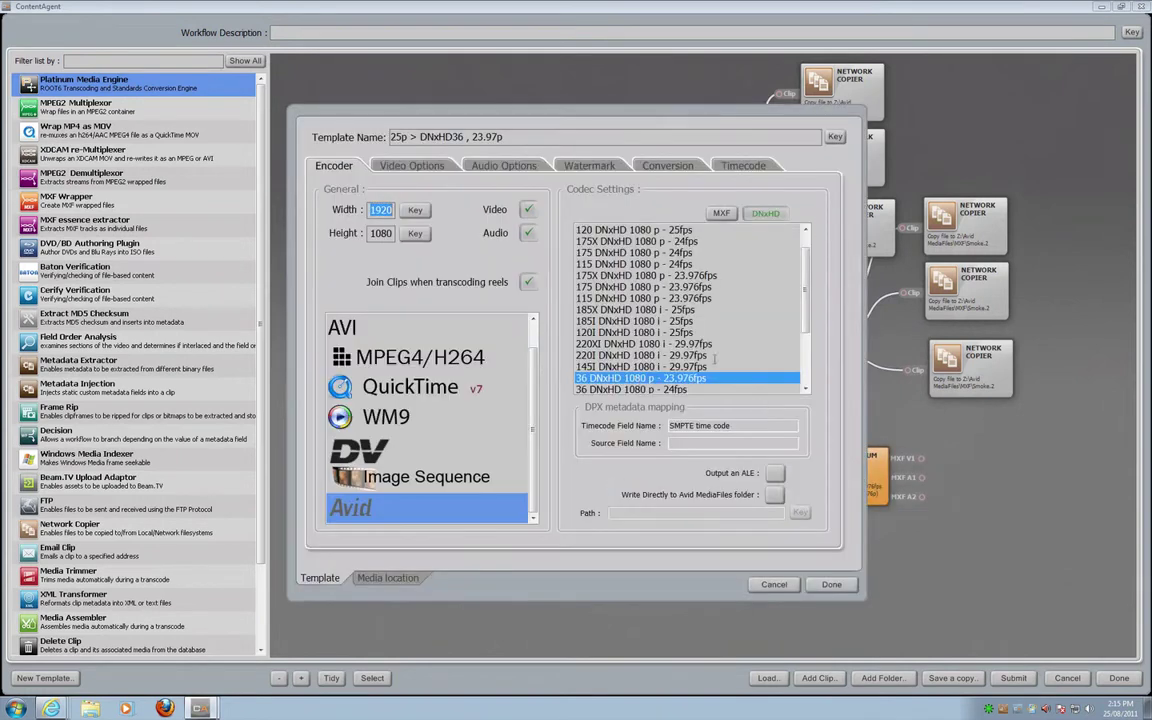
{"action": "left_click", "coordinate": [662, 166]}
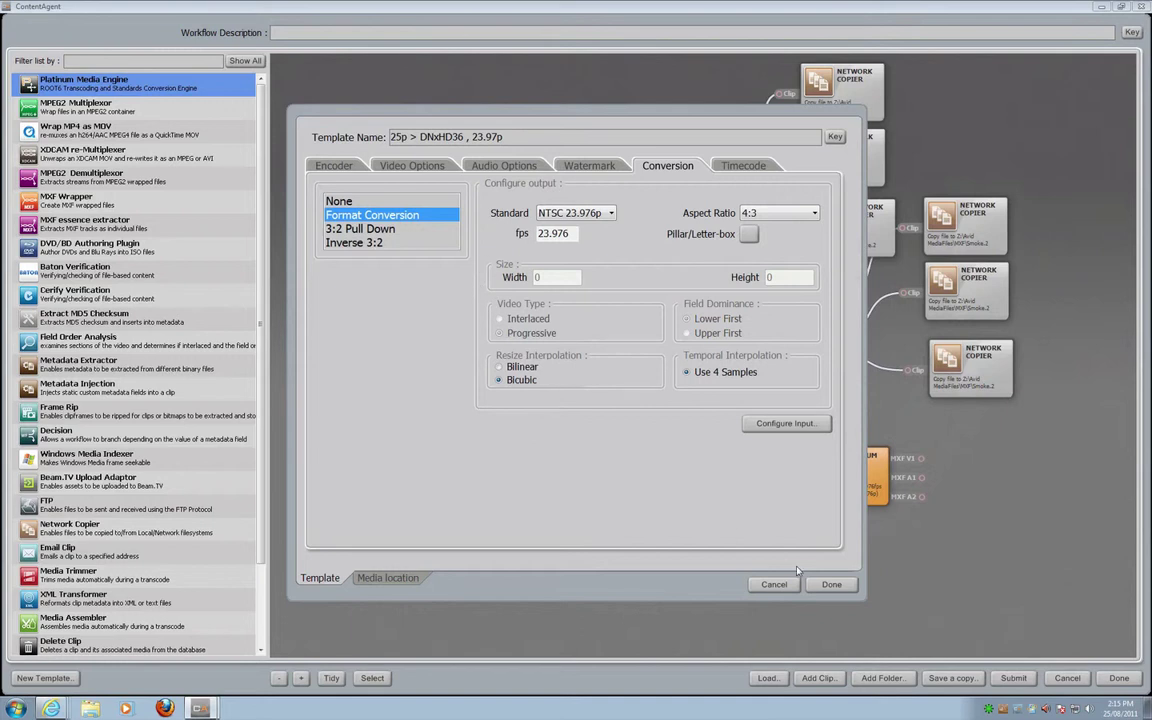
{"action": "left_click", "coordinate": [831, 584]}
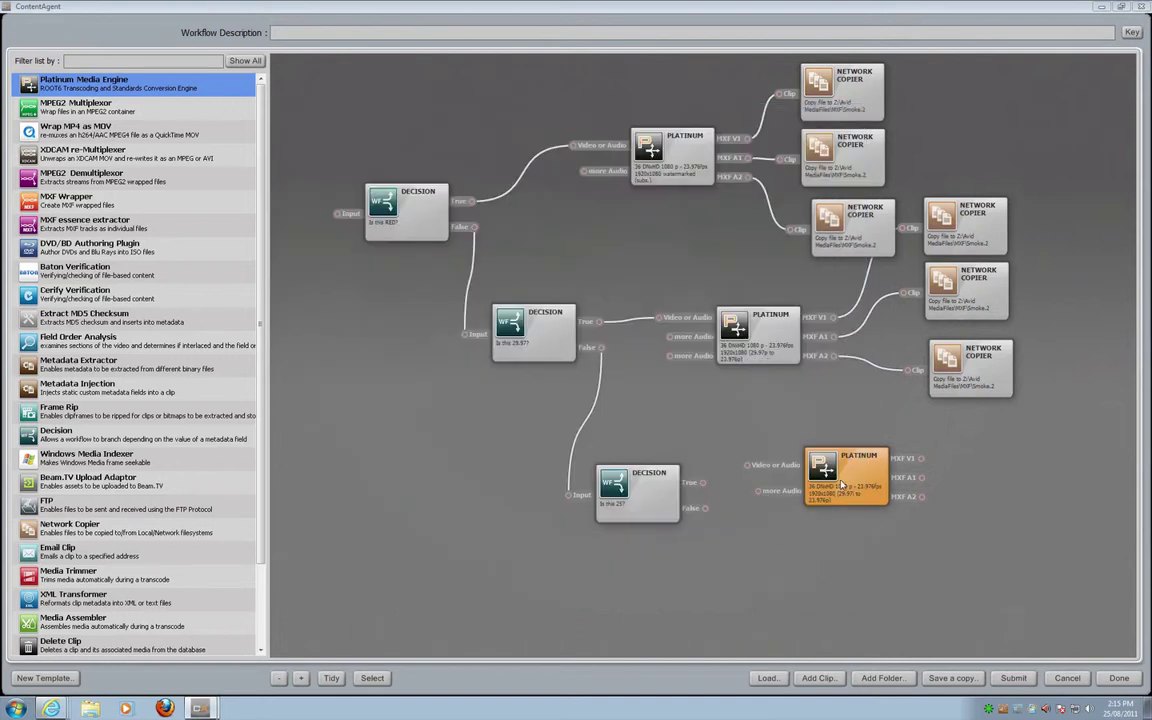
Tidy the graph by nudging the Platinum nodes and the 'Is this 25?' decision, then pan the view.
{"action": "left_click_drag", "start_coordinate": [841, 485], "coordinate": [836, 488]}
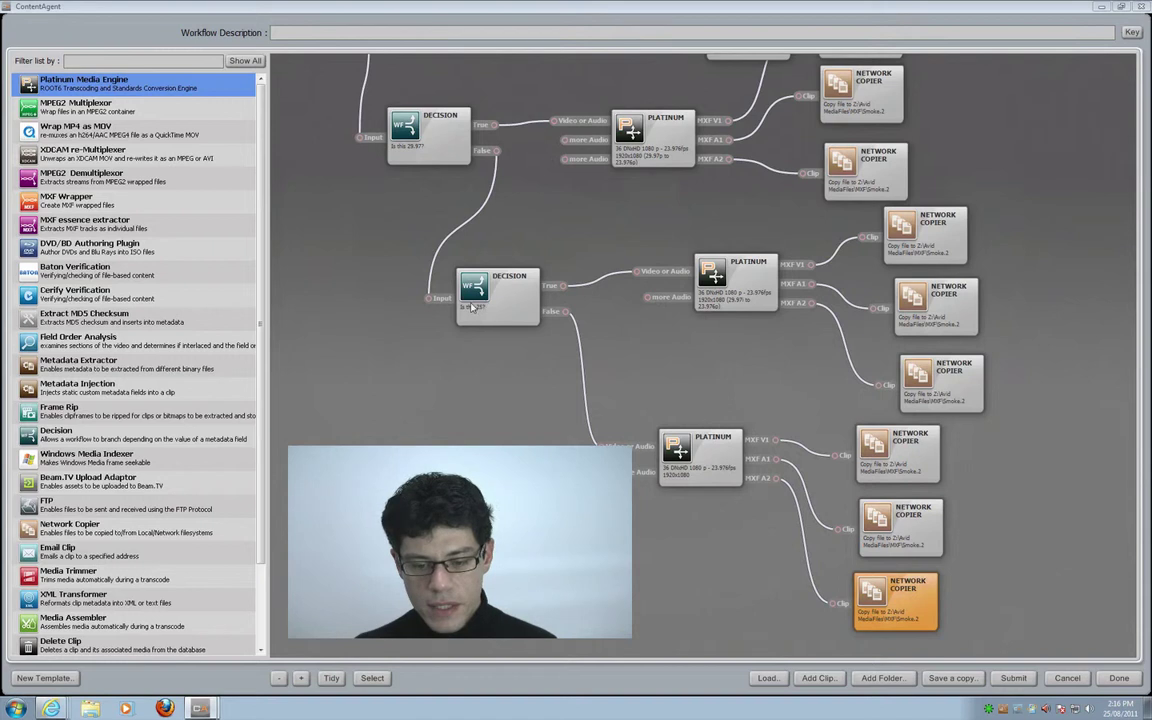
{"action": "left_click_drag", "start_coordinate": [472, 307], "coordinate": [456, 309]}
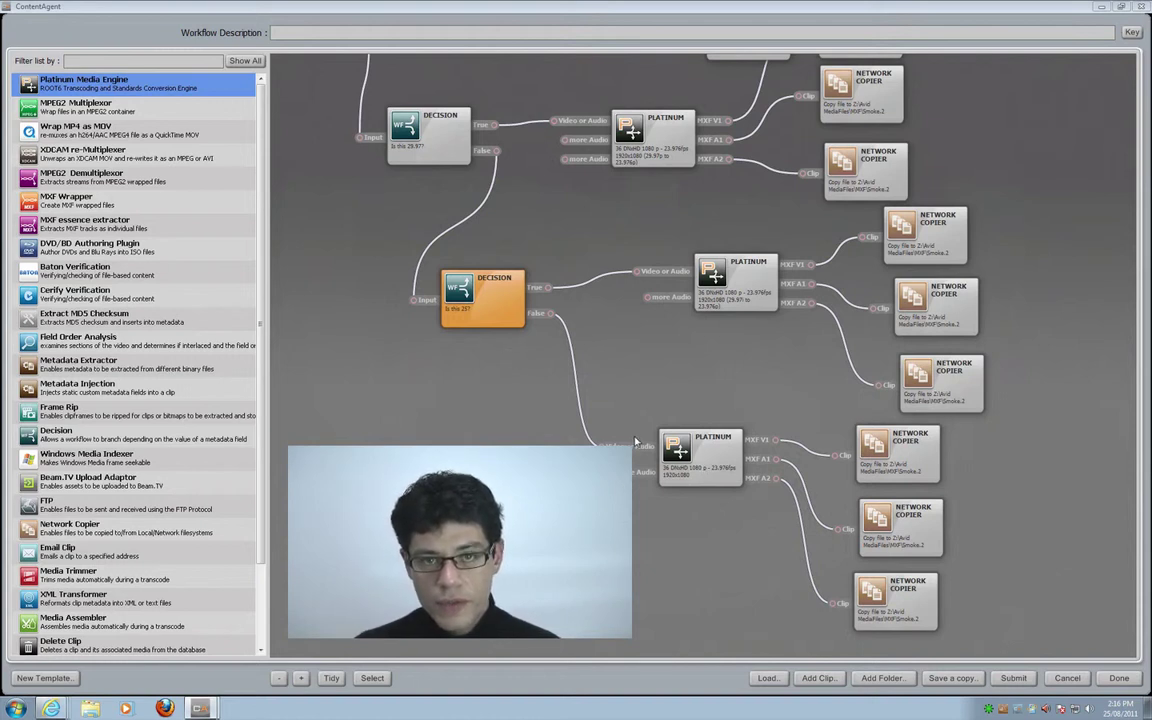
{"action": "left_click_drag", "start_coordinate": [702, 464], "coordinate": [693, 455]}
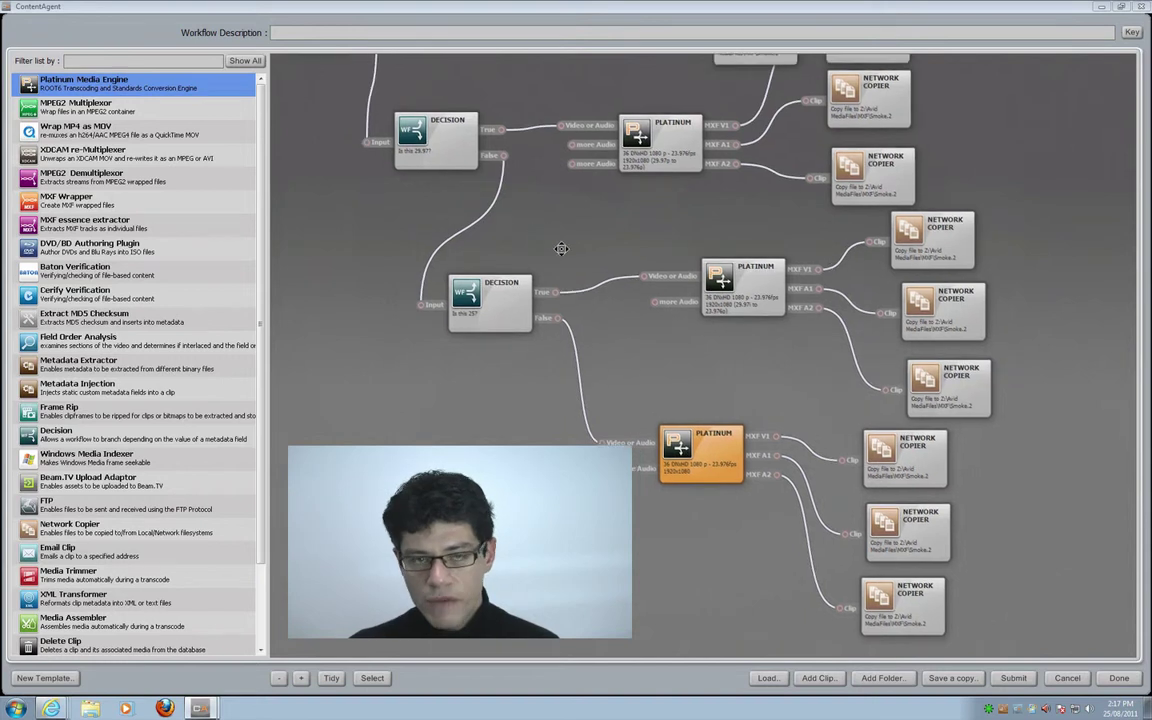
{"action": "left_click_drag", "start_coordinate": [561, 249], "coordinate": [719, 409]}
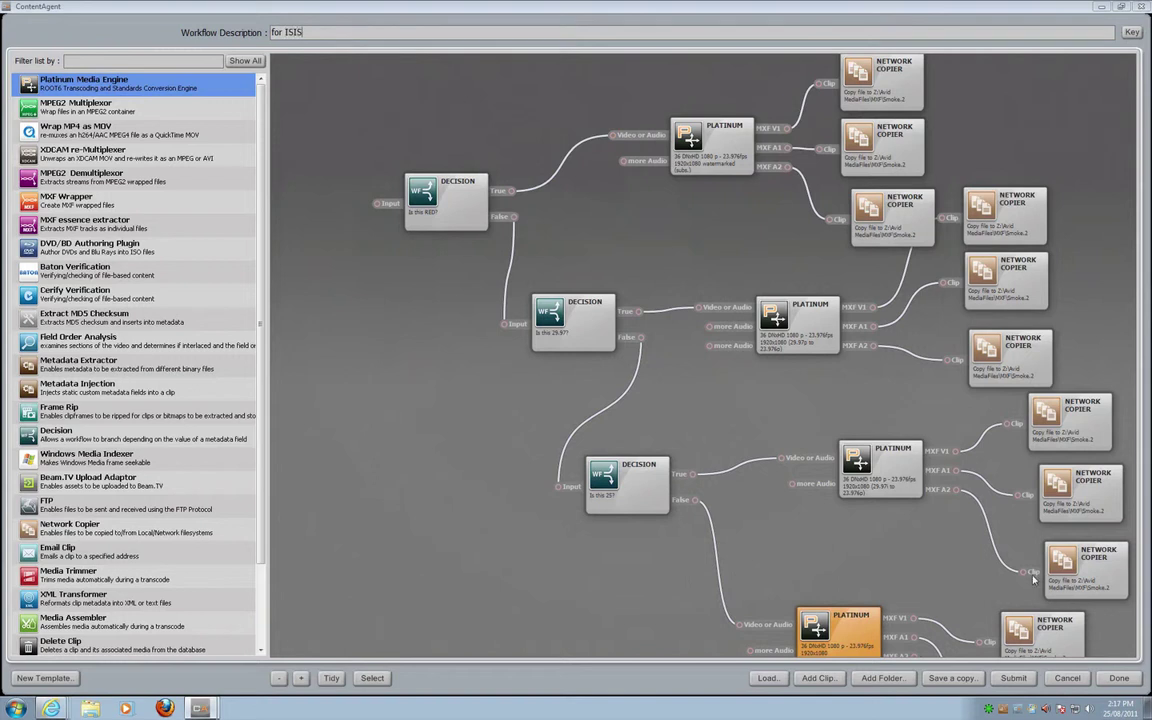
Save the 'for ISIS' workflow into the Workflows folder.
{"action": "left_click", "coordinate": [1013, 678]}
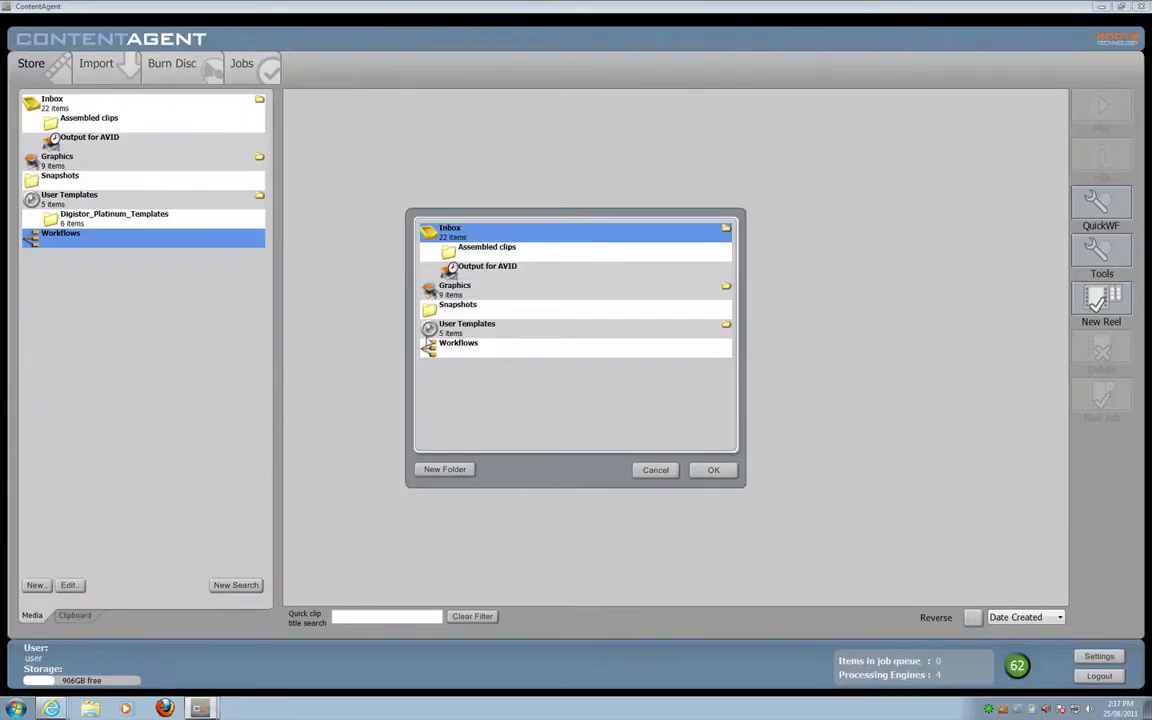
{"action": "left_click", "coordinate": [460, 344]}
{"action": "left_click", "coordinate": [711, 471]}
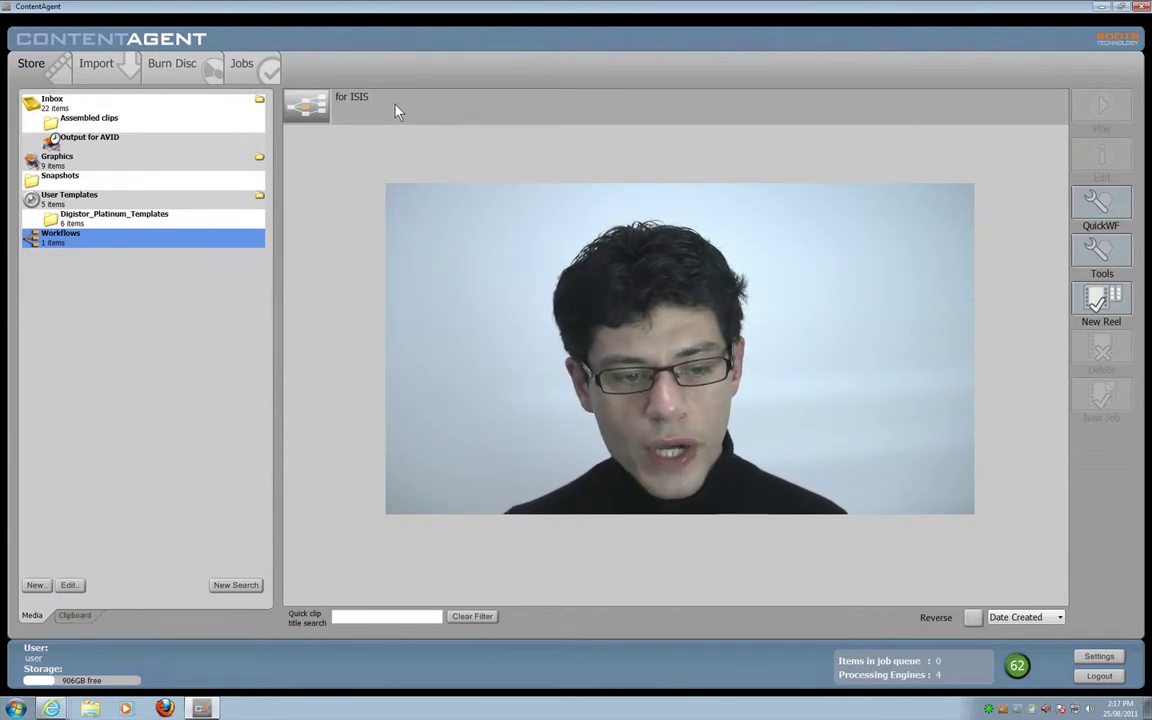
Select the Inbox clips A003_C004_0322R1_001, Canon_H264, Valley_H264 and ProRes422, and create jobs with 'for ISIS'.
{"action": "left_click", "coordinate": [156, 108]}
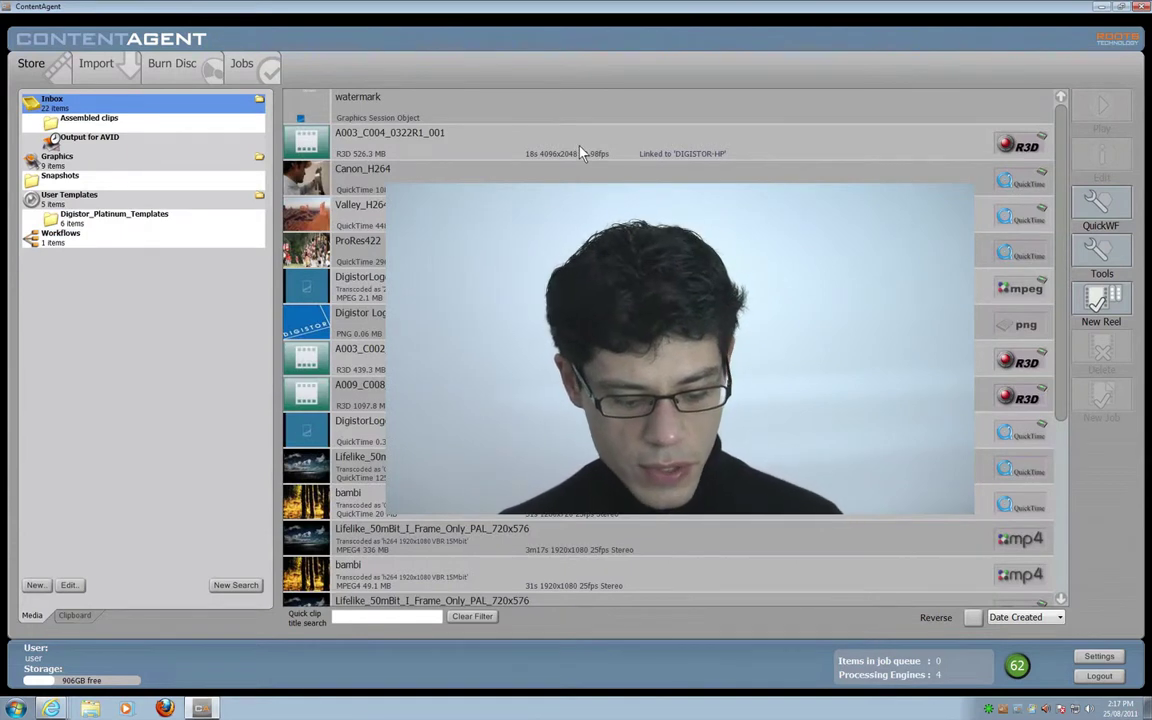
{"action": "left_click", "coordinate": [522, 130]}
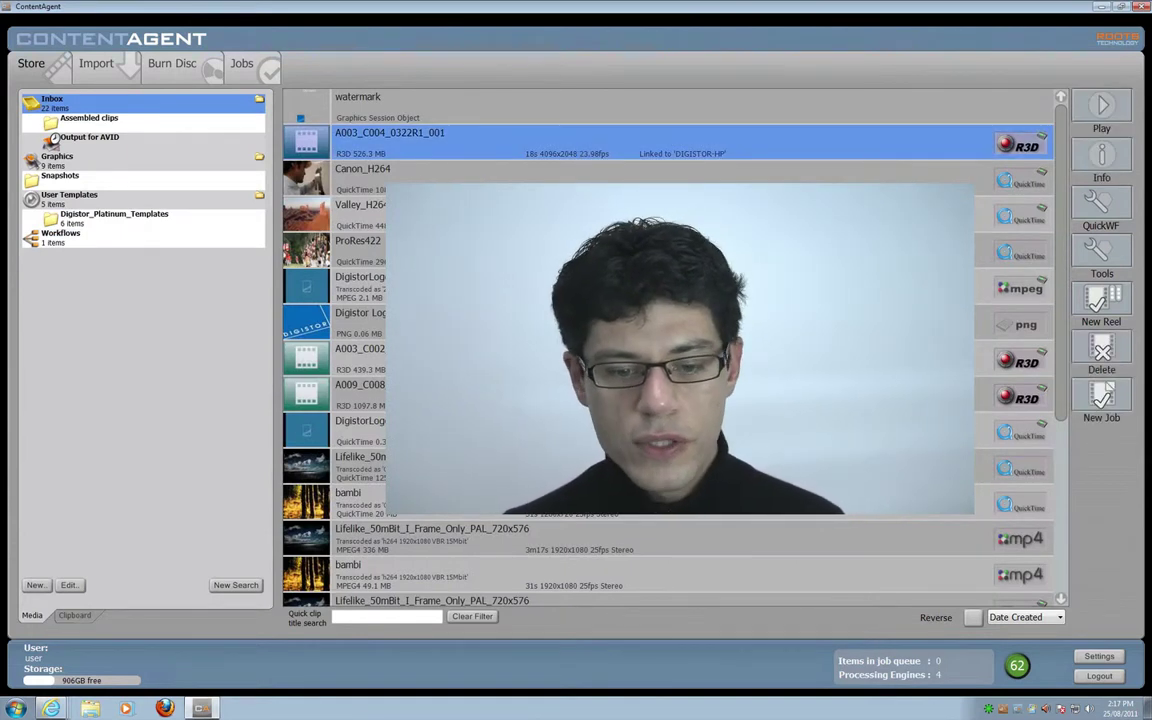
{"action": "left_click", "coordinate": [560, 185], "text": "shift"}
{"action": "left_click", "coordinate": [580, 227], "text": "shift"}
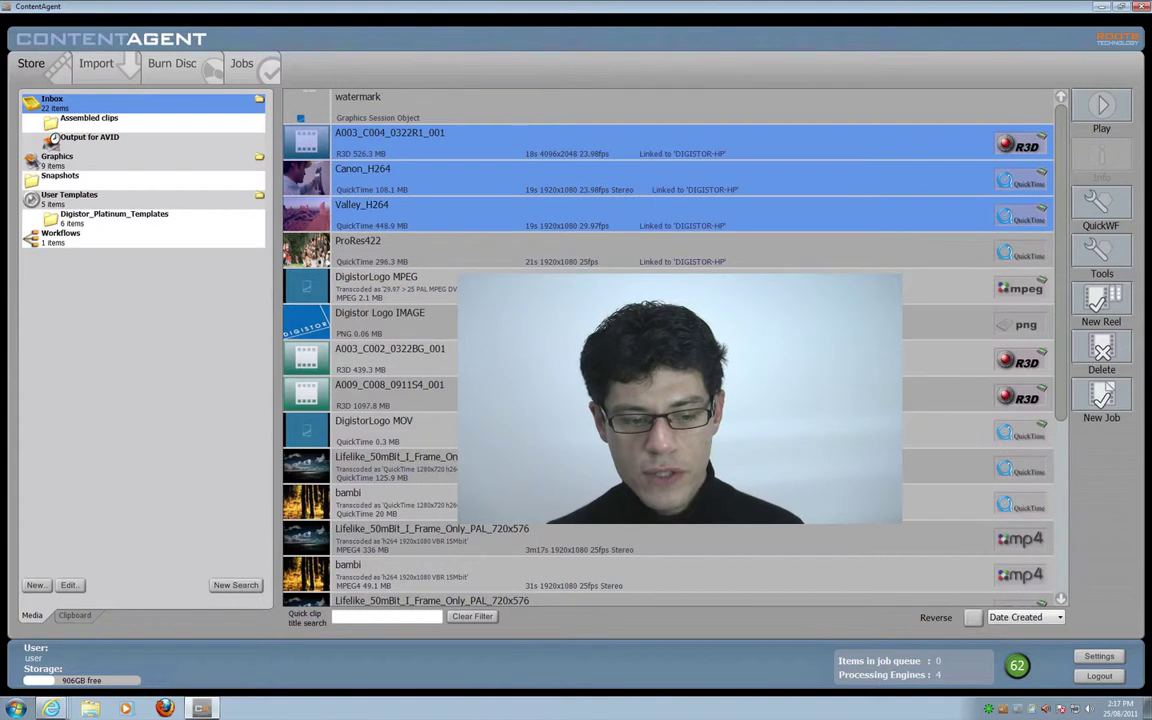
{"action": "left_click", "coordinate": [615, 260], "text": "shift"}
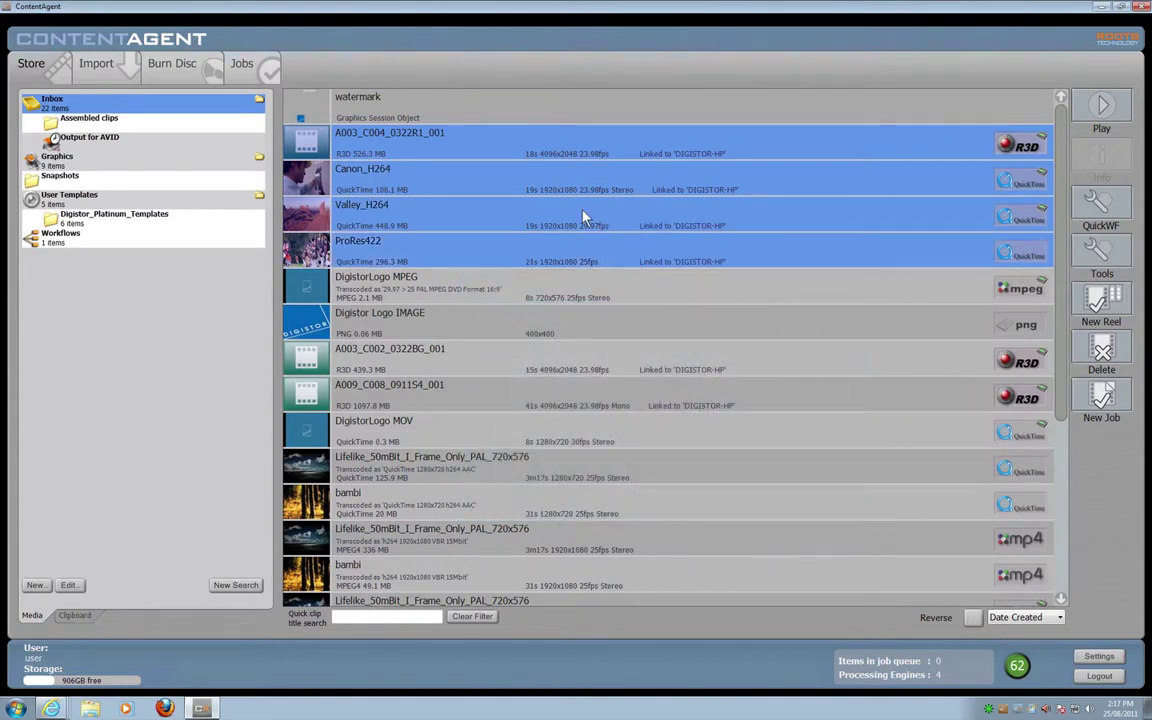
{"action": "left_click", "coordinate": [1101, 400]}
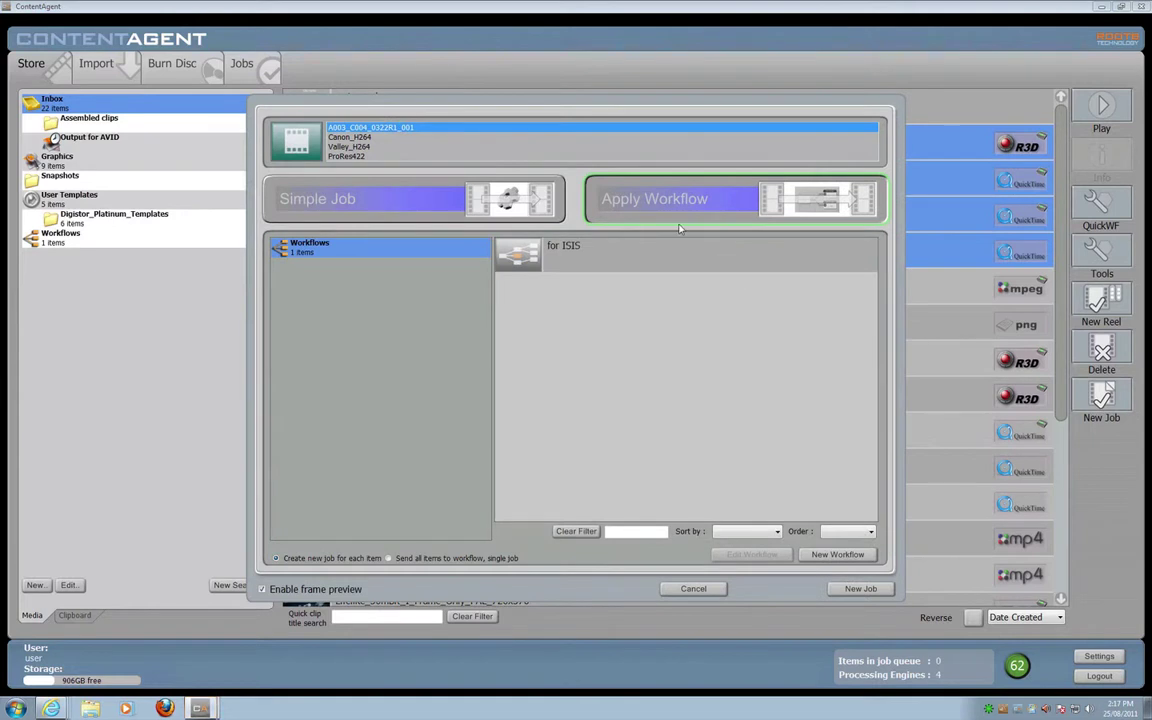
{"action": "left_click", "coordinate": [607, 258]}
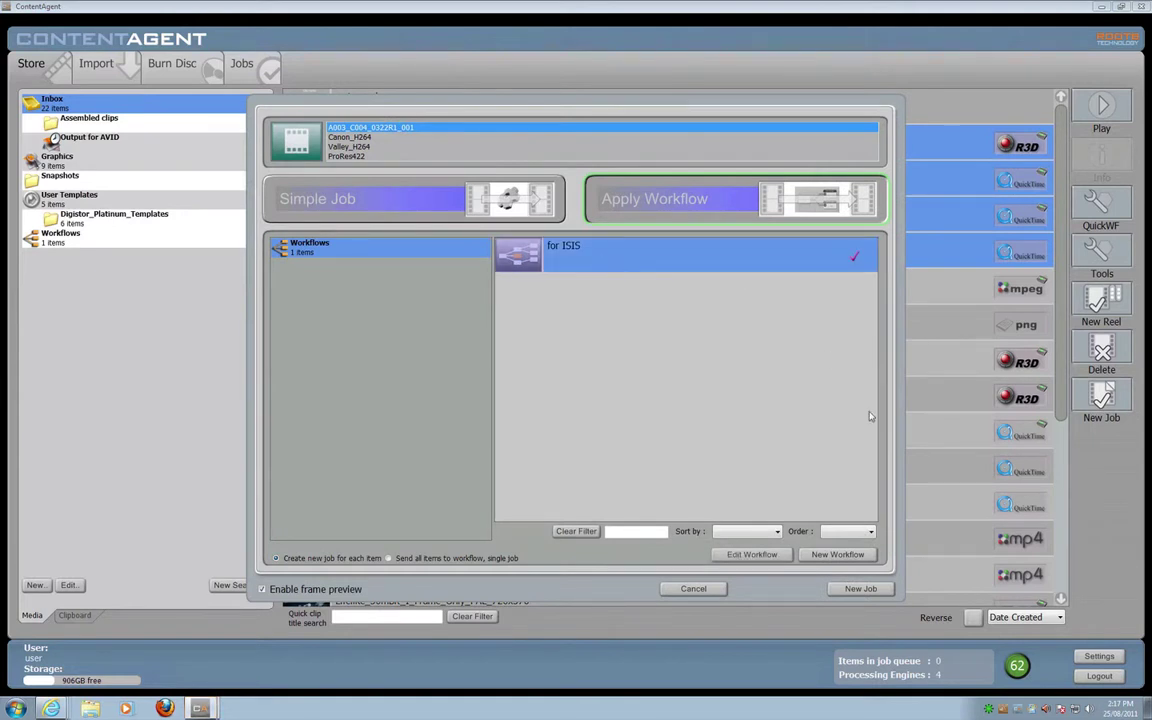
{"action": "left_click", "coordinate": [860, 589]}
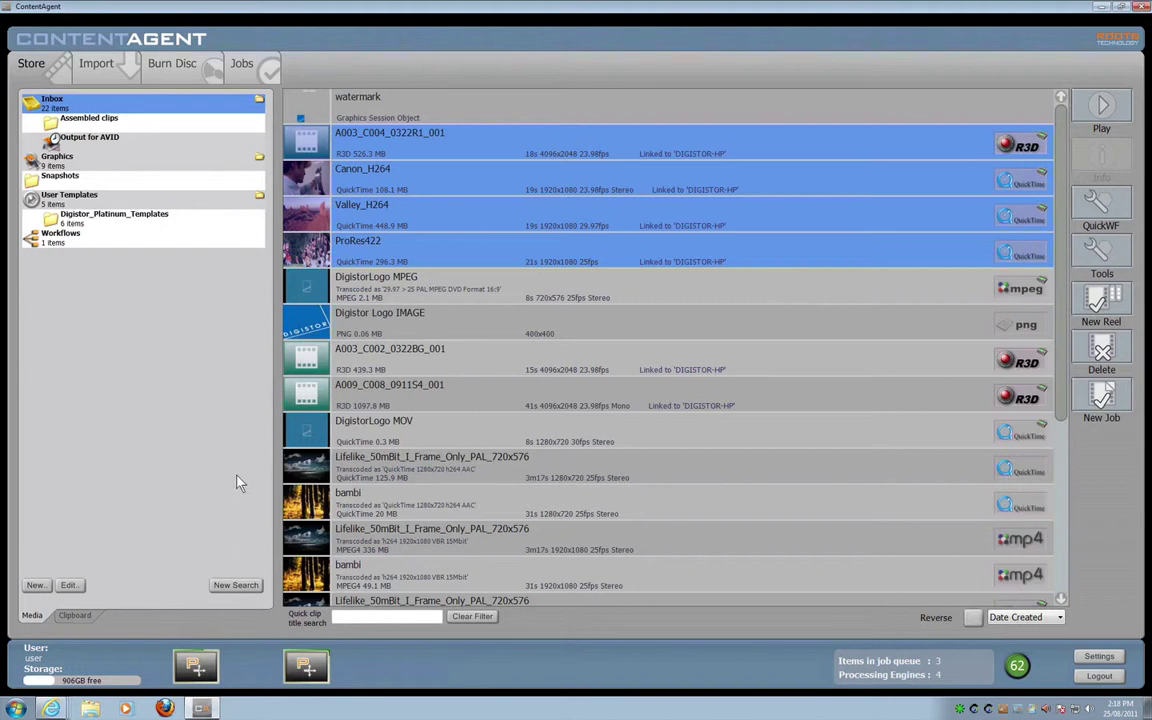
Open the saved 'for ISIS' workflow from Workflows for editing.
{"action": "left_click", "coordinate": [154, 239]}
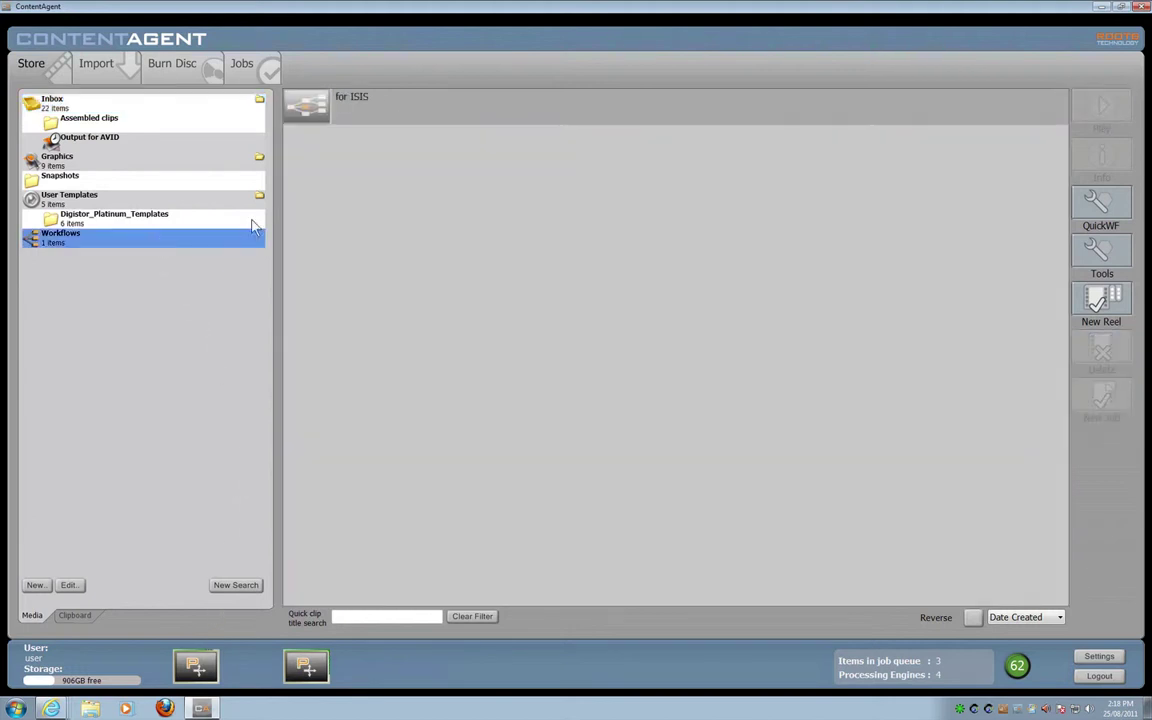
{"action": "left_click", "coordinate": [362, 122]}
{"action": "left_click", "coordinate": [1101, 155]}
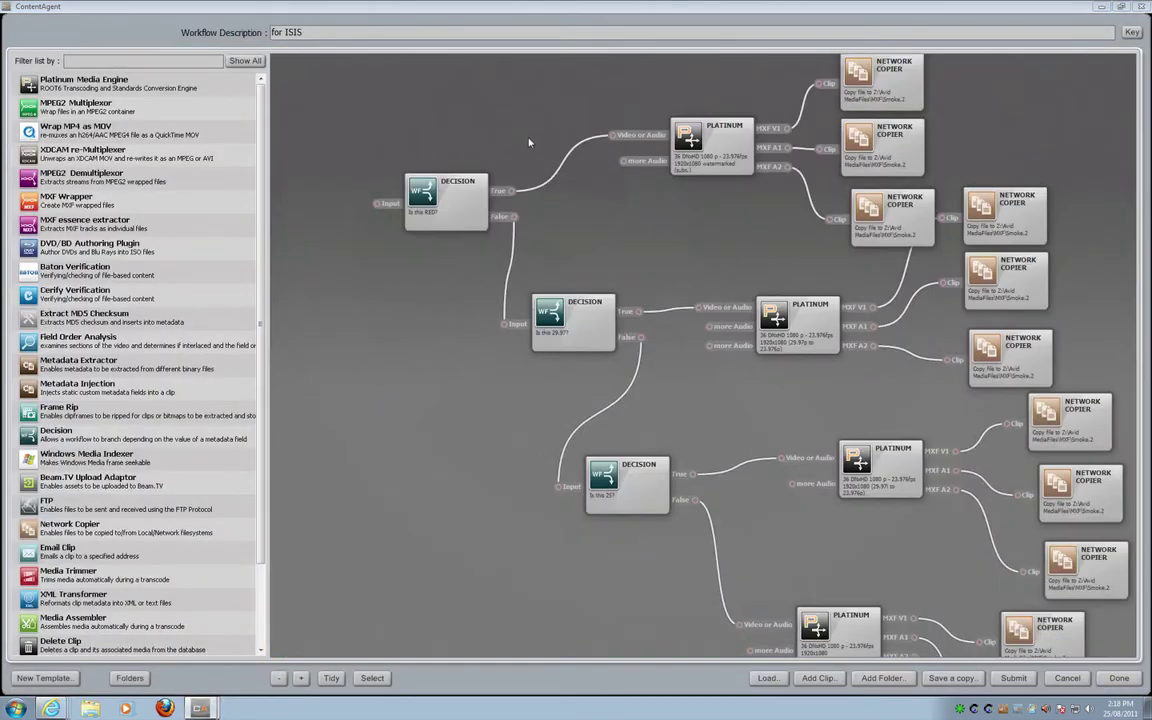
{"action": "left_click_drag", "start_coordinate": [537, 127], "coordinate": [388, 534]}
Duplicate the PLATINUM node above the original and wire the Decision's True output into it.
{"action": "left_click_drag", "start_coordinate": [664, 282], "coordinate": [614, 304]}
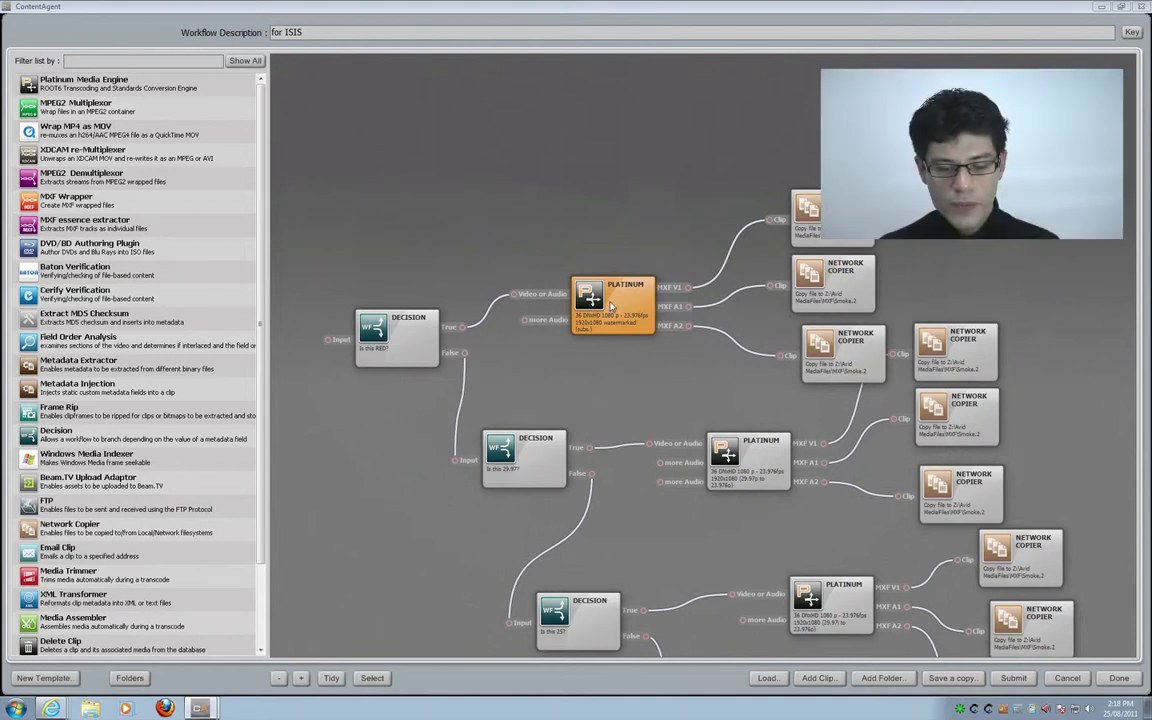
{"action": "key", "text": "ctrl+v"}
{"action": "left_click_drag", "start_coordinate": [600, 192], "coordinate": [618, 172]}
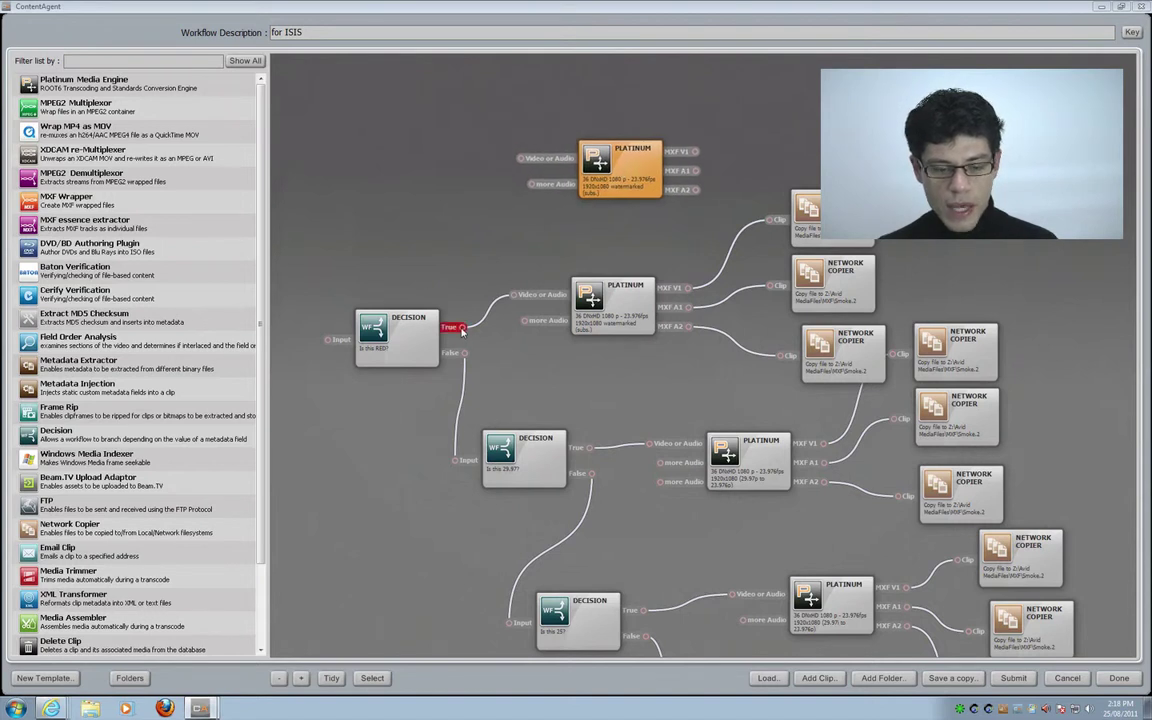
{"action": "left_click_drag", "start_coordinate": [462, 327], "coordinate": [524, 162]}
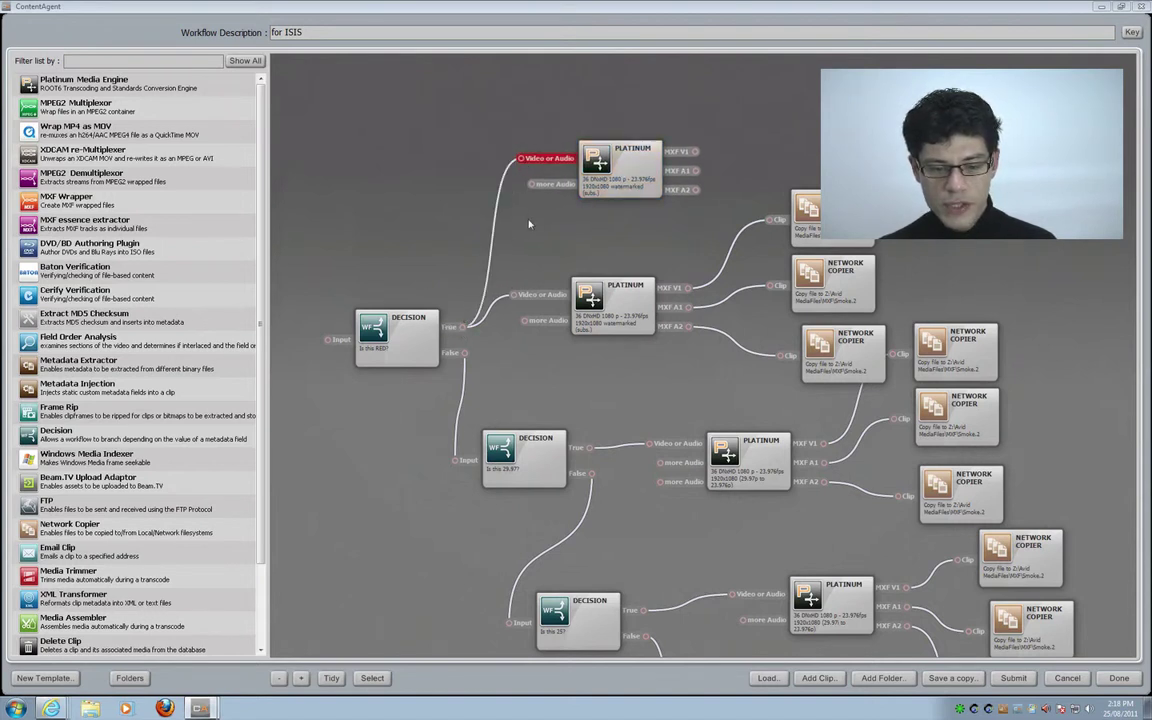
{"action": "left_click_drag", "start_coordinate": [615, 170], "coordinate": [615, 158]}
Rearrange the Decision and PLATINUM nodes, then pick the Email Clip node type.
{"action": "left_click_drag", "start_coordinate": [415, 343], "coordinate": [394, 327]}
{"action": "left_click_drag", "start_coordinate": [620, 302], "coordinate": [616, 311]}
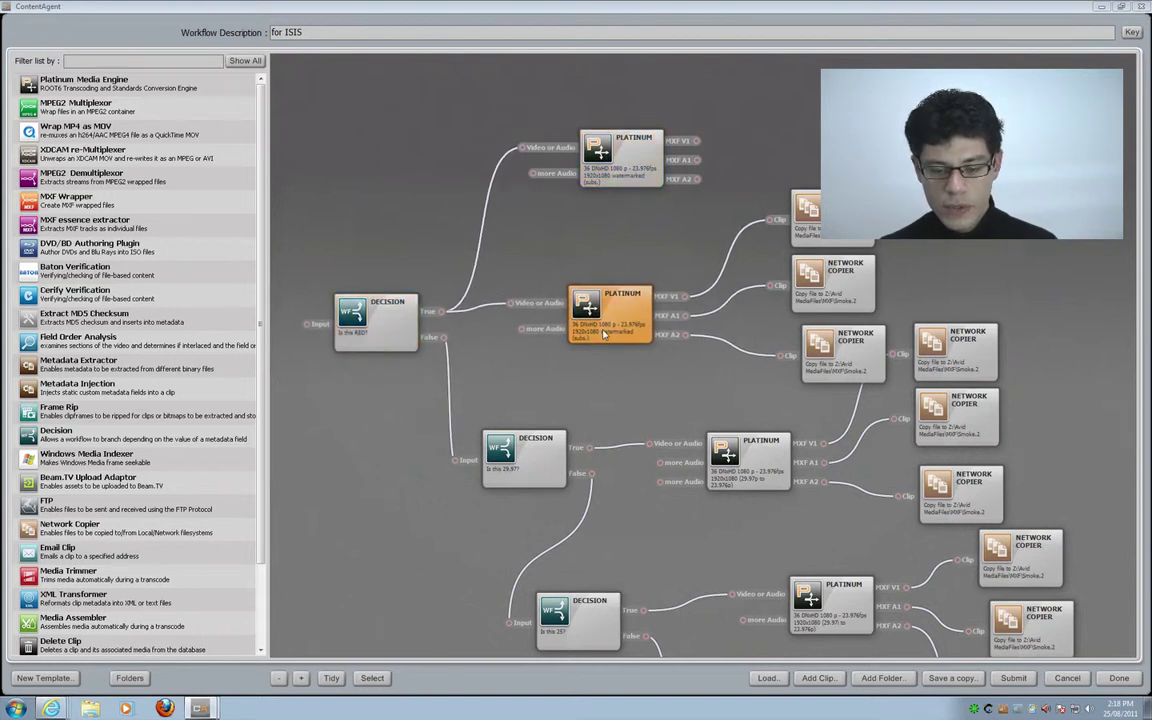
{"action": "left_click_drag", "start_coordinate": [615, 175], "coordinate": [619, 148]}
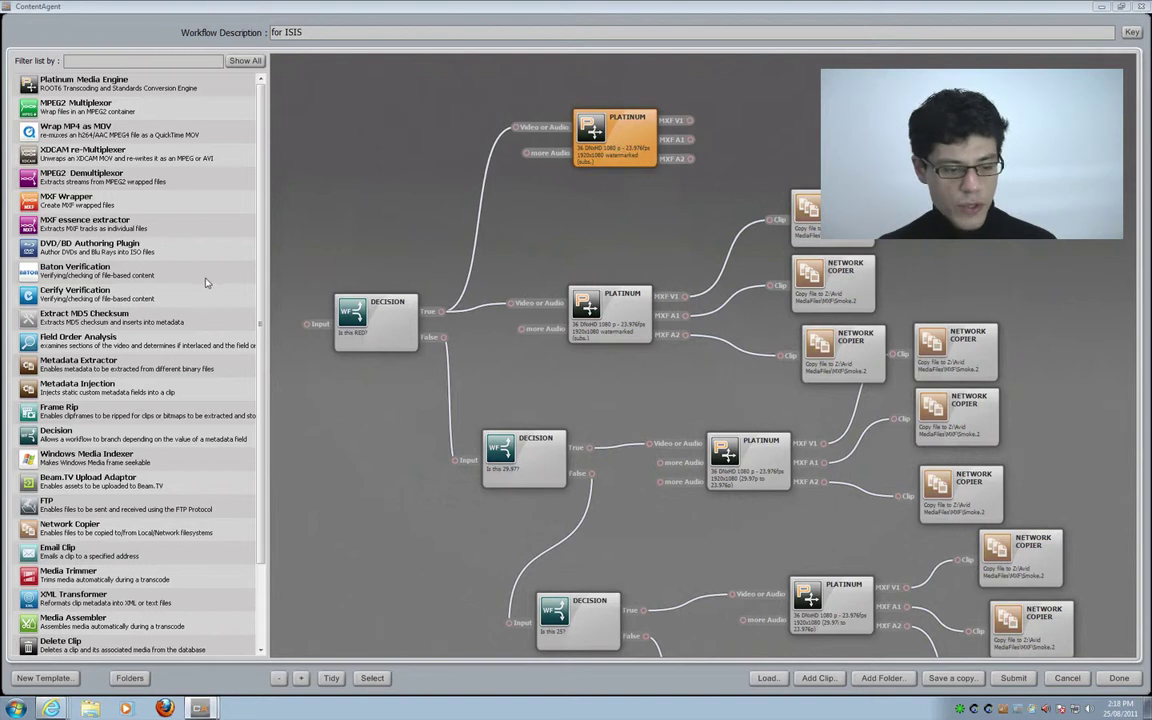
{"action": "scroll", "coordinate": [234, 252], "scroll_direction": "down", "scroll_amount": 3}
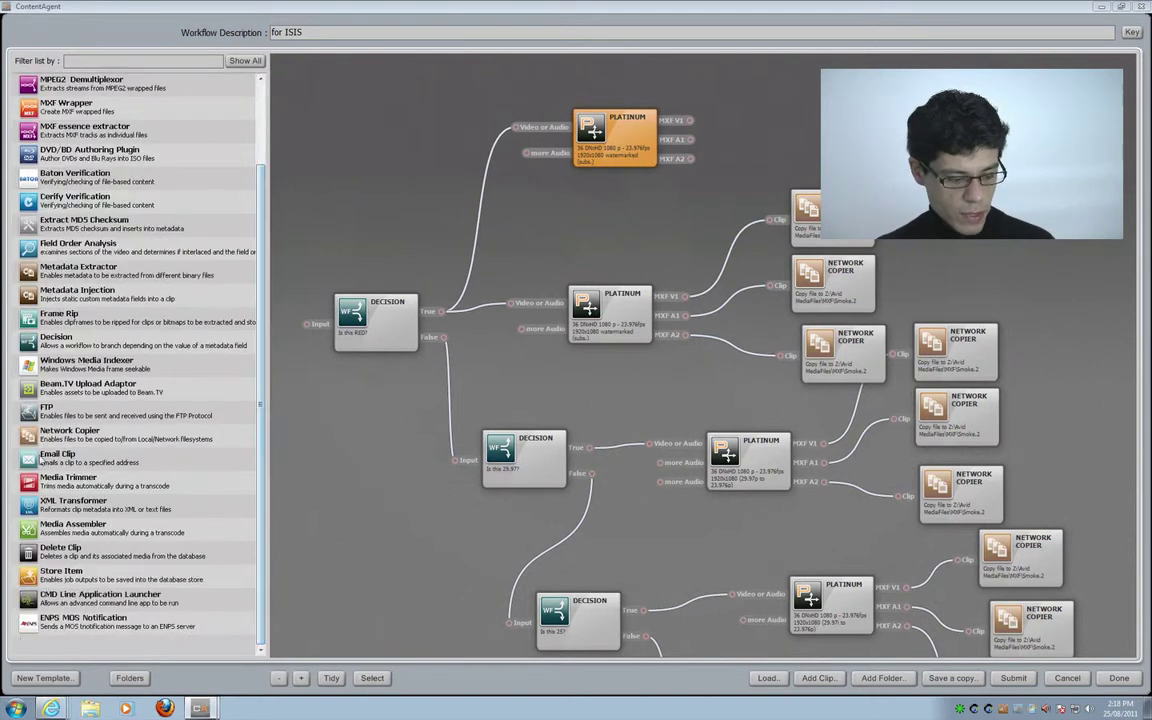
{"action": "left_click", "coordinate": [45, 456]}
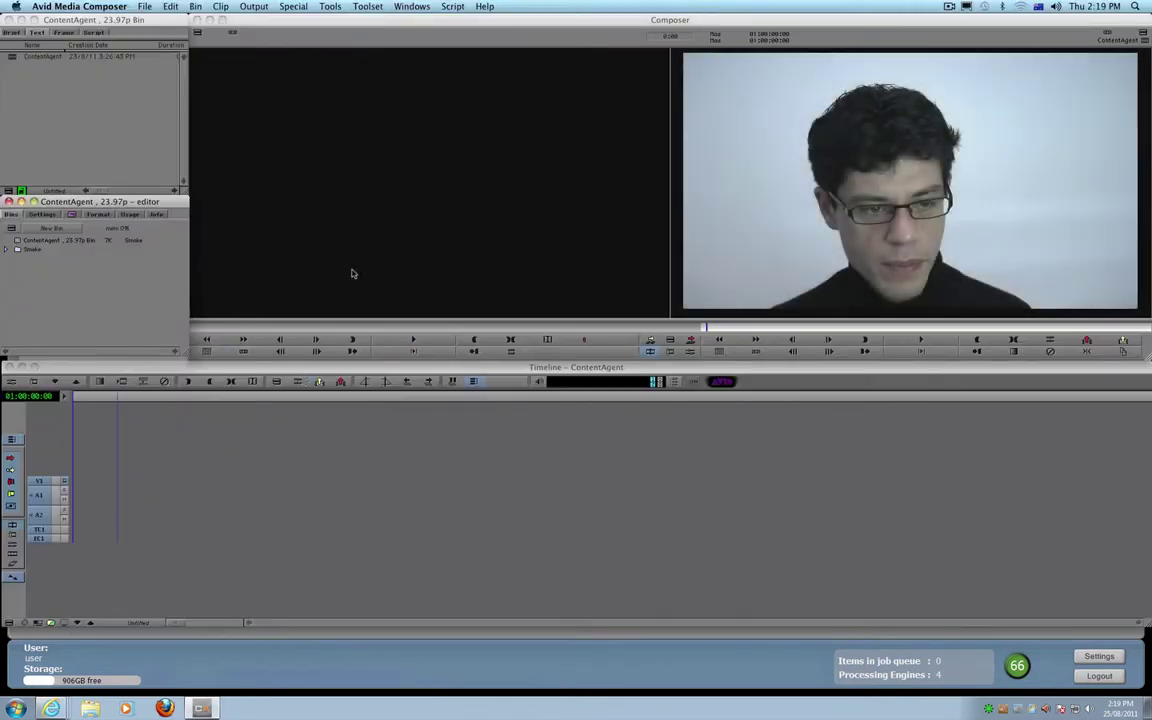
Open the Media Tool in Media Composer listing the clips on the ISIS drive.
{"action": "left_click", "coordinate": [333, 7]}
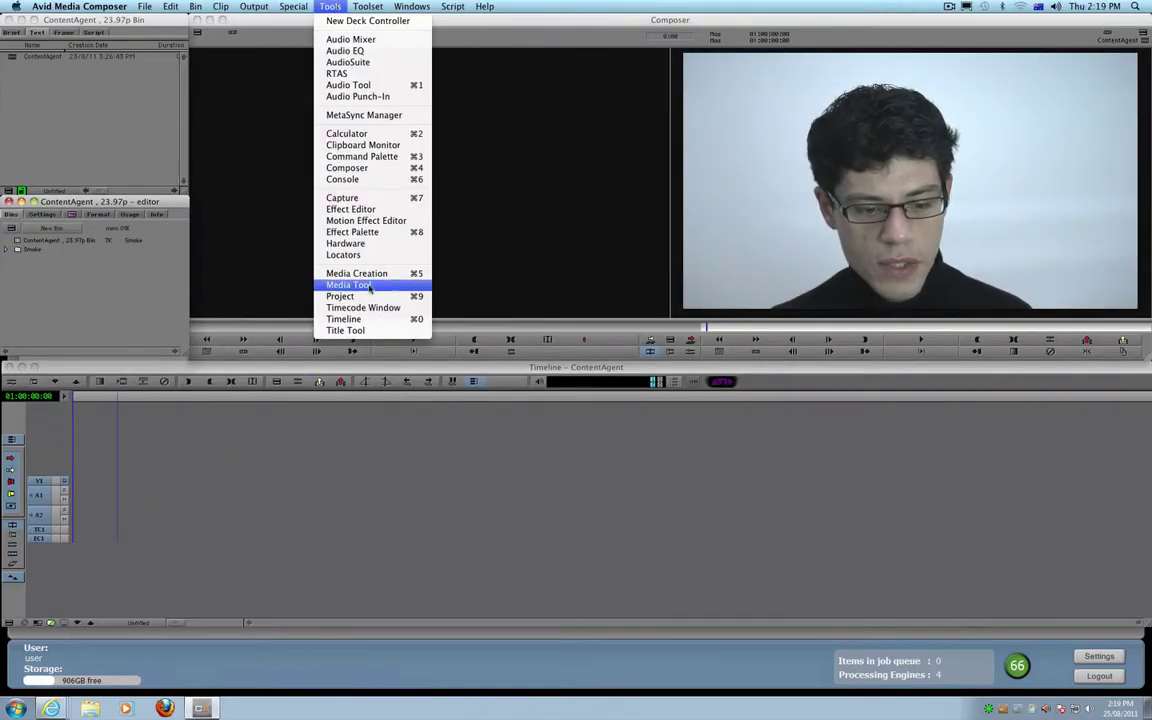
{"action": "left_click", "coordinate": [400, 285]}
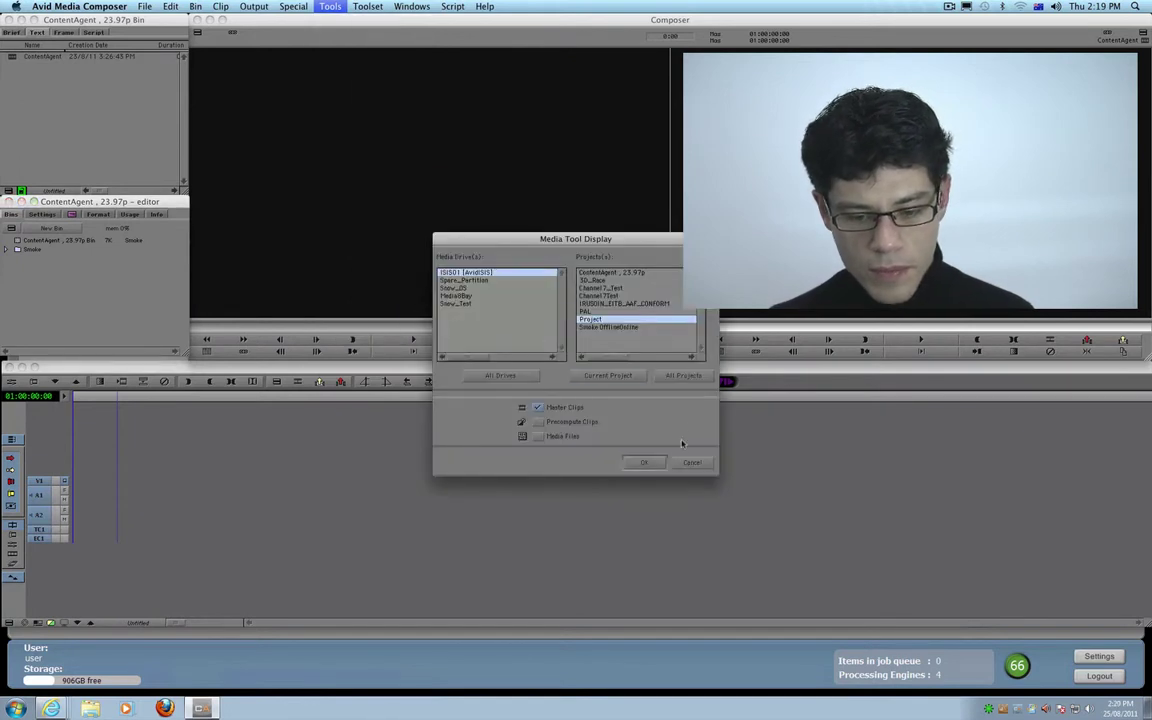
{"action": "left_click", "coordinate": [662, 465]}
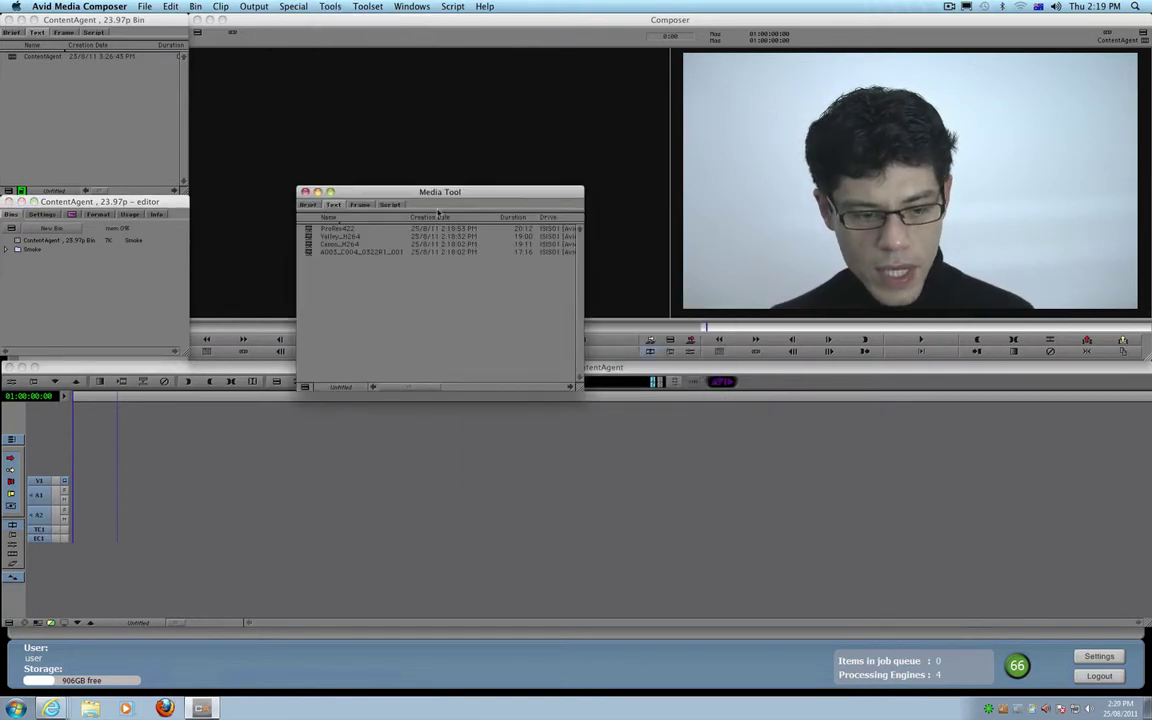
Add all four clips to the ContentAgent bin, edit them into the timeline, and preview Valley_H264.
{"action": "left_click", "coordinate": [309, 232]}
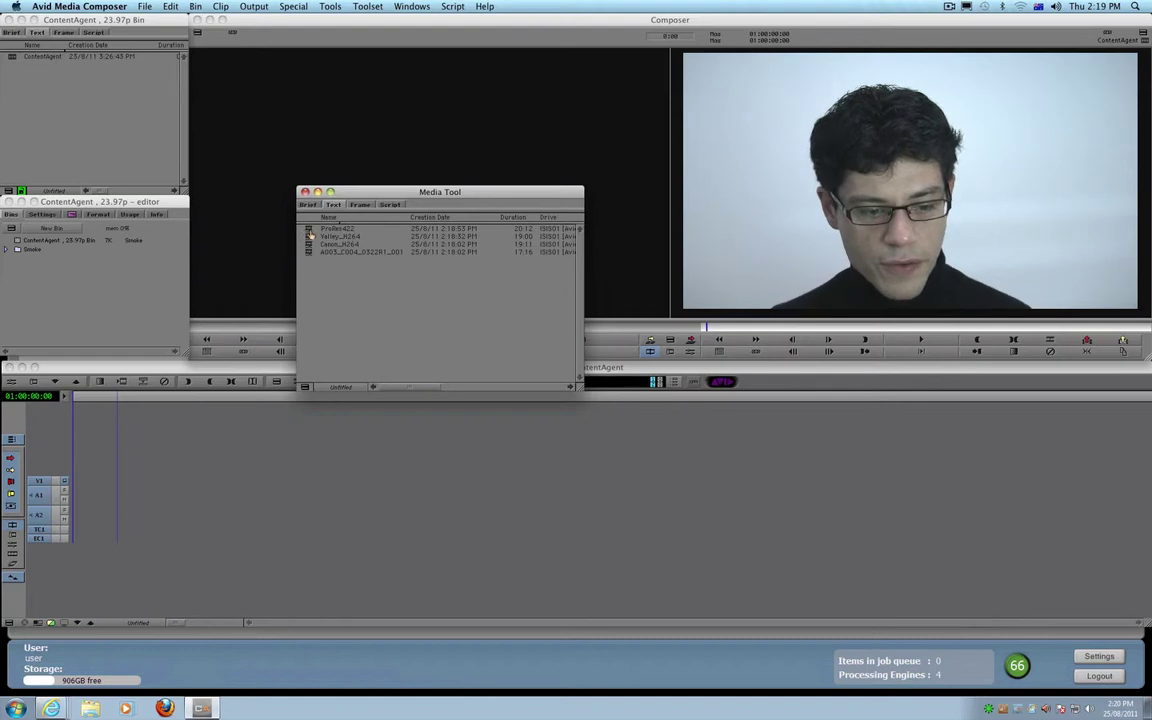
{"action": "key", "text": "super+a"}
{"action": "left_click_drag", "start_coordinate": [309, 232], "coordinate": [112, 130]}
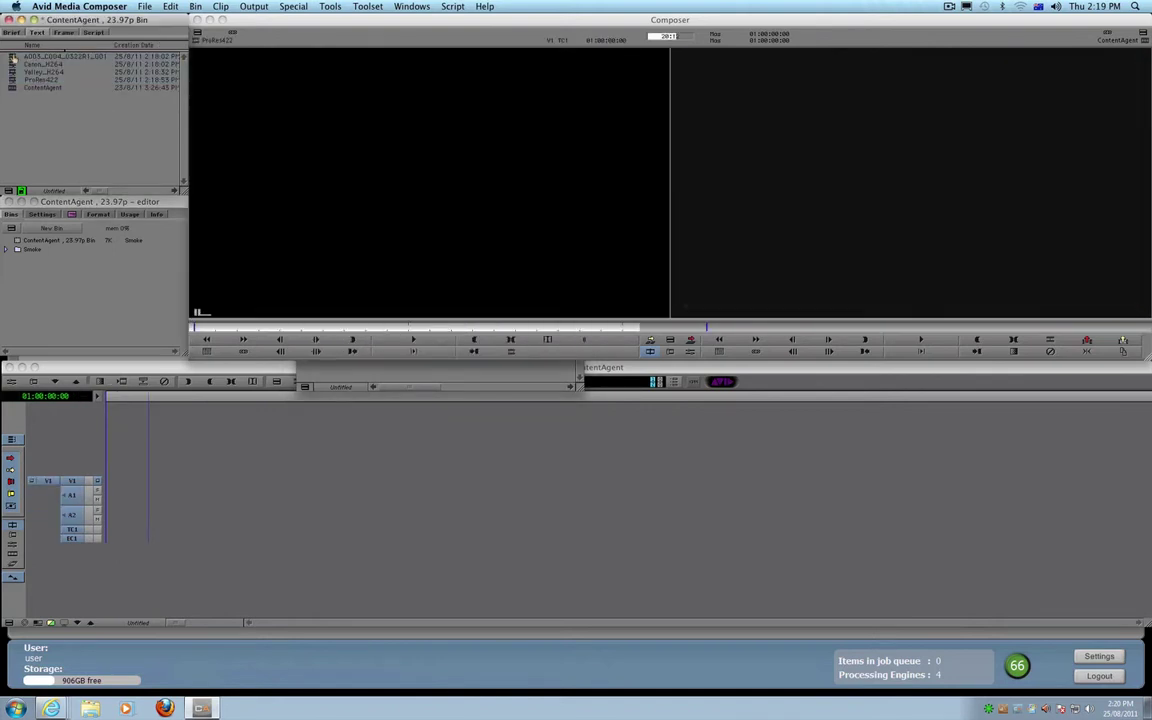
{"action": "left_click_drag", "start_coordinate": [10, 52], "coordinate": [137, 489]}
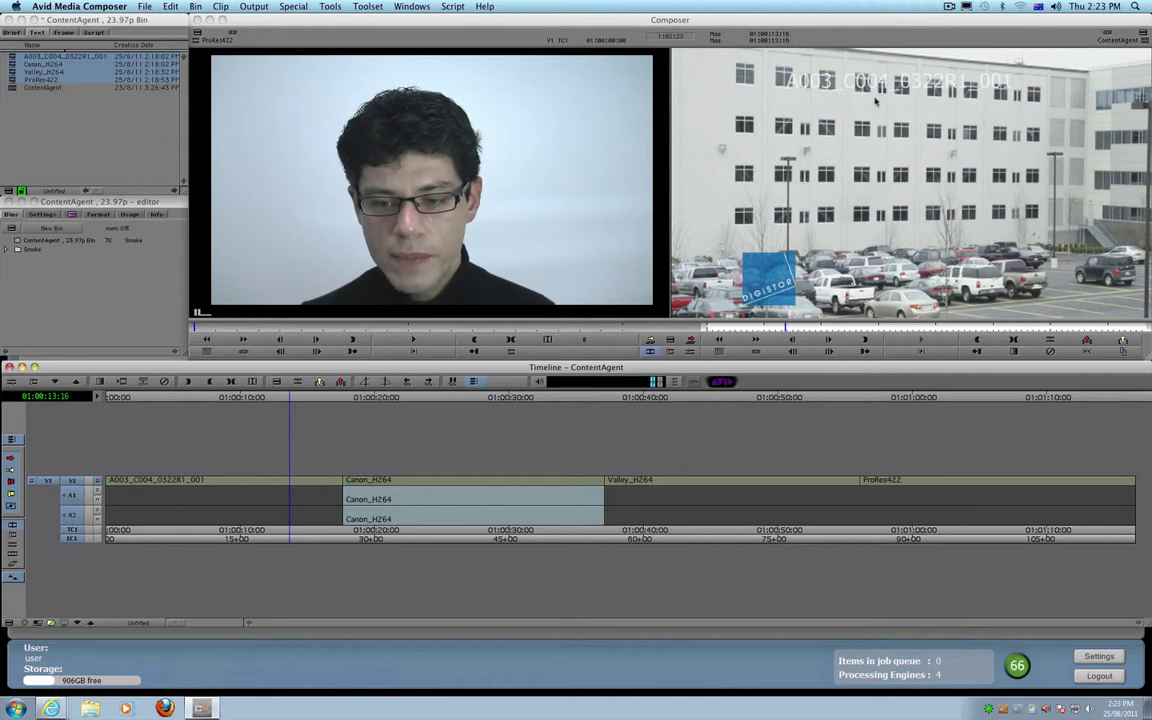
{"action": "left_click", "coordinate": [792, 398]}
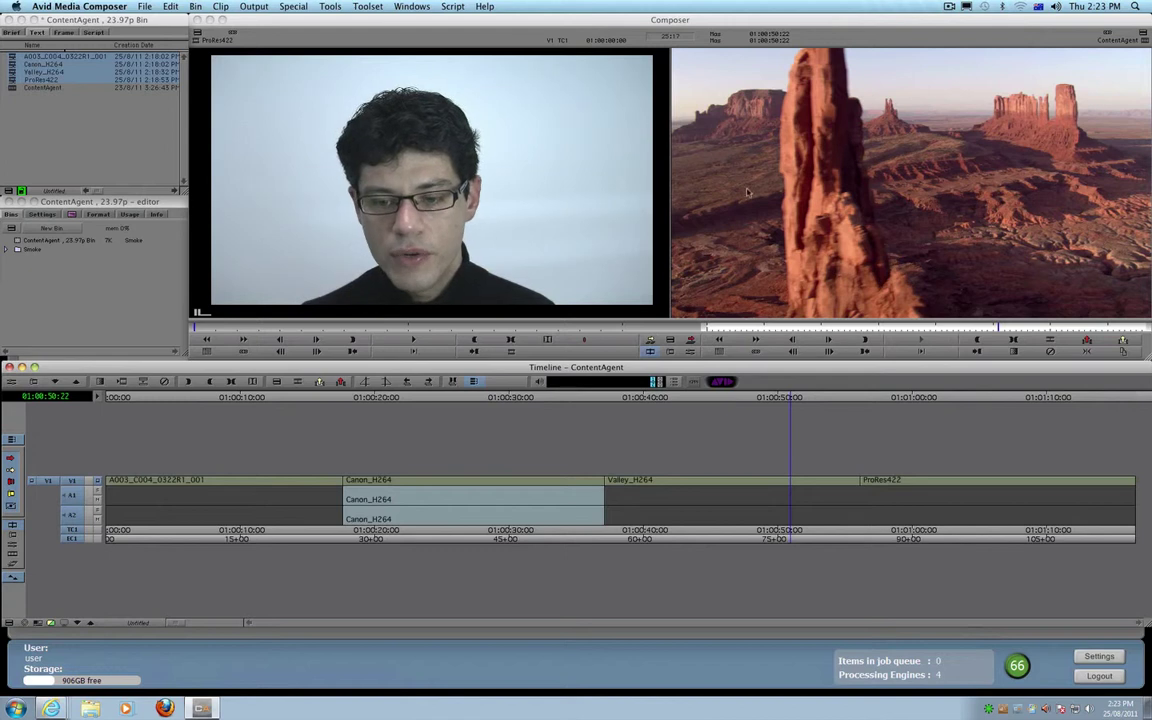